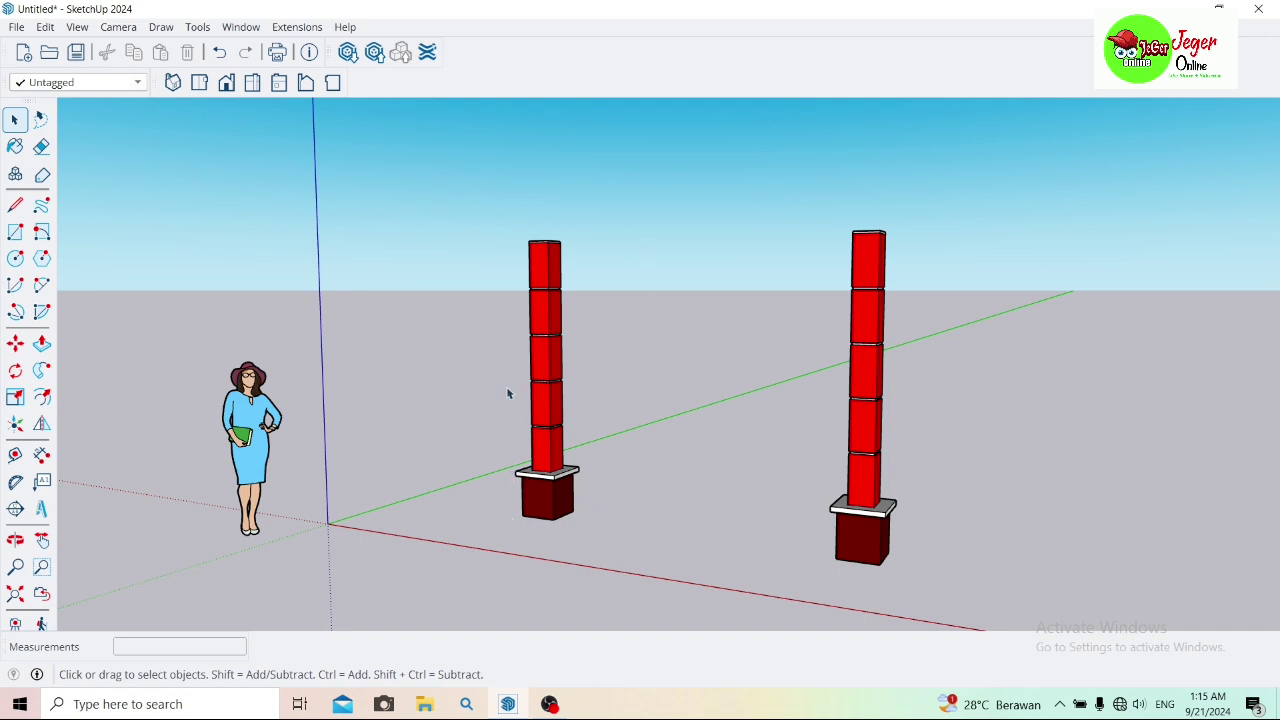
Step: Pan, orbit and zoom the view to open ground beside the red columns
scroll(550, 290, "up", 1)
scroll(569, 266, "up", 1)
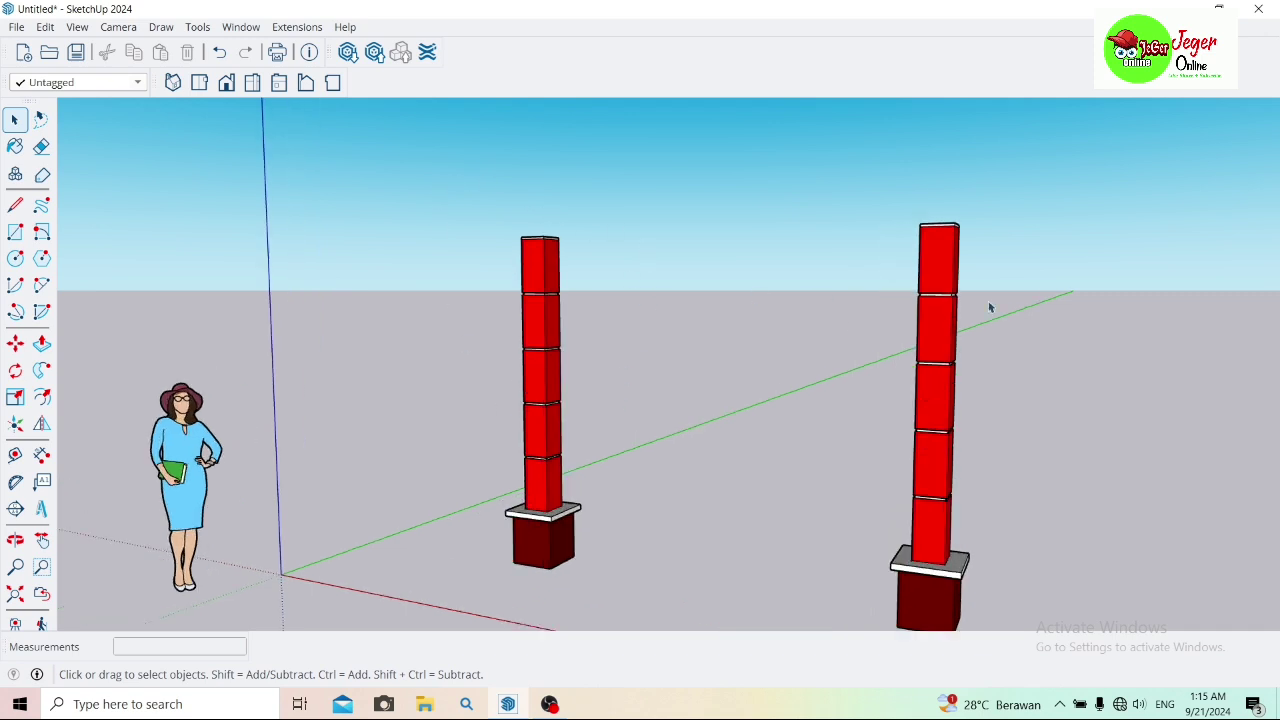
scroll(985, 310, "up", 2)
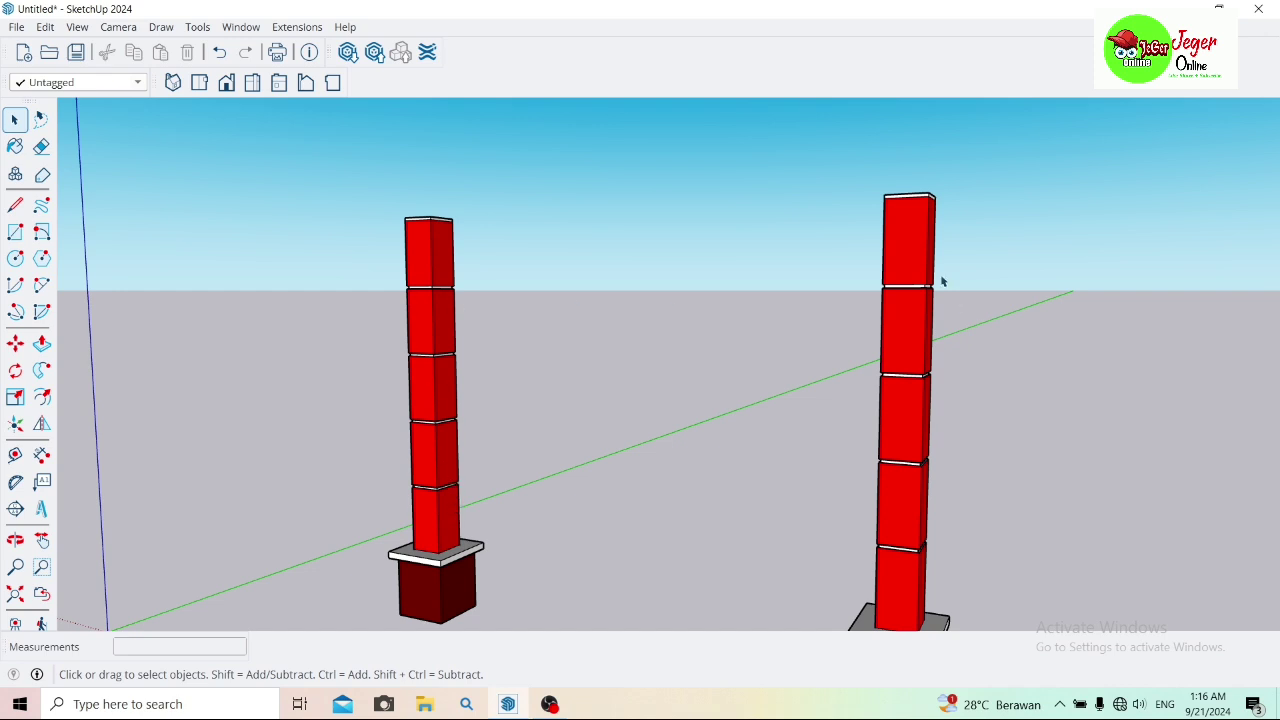
scroll(942, 281, "up", 1)
scroll(942, 280, "up", 1)
scroll(942, 280, "down", 1)
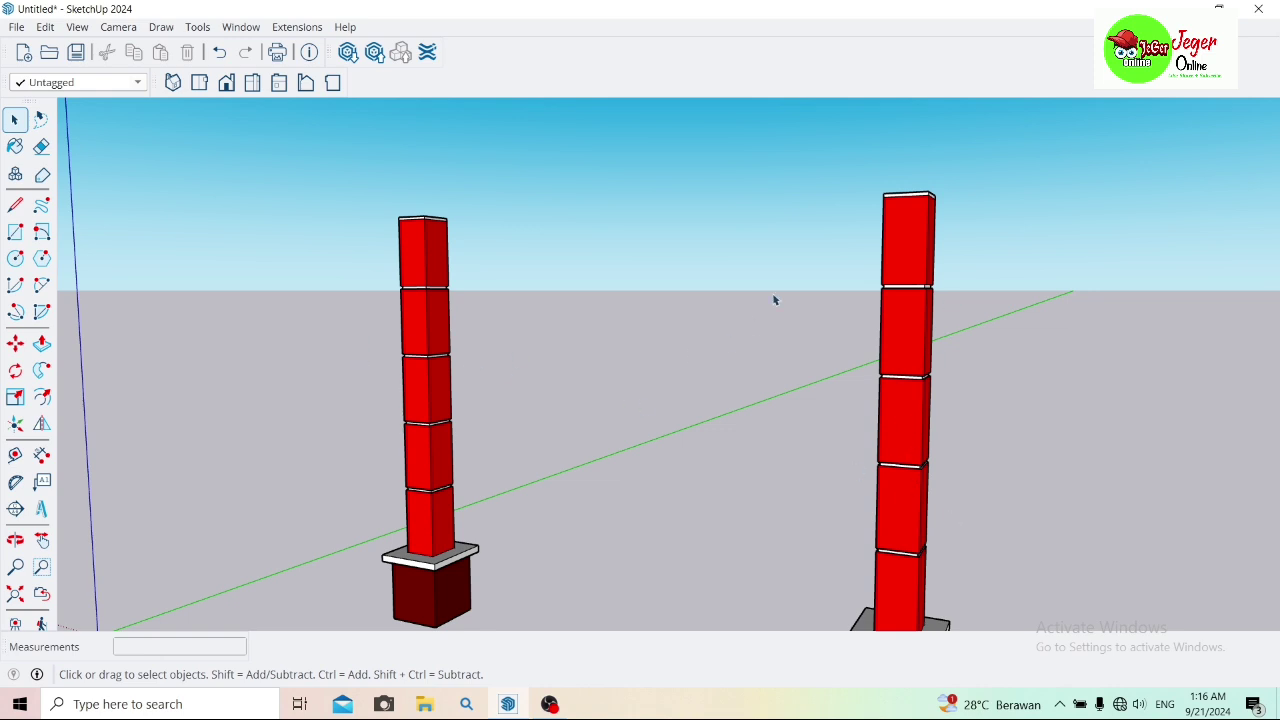
scroll(774, 300, "down", 1)
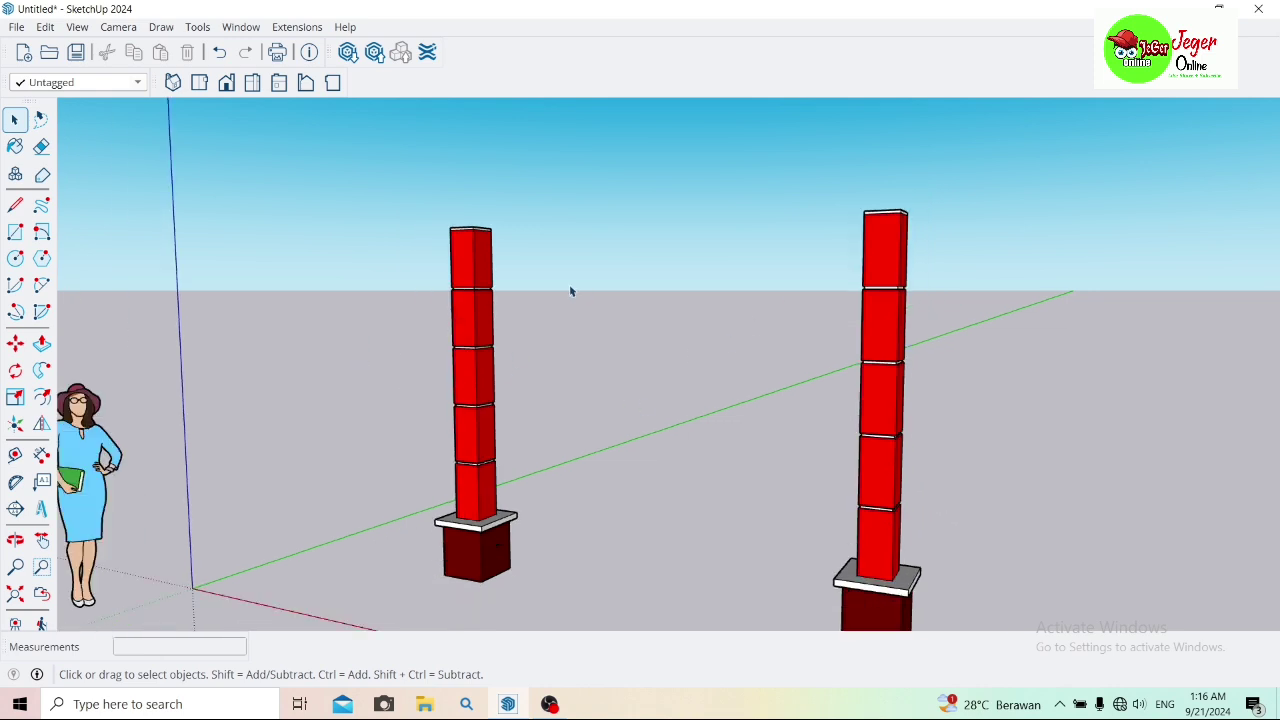
left_click(40, 540)
left_click_drag(528, 486, 457, 431)
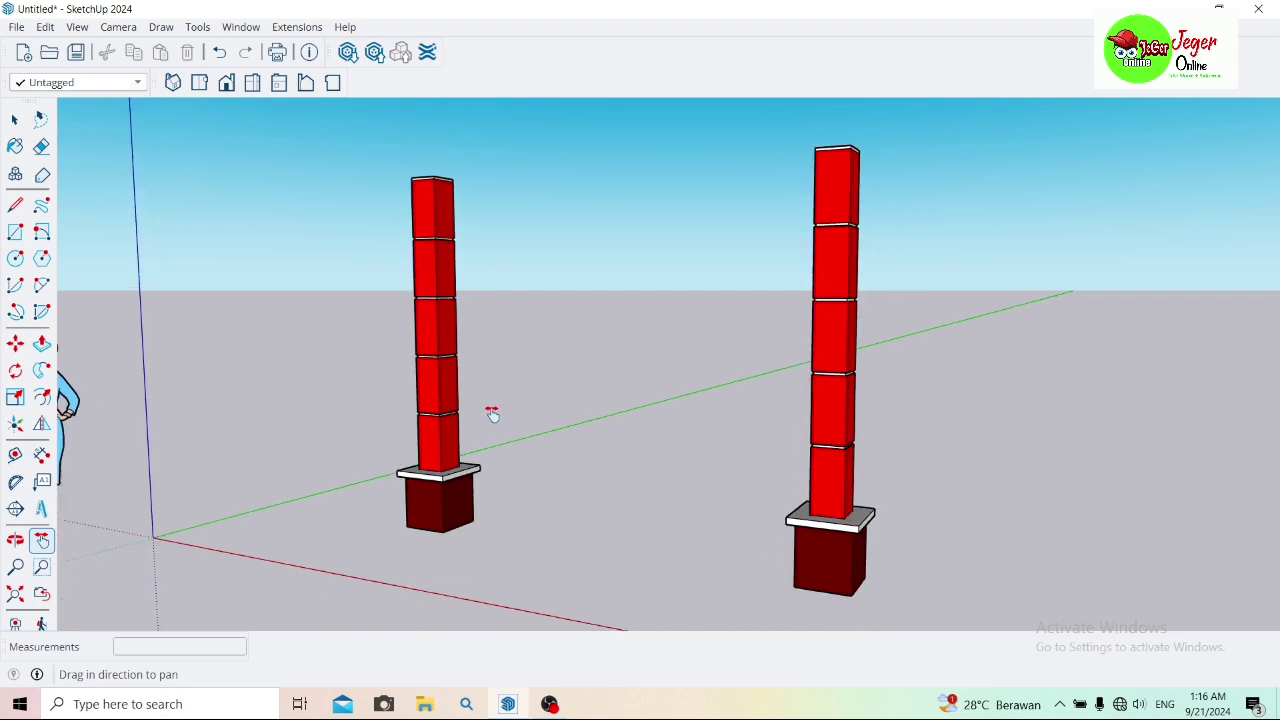
left_click(15, 540)
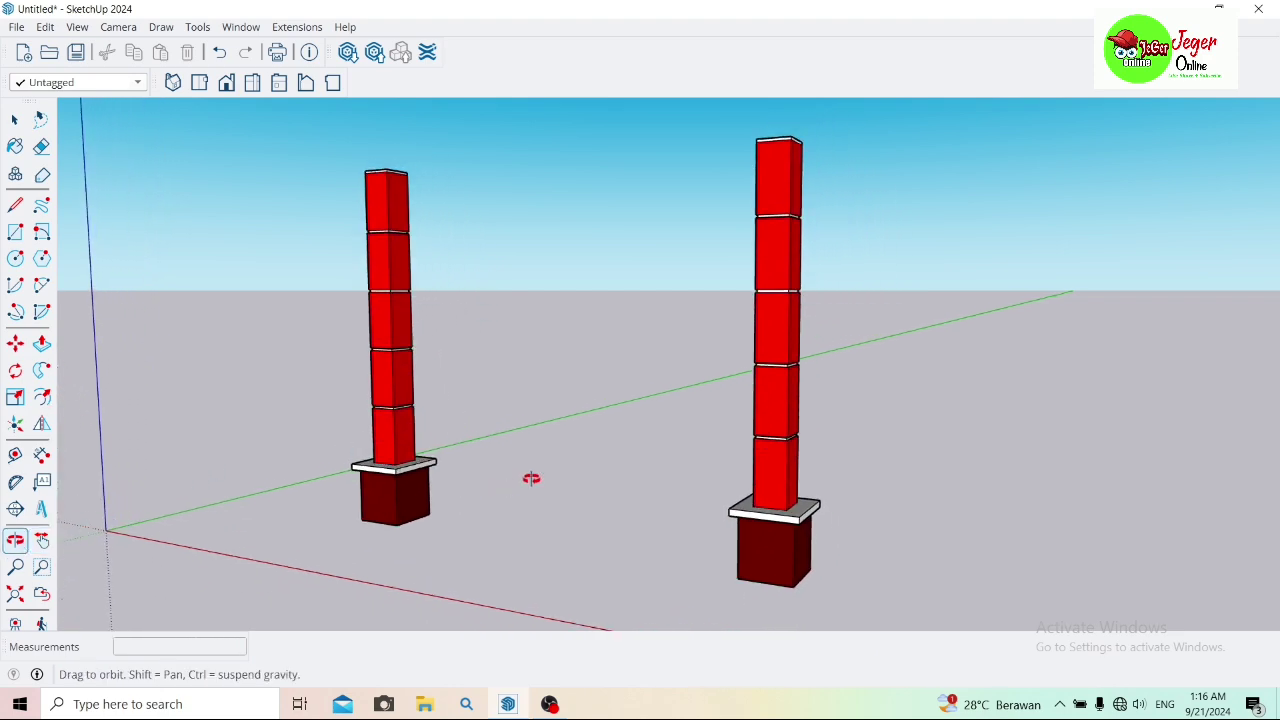
mouse_move(528, 477)
left_mouse_down()
mouse_move(263, 500)
mouse_move(110, 472)
mouse_move(680, 484)
mouse_move(534, 480)
left_mouse_up()
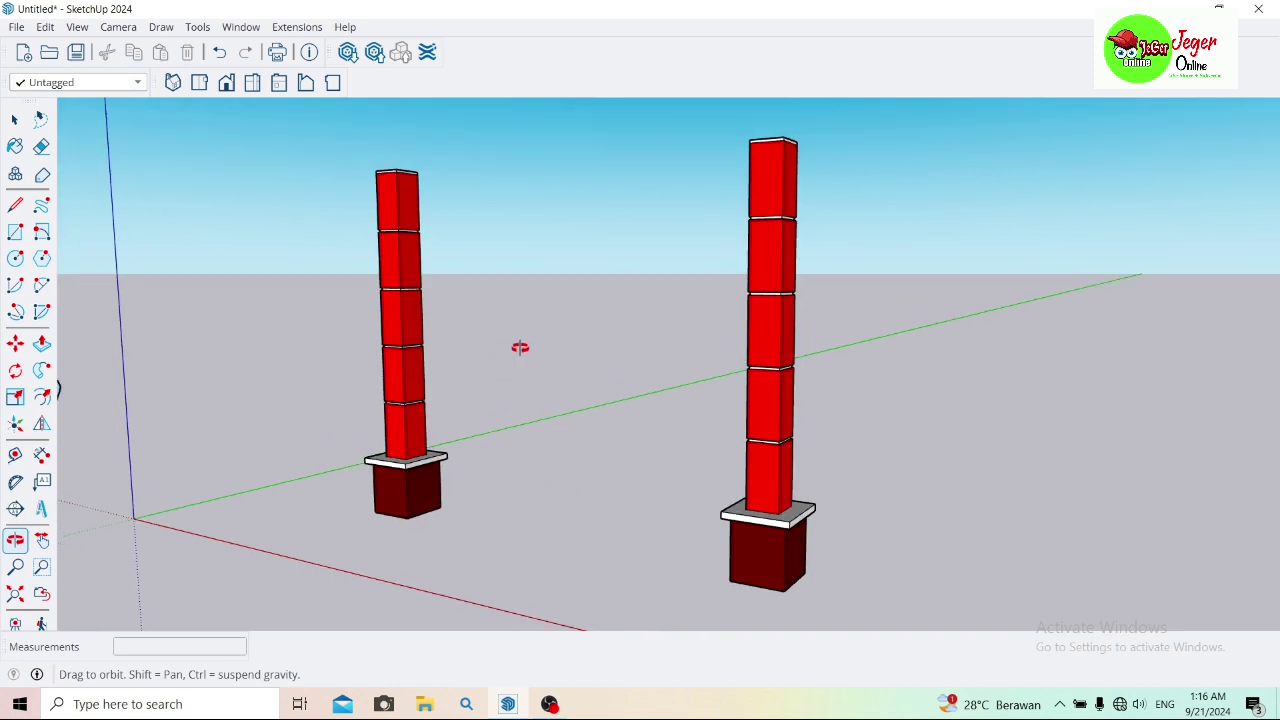
scroll(500, 280, "down", 3)
scroll(500, 280, "down", 2)
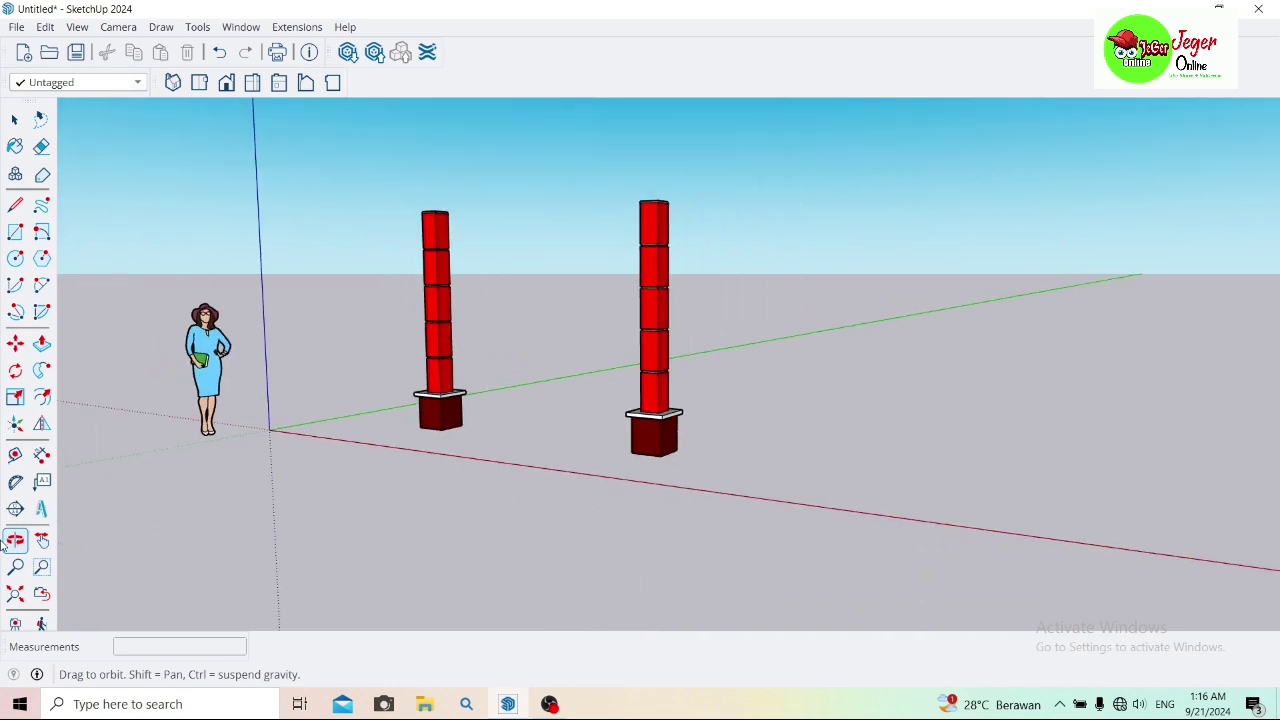
left_click(15, 540)
left_click(41, 540)
mouse_move(488, 523)
left_mouse_down()
mouse_move(506, 471)
mouse_move(228, 467)
mouse_move(463, 503)
mouse_move(491, 583)
mouse_move(675, 537)
left_mouse_up()
left_click(15, 540)
left_click(41, 540)
mouse_move(417, 448)
left_mouse_down()
mouse_move(394, 429)
mouse_move(323, 415)
left_mouse_up()
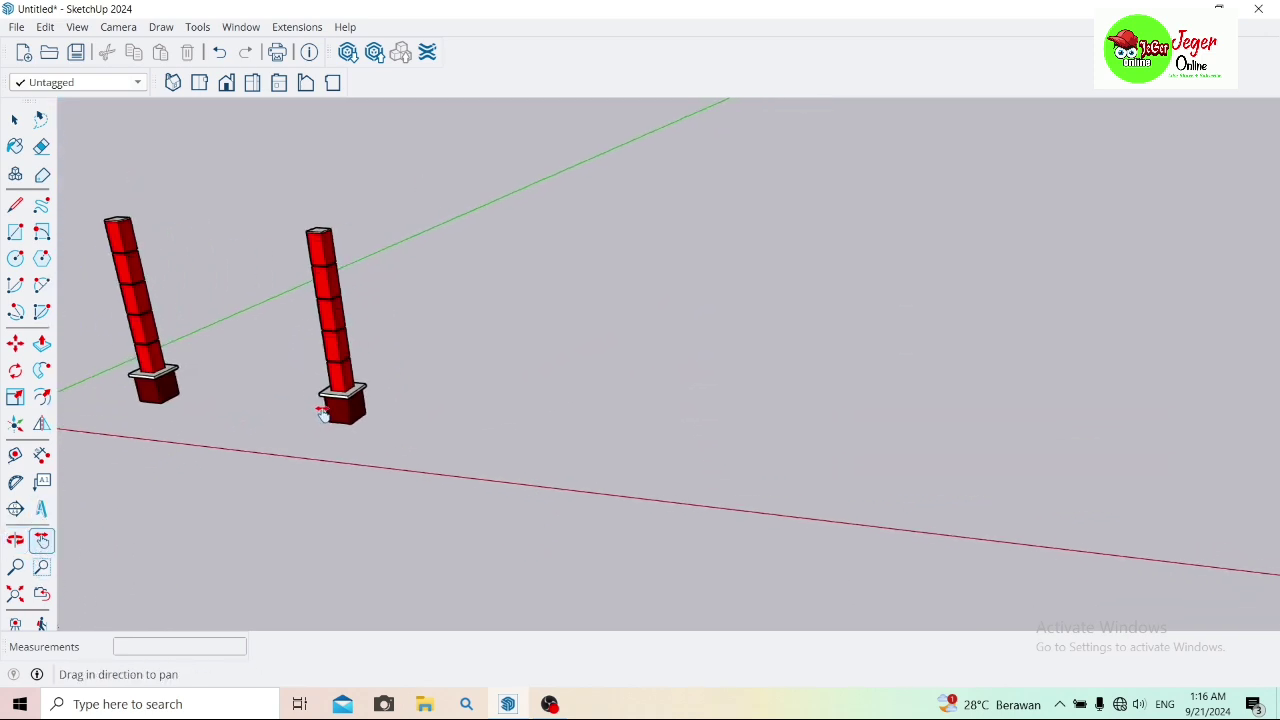
Step: Draw a 40 × 40 cm square on the ground beside the red columns
left_click(16, 232)
scroll(556, 425, "up", 1)
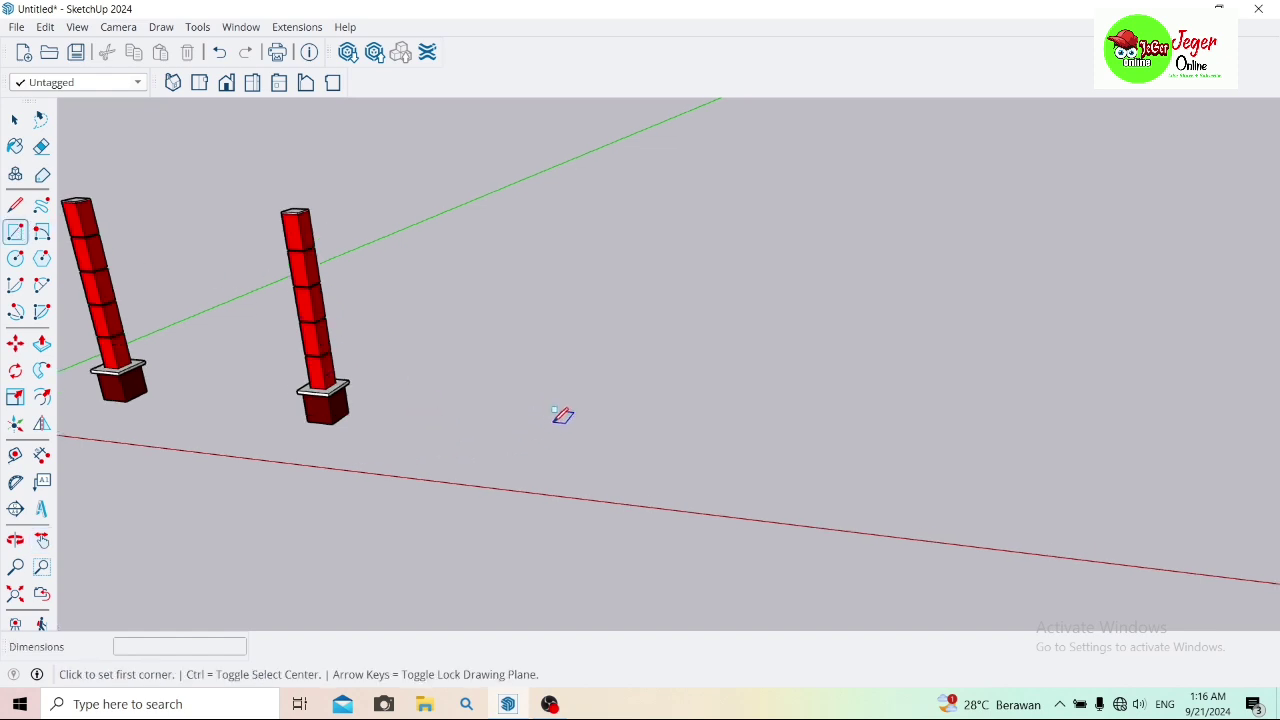
scroll(556, 428, "up", 1)
left_click(546, 441)
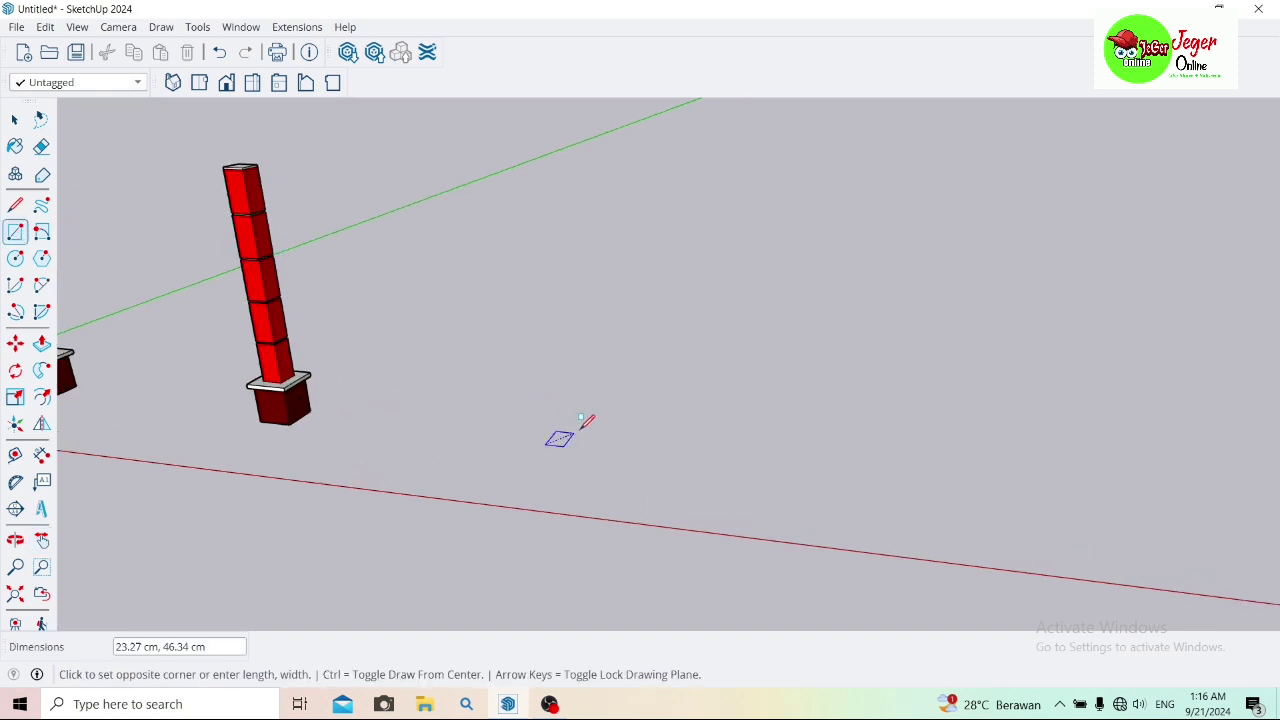
type("40,40")
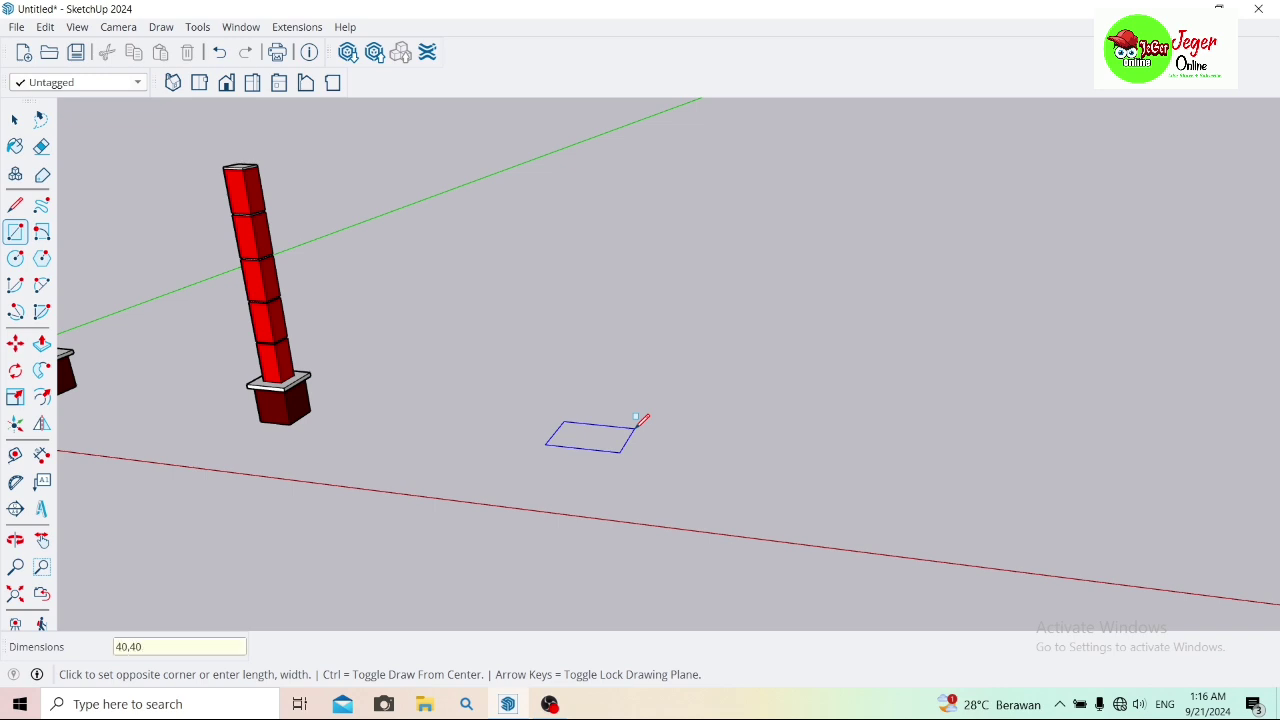
key("Return")
Step: Pull the square up 50 cm into a box and orbit to view its top
scroll(560, 425, "up", 2)
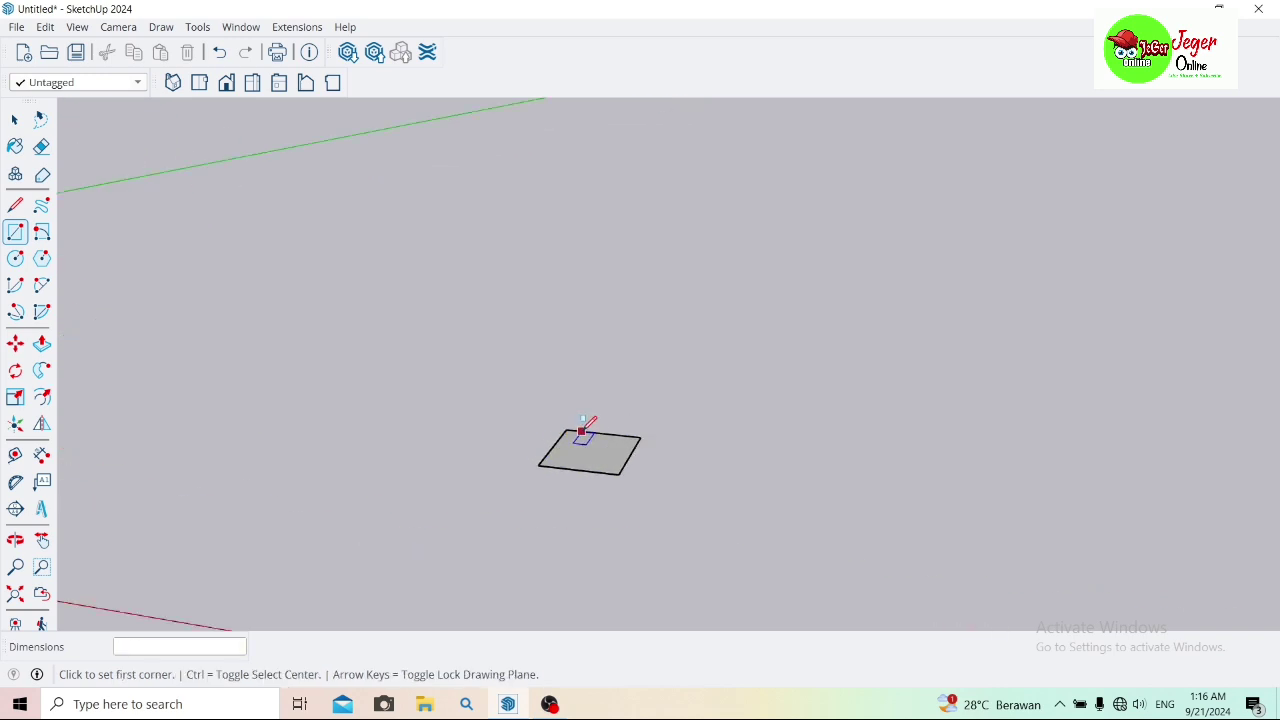
scroll(578, 430, "up", 1)
left_click(41, 343)
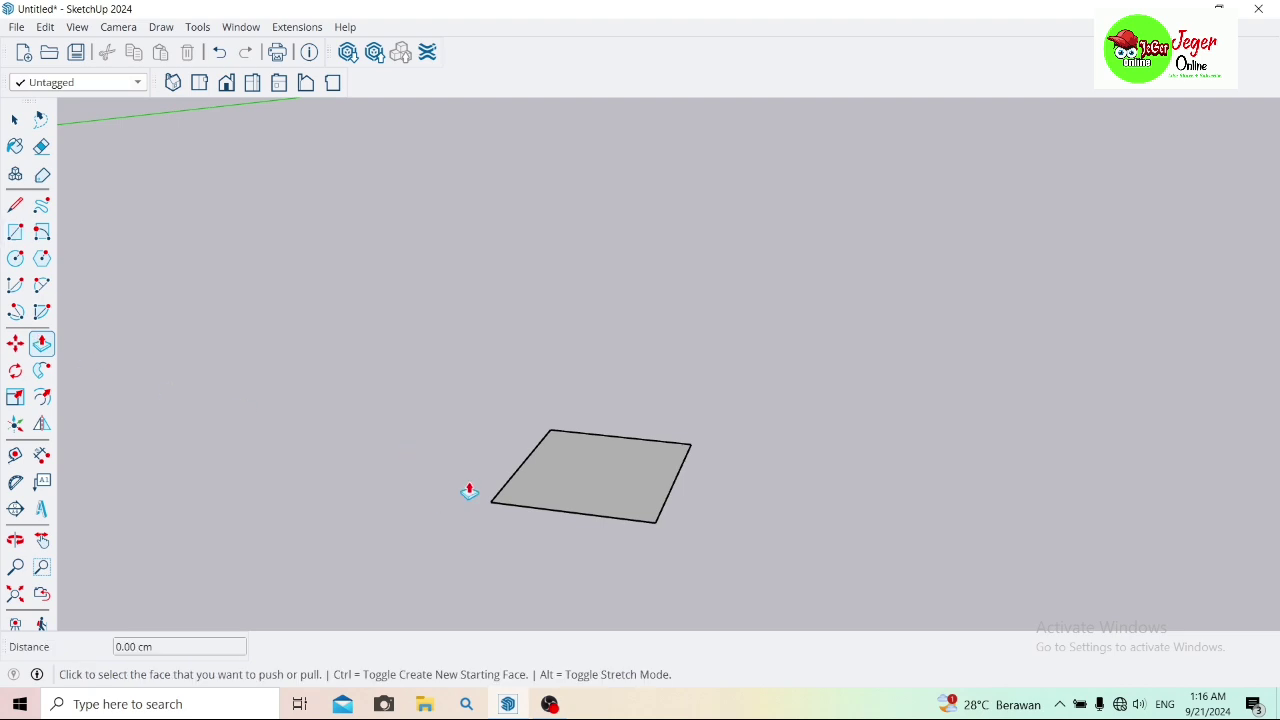
left_click(560, 465)
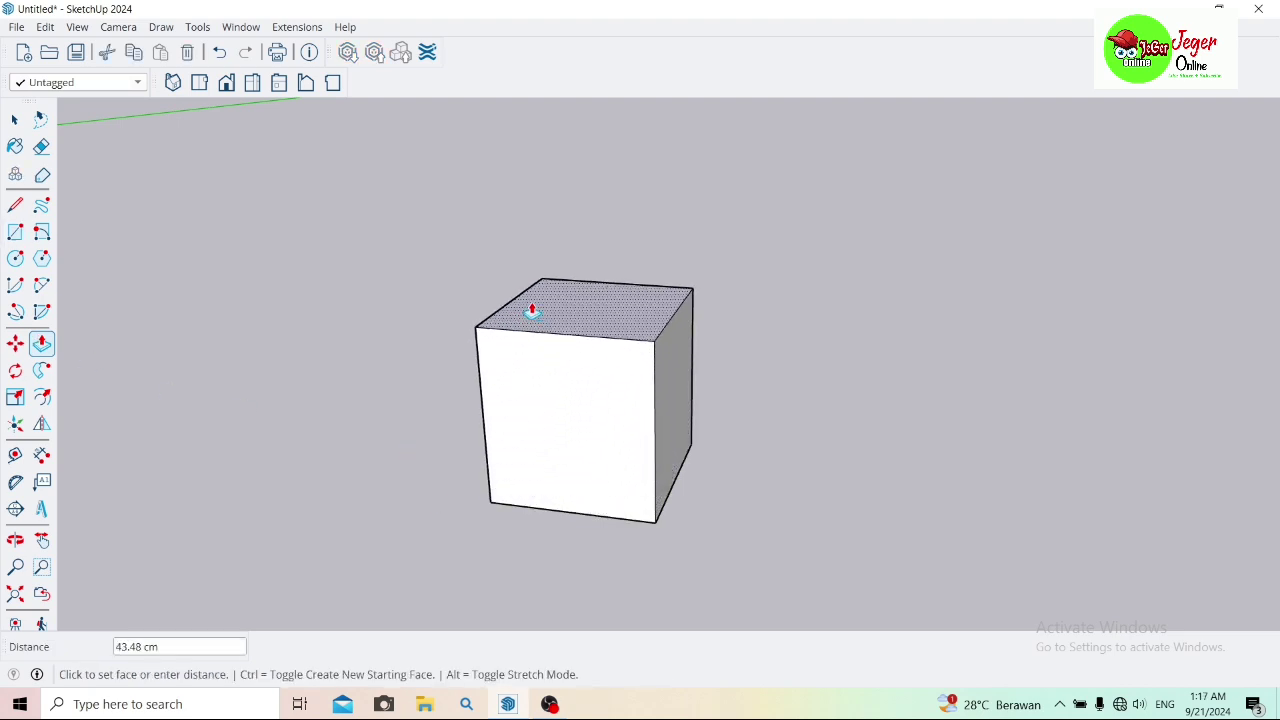
type("50")
key("Return")
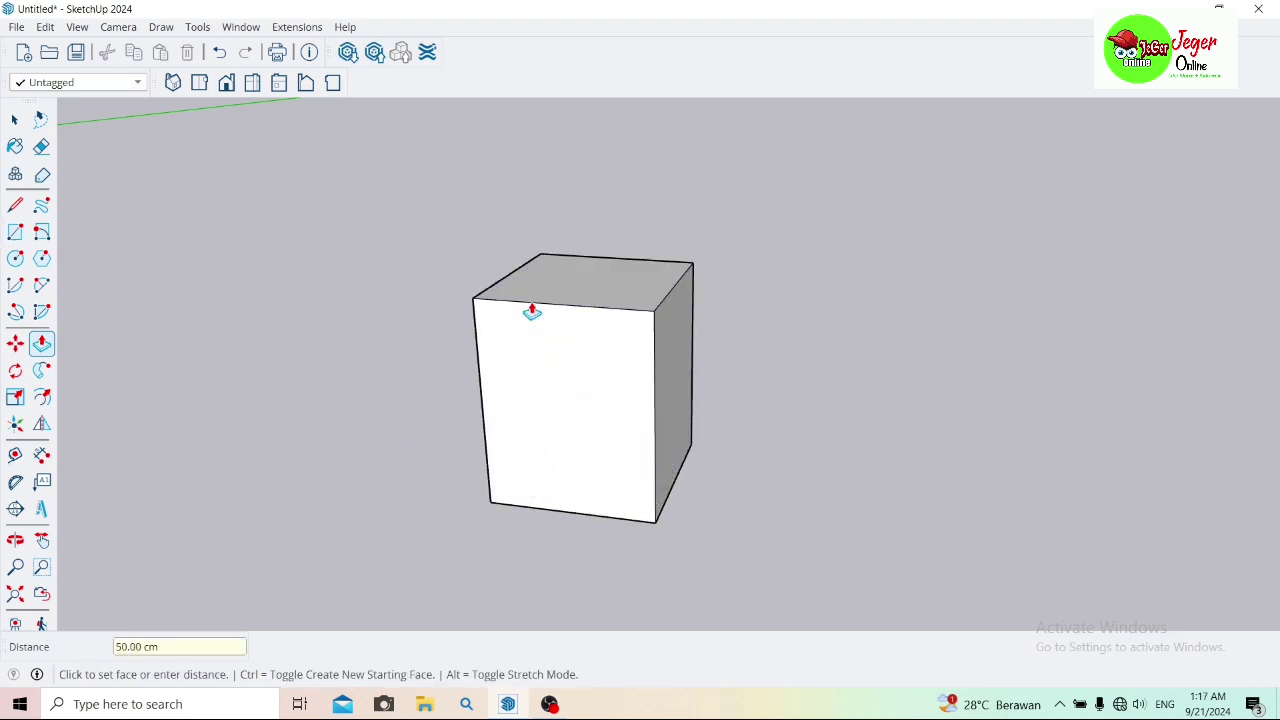
scroll(531, 306, "down", 3)
left_click(15, 540)
mouse_move(317, 344)
left_mouse_down()
mouse_move(351, 406)
mouse_move(289, 420)
mouse_move(211, 471)
left_mouse_up()
left_click(41, 540)
Step: Offset an inner square 8 cm in from the edges of the box top
left_click(42, 398)
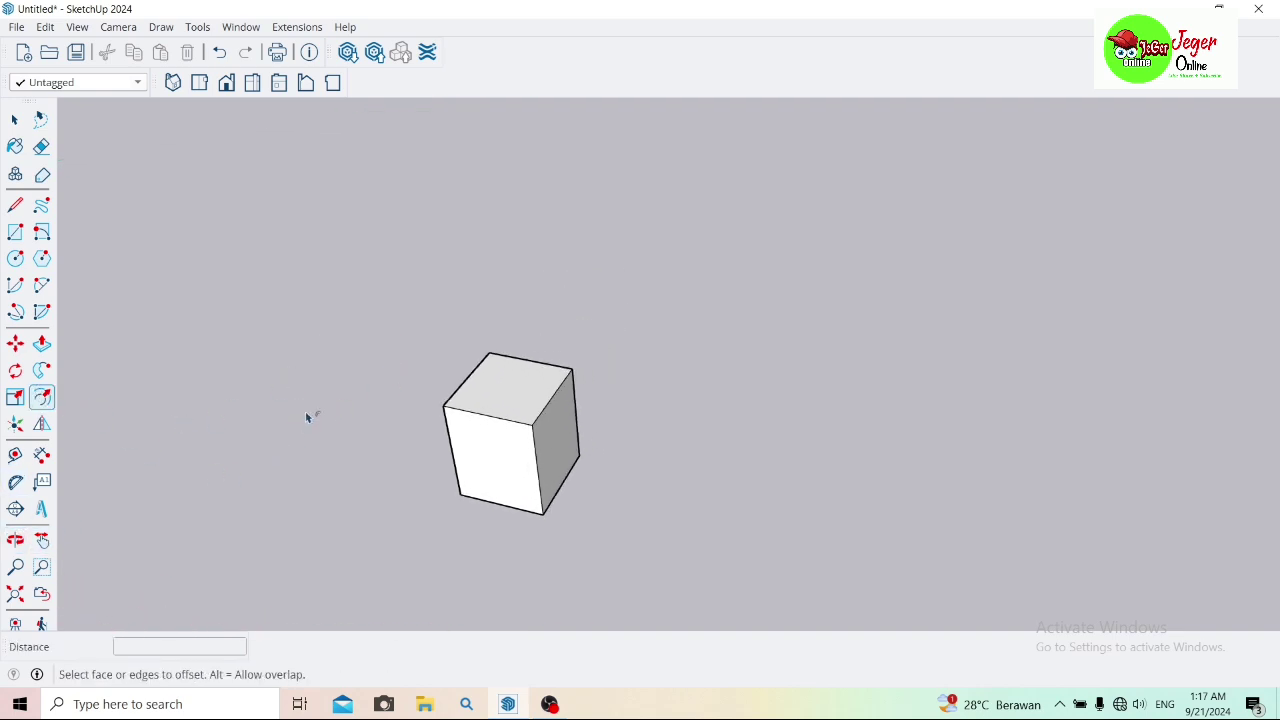
left_click(482, 413)
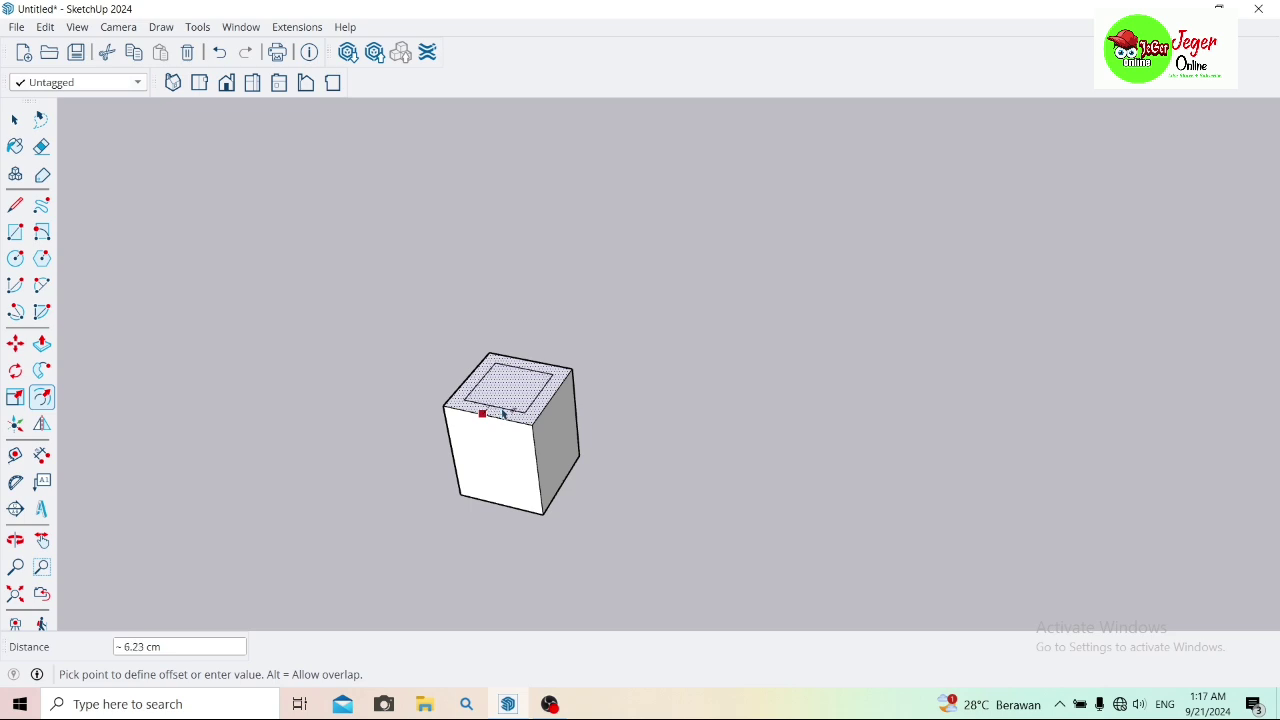
type("8")
key("Return")
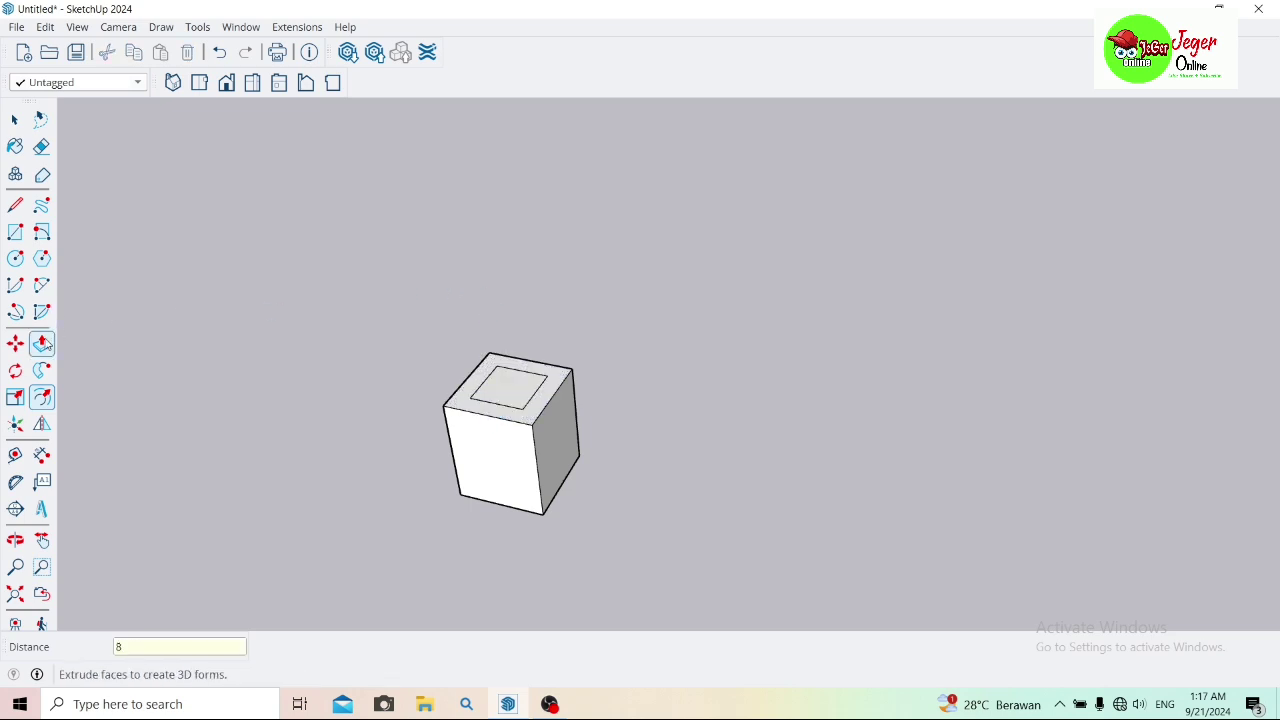
Step: Pull the inner square up 250 cm into a shaft, then reframe both columns
left_click(42, 344)
left_click(530, 392)
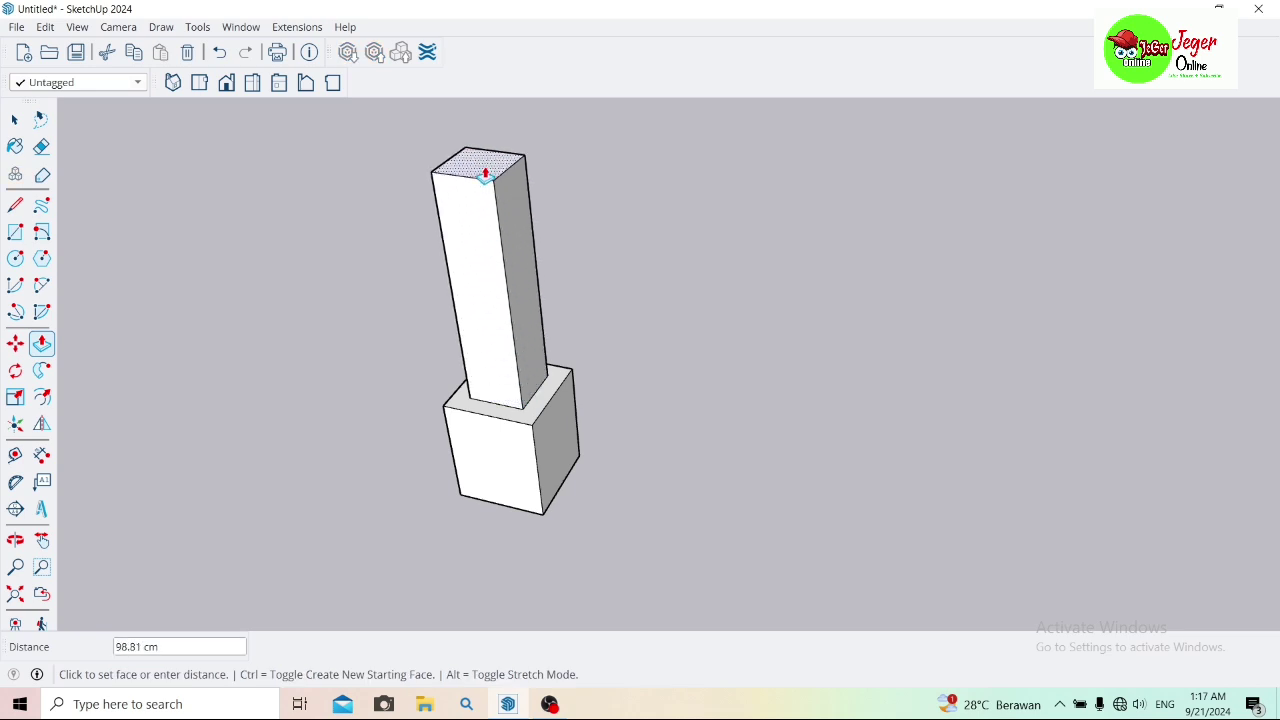
type("250")
key("Return")
scroll(177, 428, "down", 3)
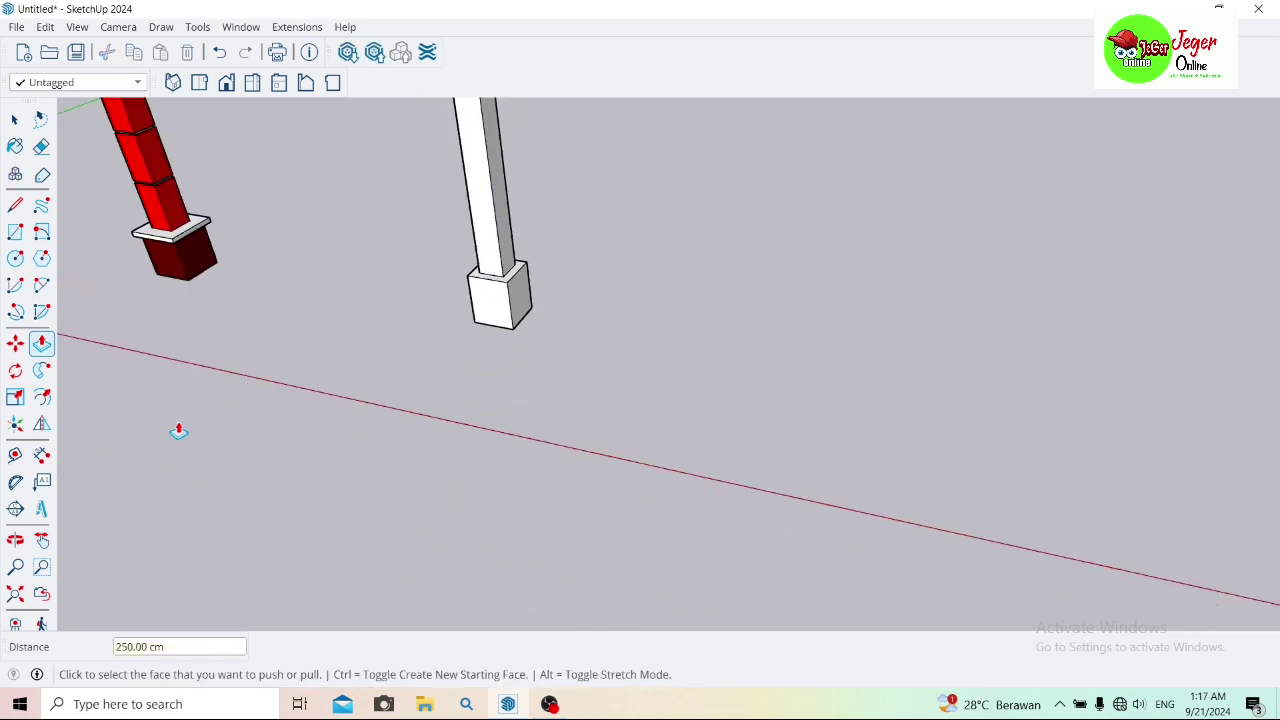
left_click(42, 540)
left_click_drag(380, 341, 374, 534)
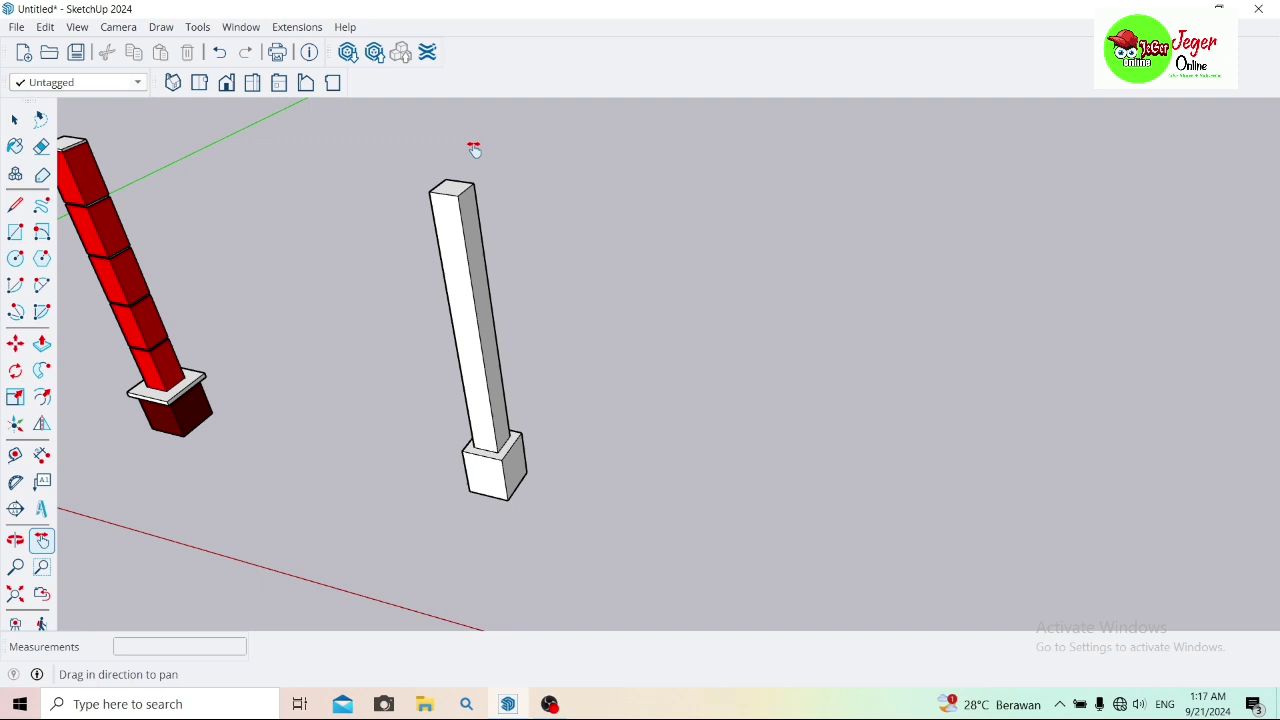
scroll(474, 148, "up", 1)
scroll(474, 148, "up", 1)
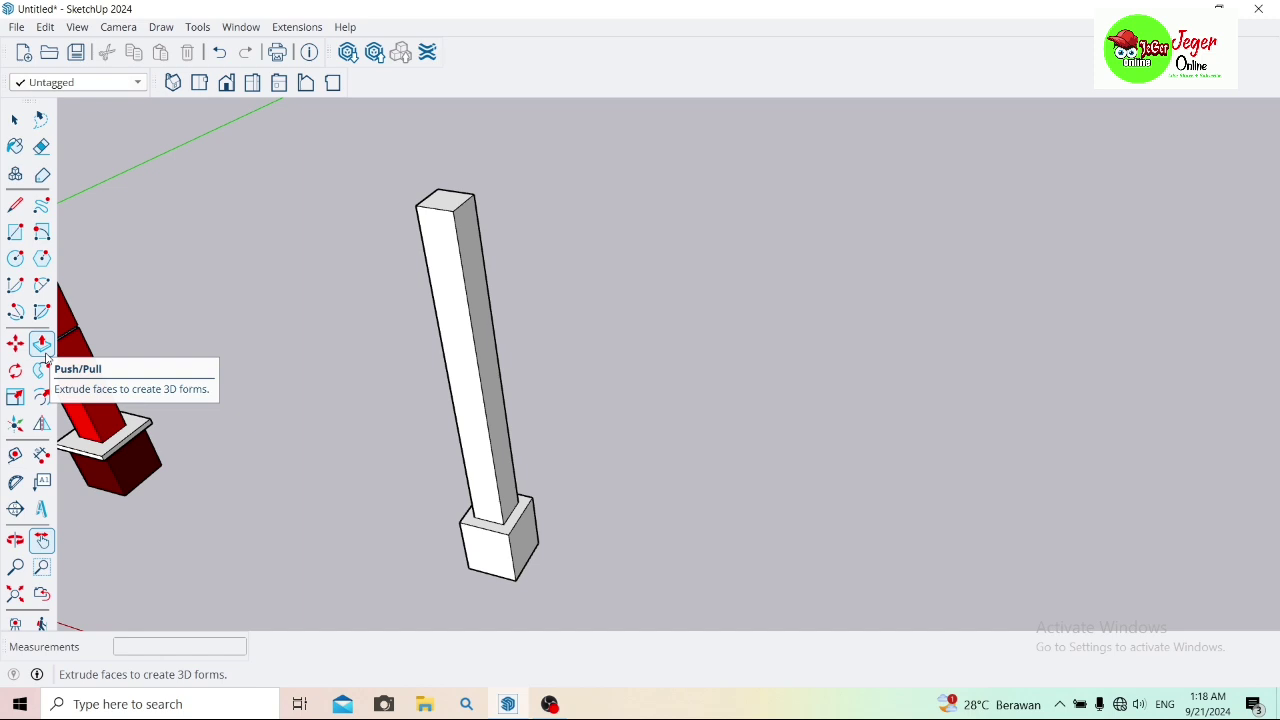
Step: Pull a new 2 cm layer off the shaft's top face, leaving a dividing line beneath it
left_click(45, 355)
scroll(406, 163, "up", 1)
scroll(450, 172, "up", 2)
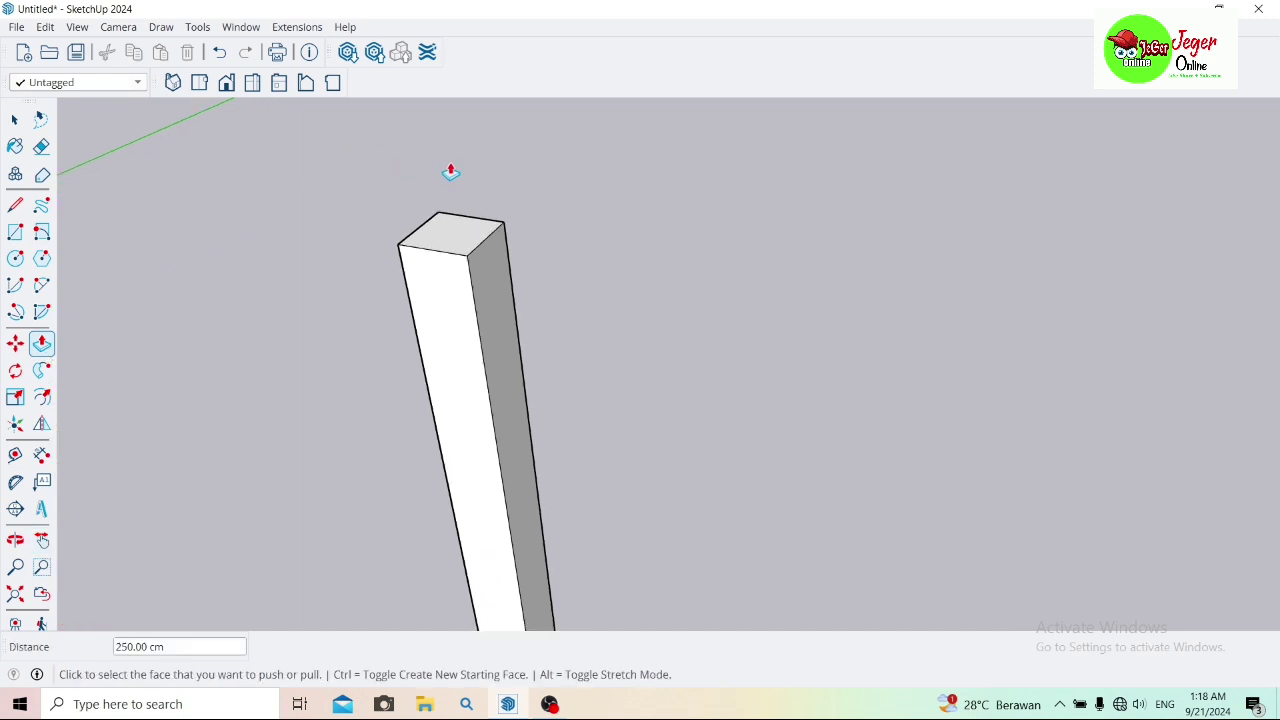
scroll(451, 257, "up", 1)
scroll(449, 266, "down", 1)
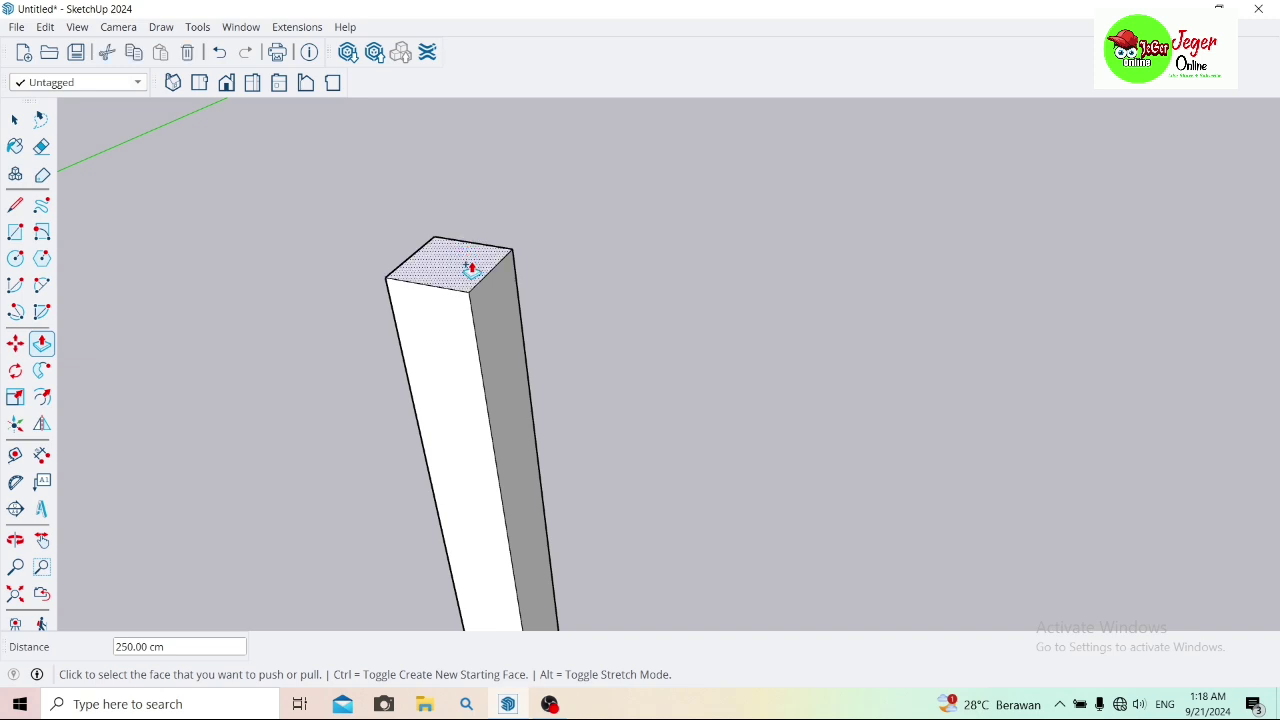
left_click(470, 268)
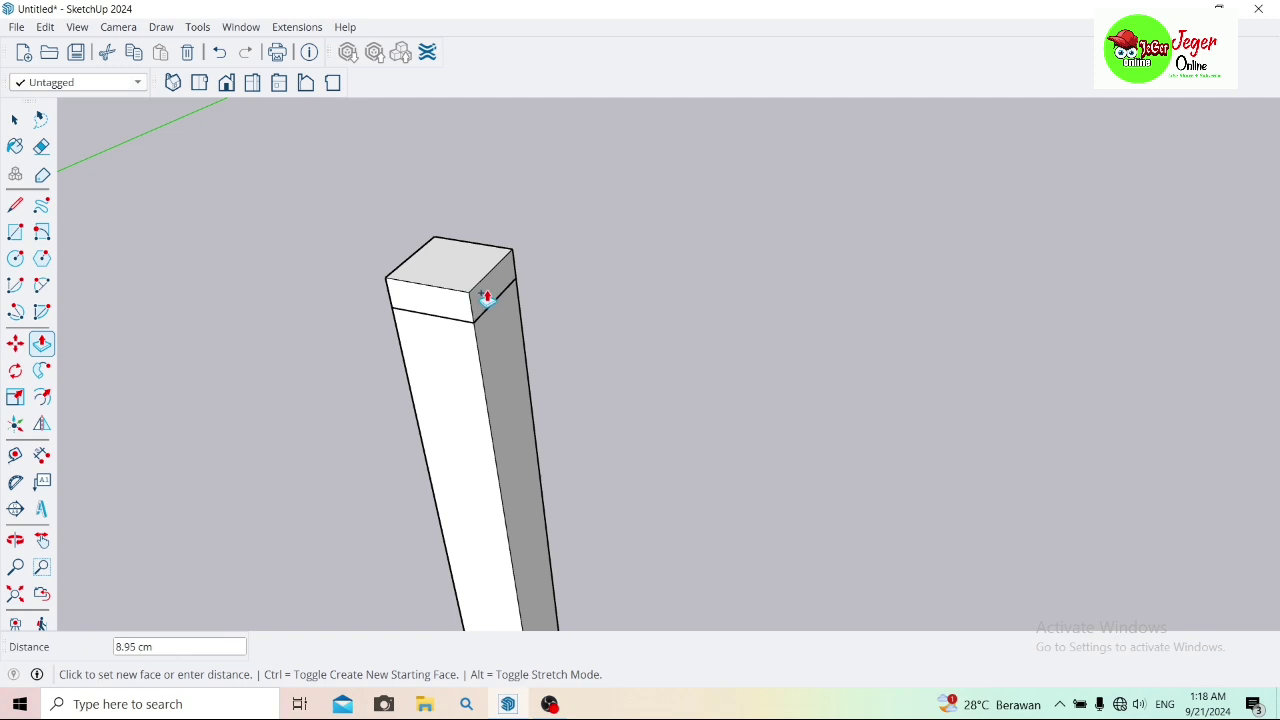
type("2")
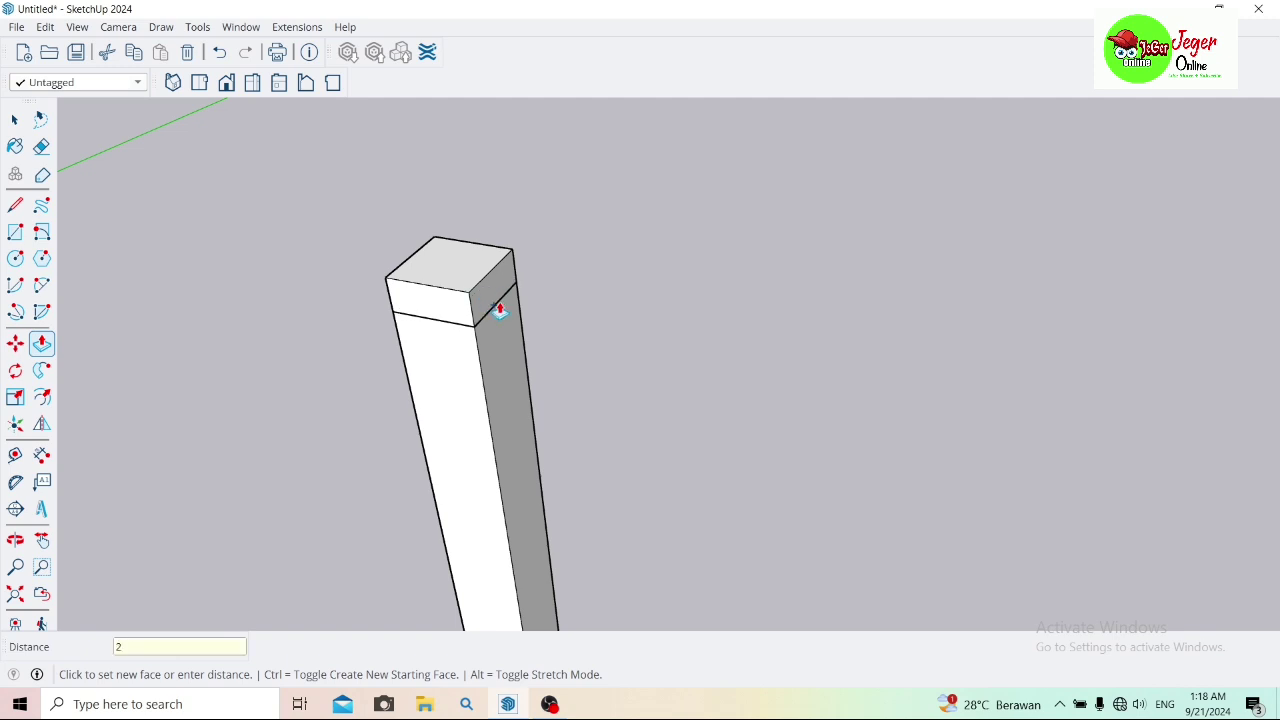
key("Return")
scroll(486, 286, "up", 3)
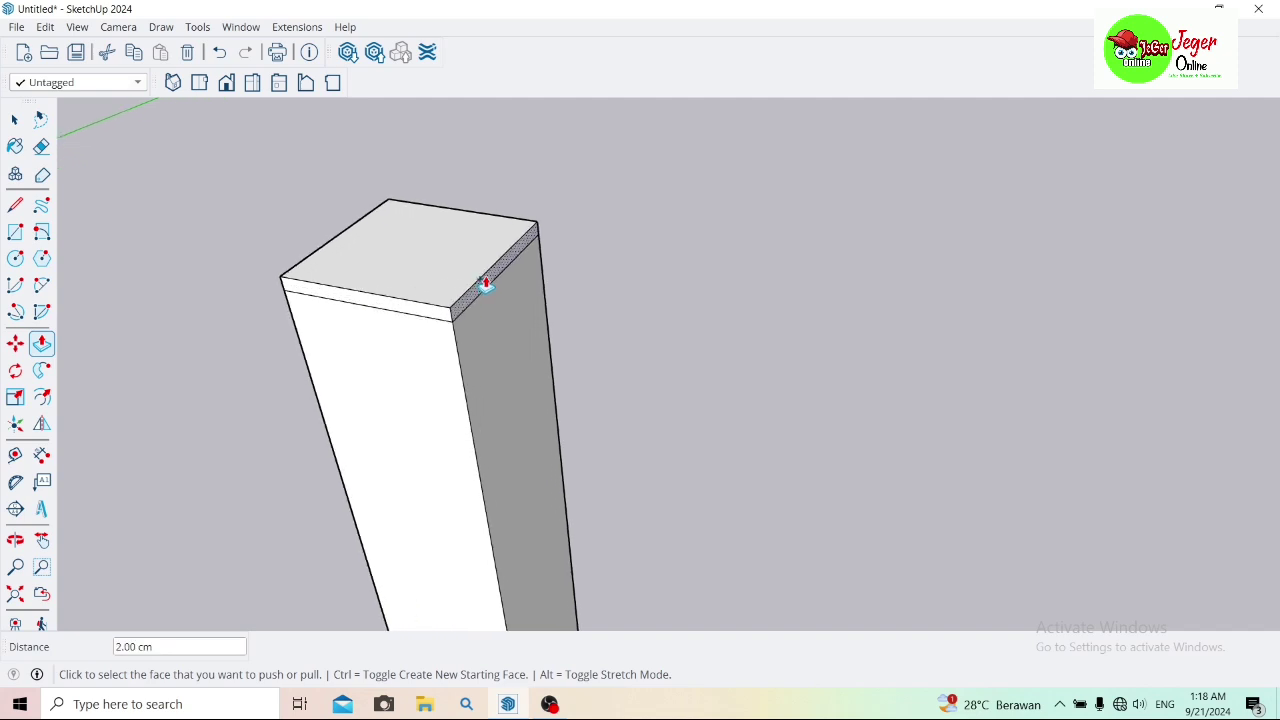
scroll(486, 286, "up", 2)
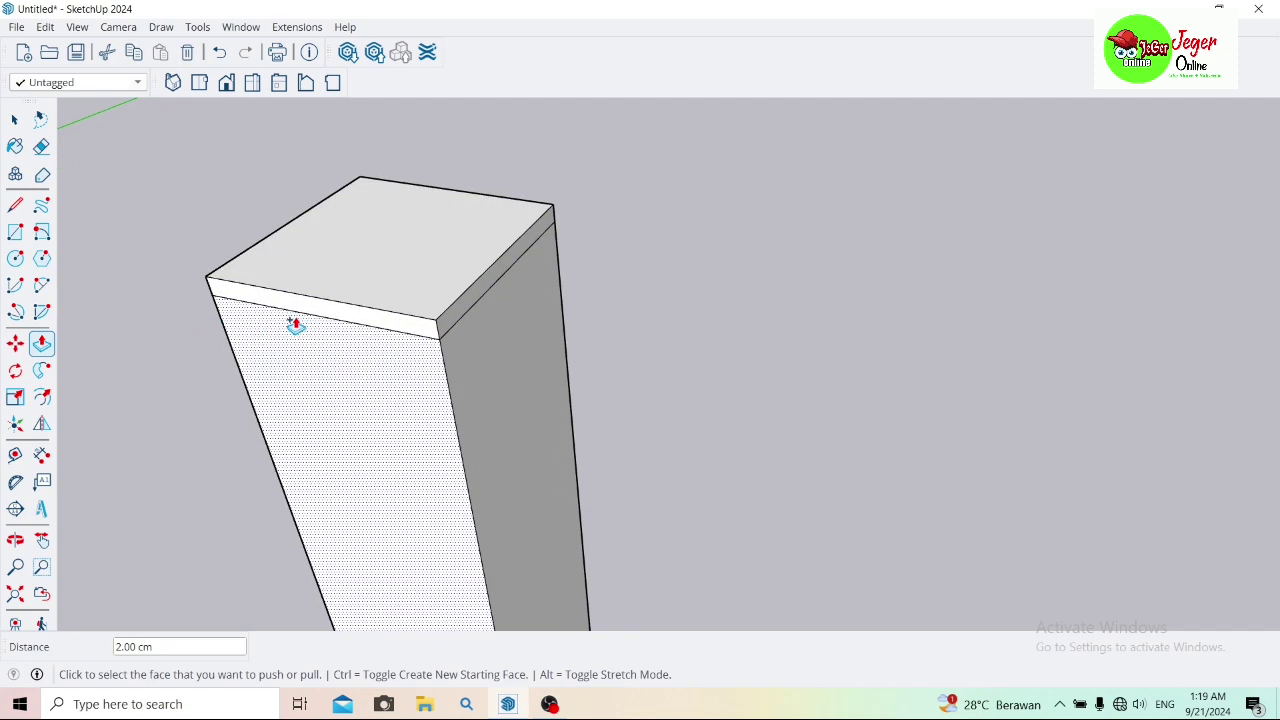
scroll(294, 323, "down", 1)
left_click(41, 540)
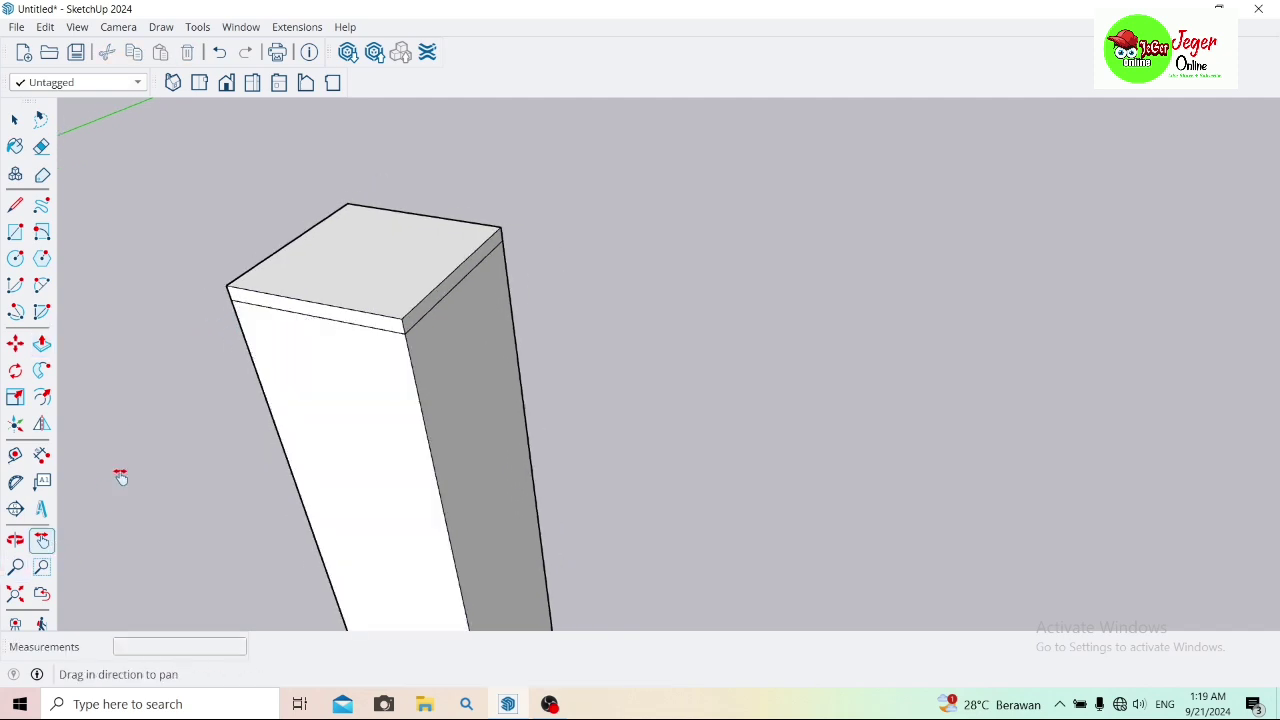
left_click_drag(120, 476, 213, 450)
scroll(213, 450, "down", 2)
scroll(220, 440, "up", 1)
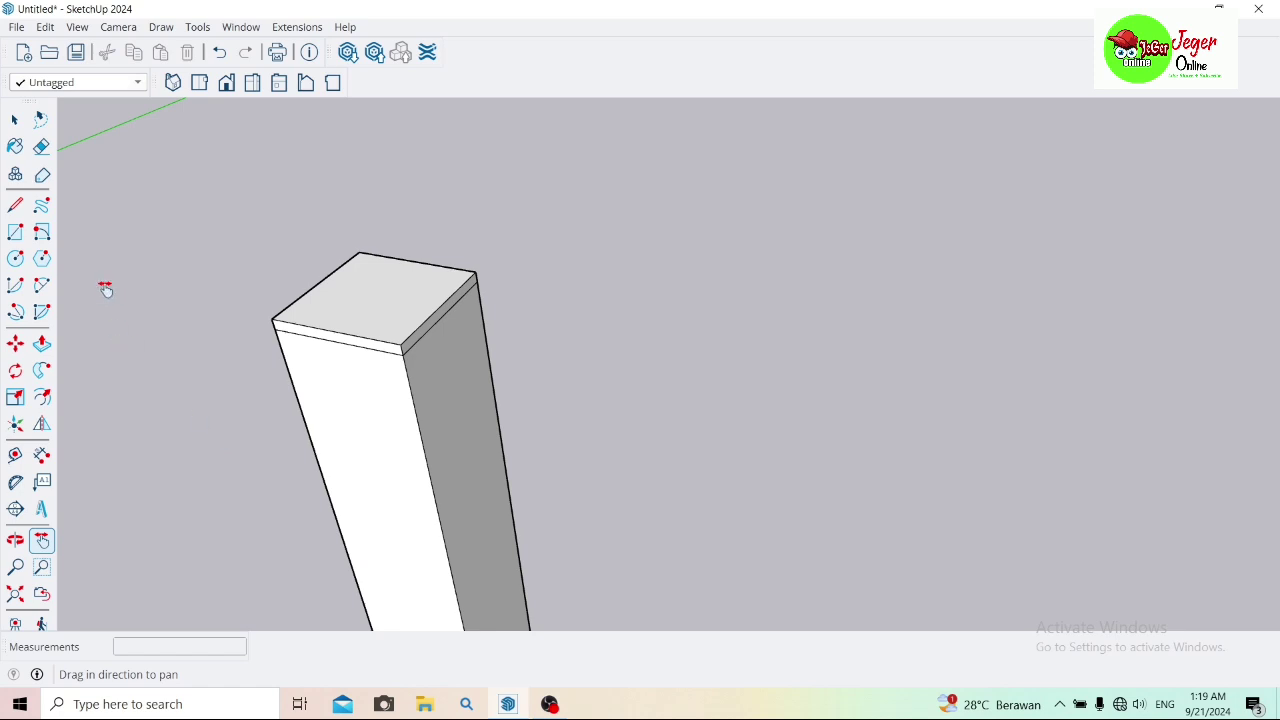
left_click(14, 119)
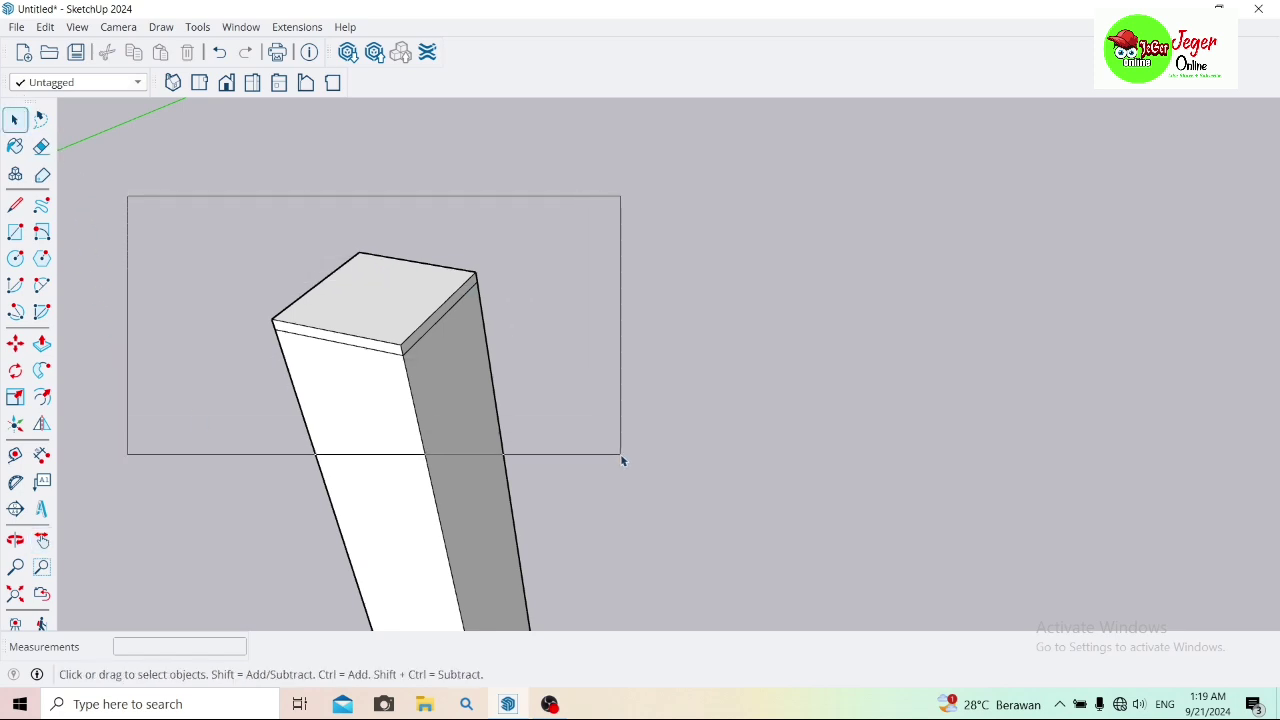
Step: Copy the selected top slab 50 cm down the column, repeated four times
left_click_drag(129, 203, 620, 452)
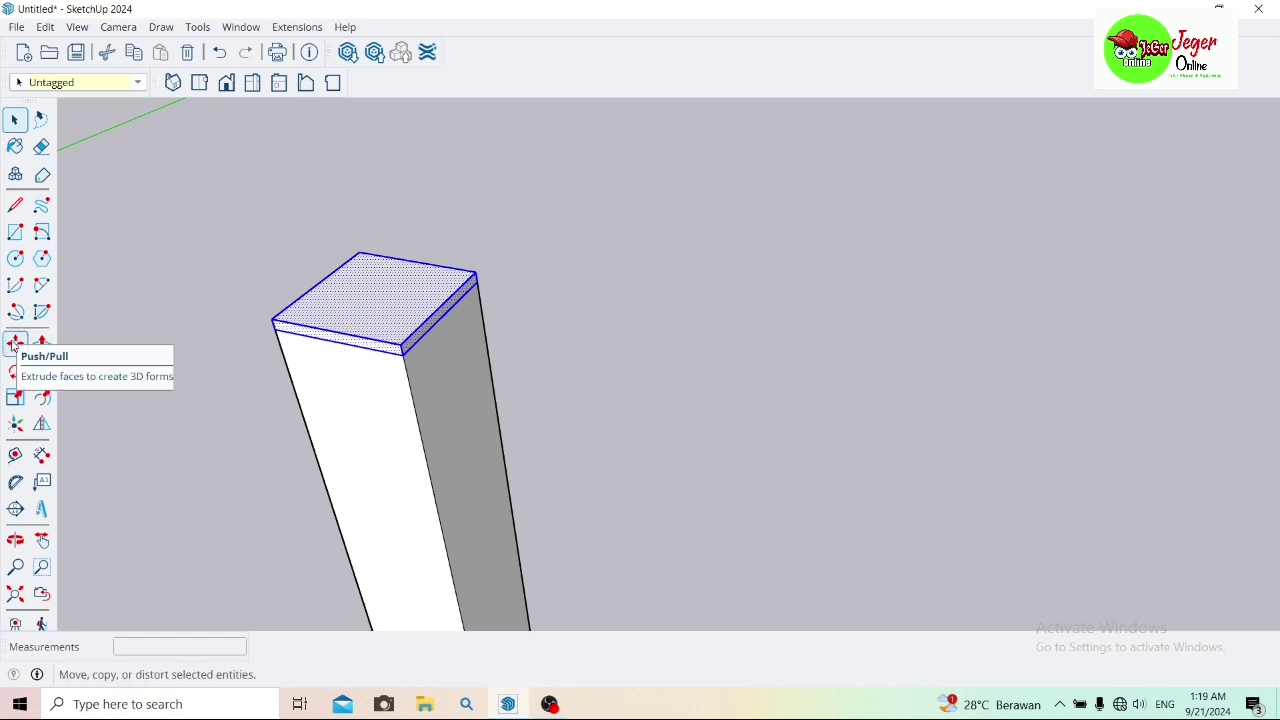
left_click(14, 344)
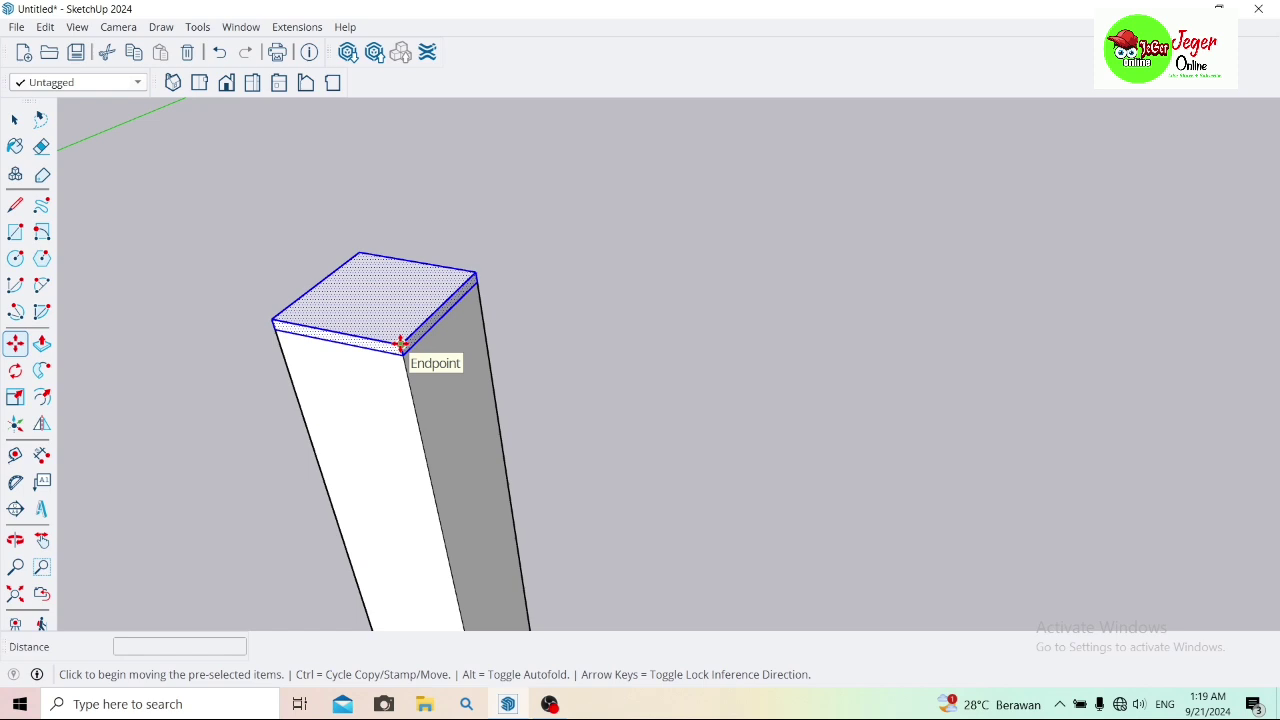
key("ctrl")
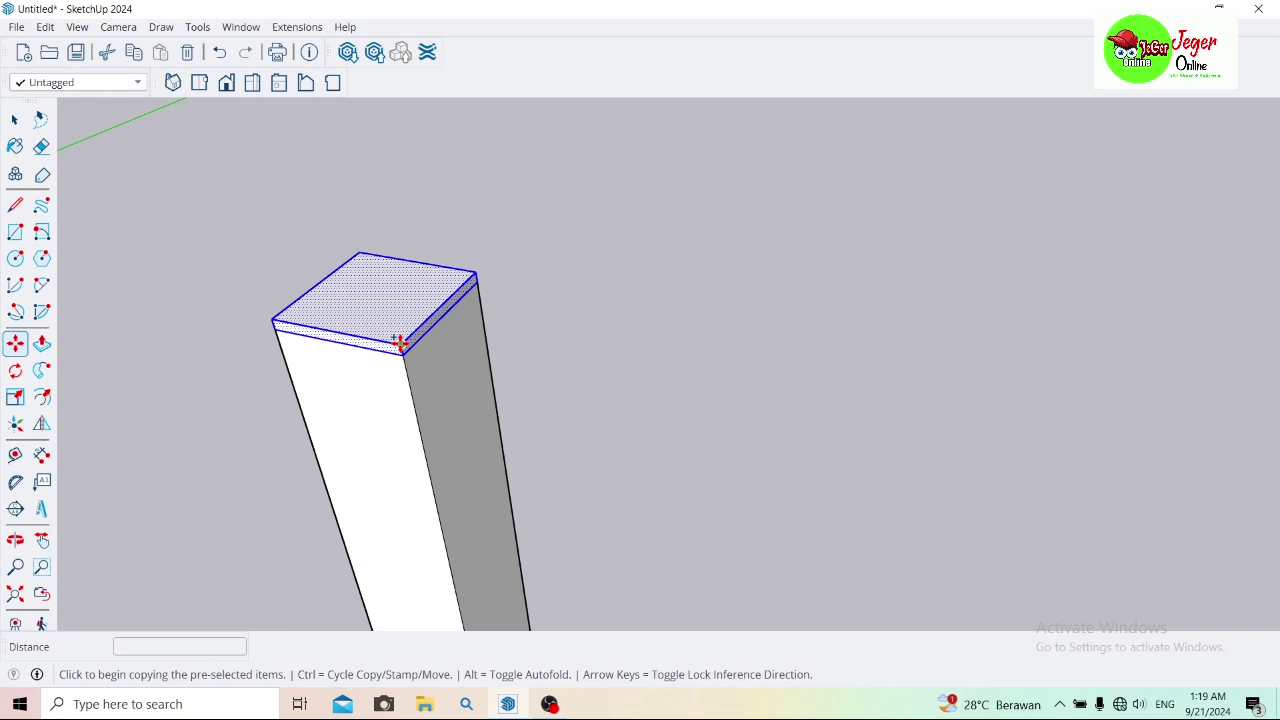
left_click(400, 343)
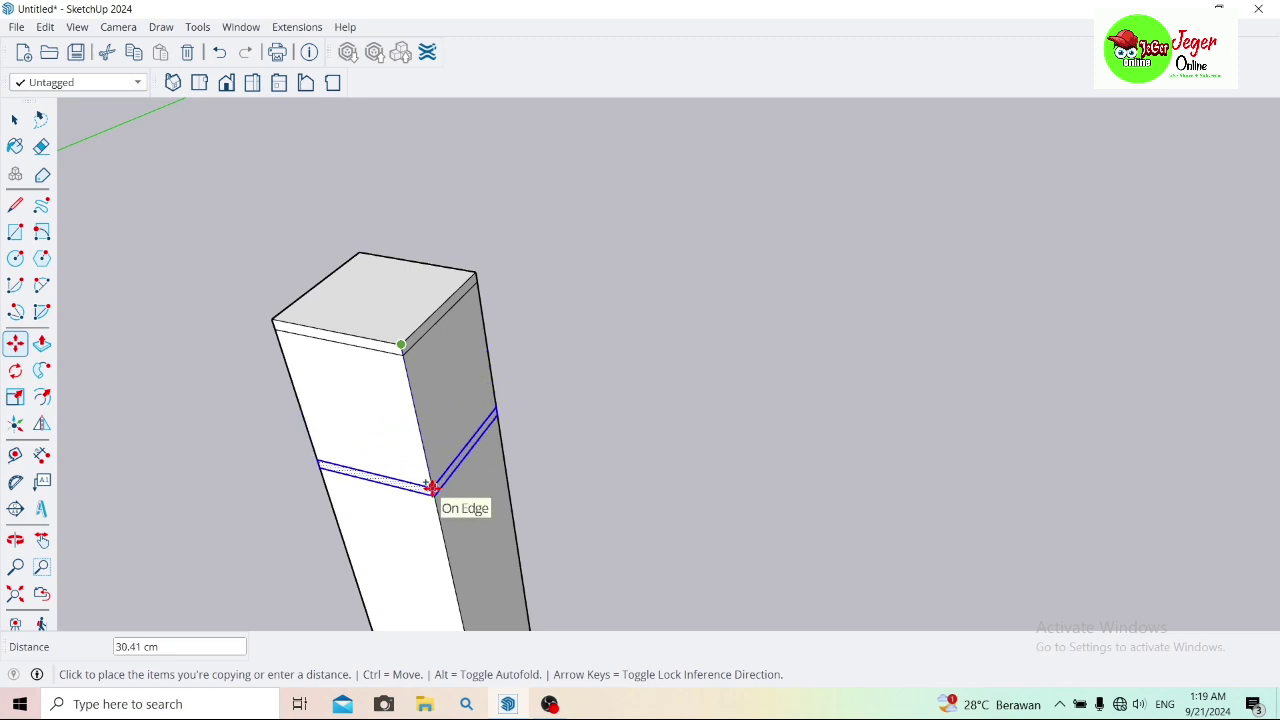
type("50")
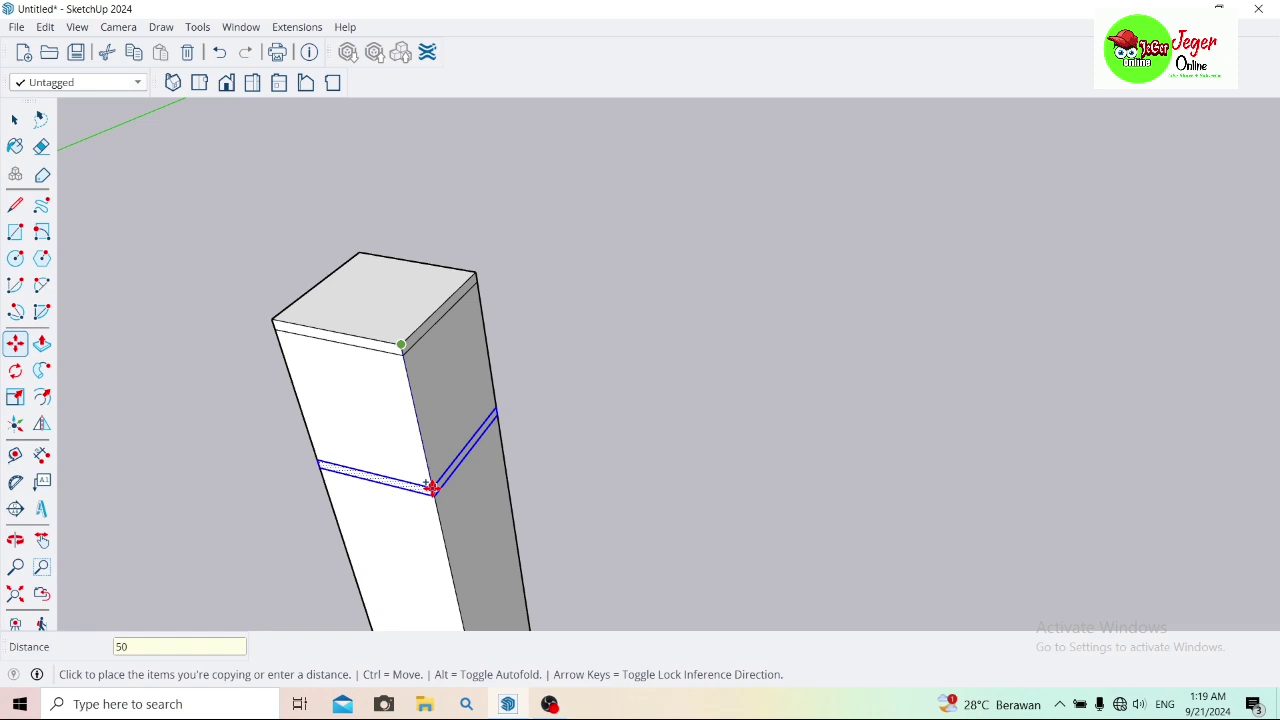
key("Return")
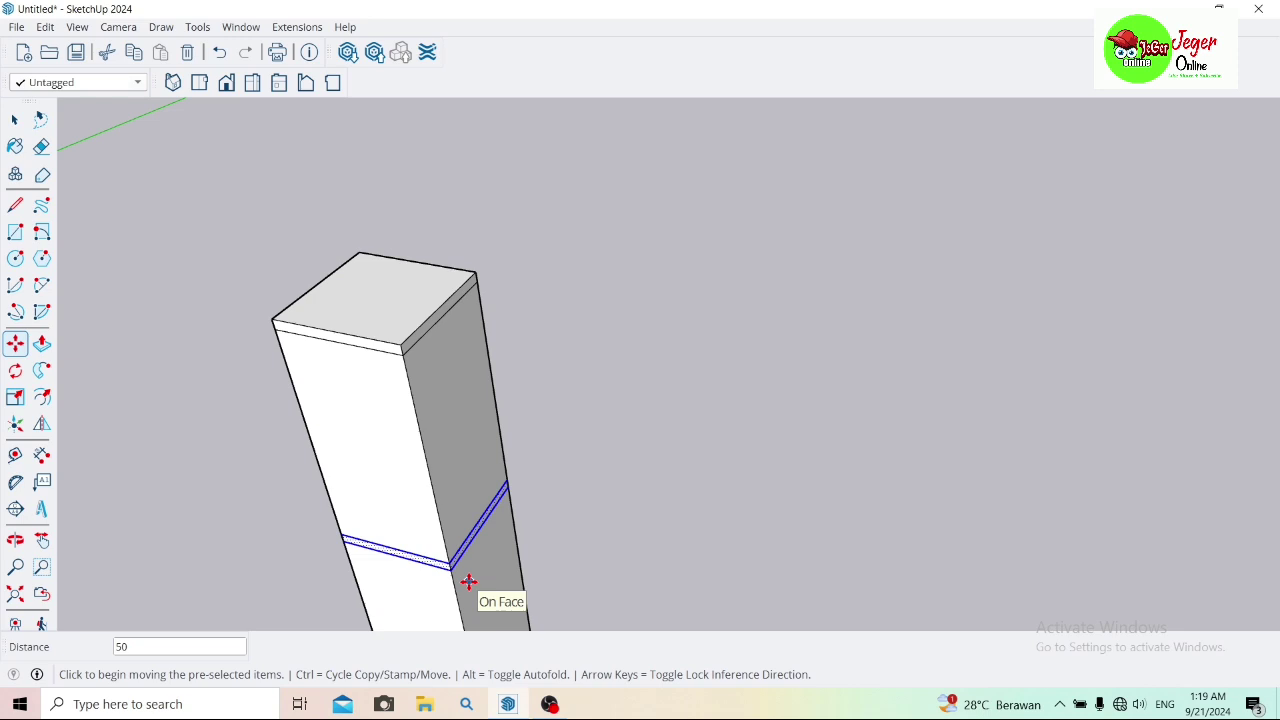
type("x4")
key("Escape")
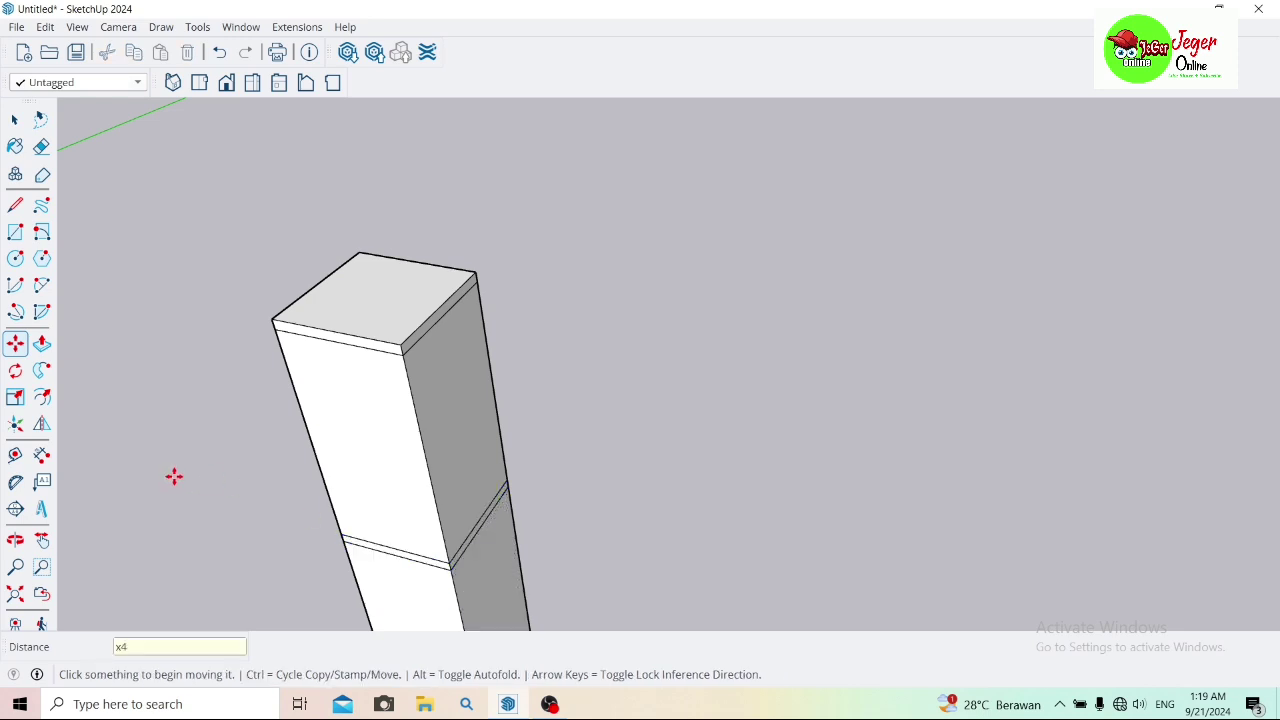
Step: Pan and orbit to view the whole segmented column from the side
left_click(41, 540)
mouse_move(117, 498)
left_mouse_down()
mouse_move(186, 200)
mouse_move(226, 274)
left_mouse_up()
scroll(200, 211, "down", 3)
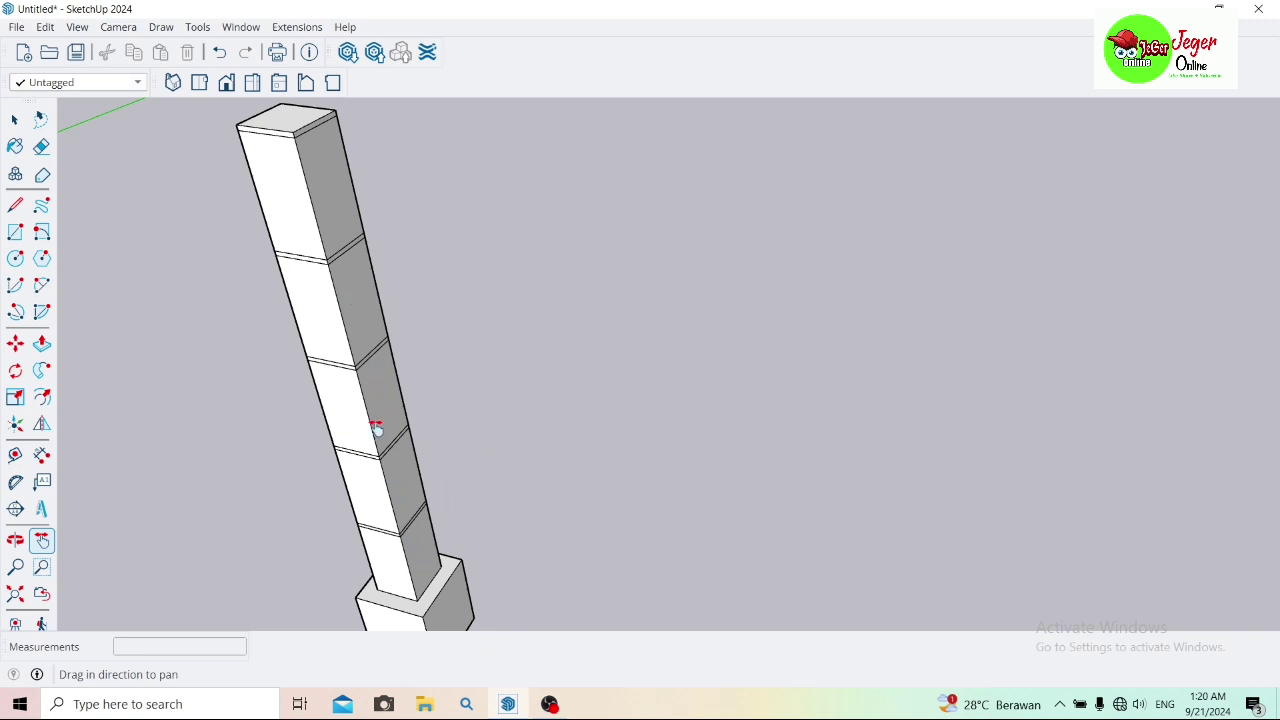
left_click(15, 540)
mouse_move(229, 417)
left_mouse_down()
mouse_move(237, 337)
mouse_move(349, 306)
mouse_move(211, 297)
mouse_move(215, 184)
mouse_move(220, 229)
left_mouse_up()
scroll(239, 335, "down", 3)
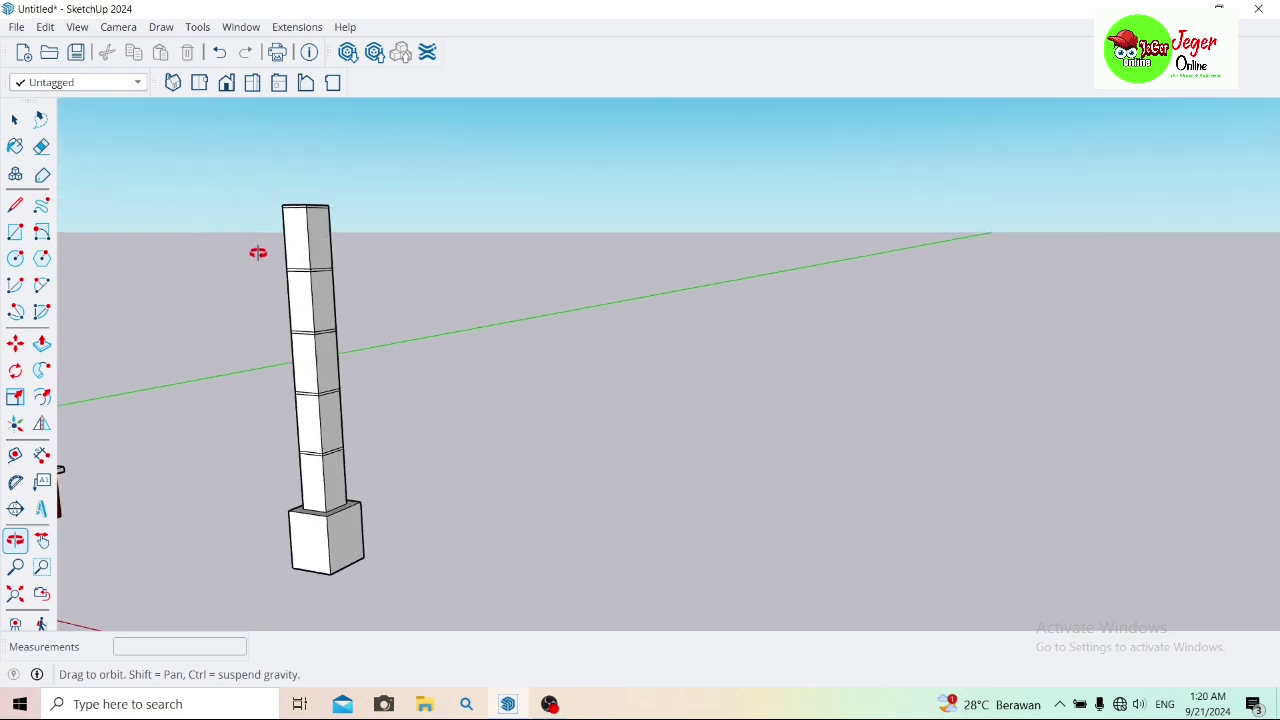
scroll(258, 253, "up", 1)
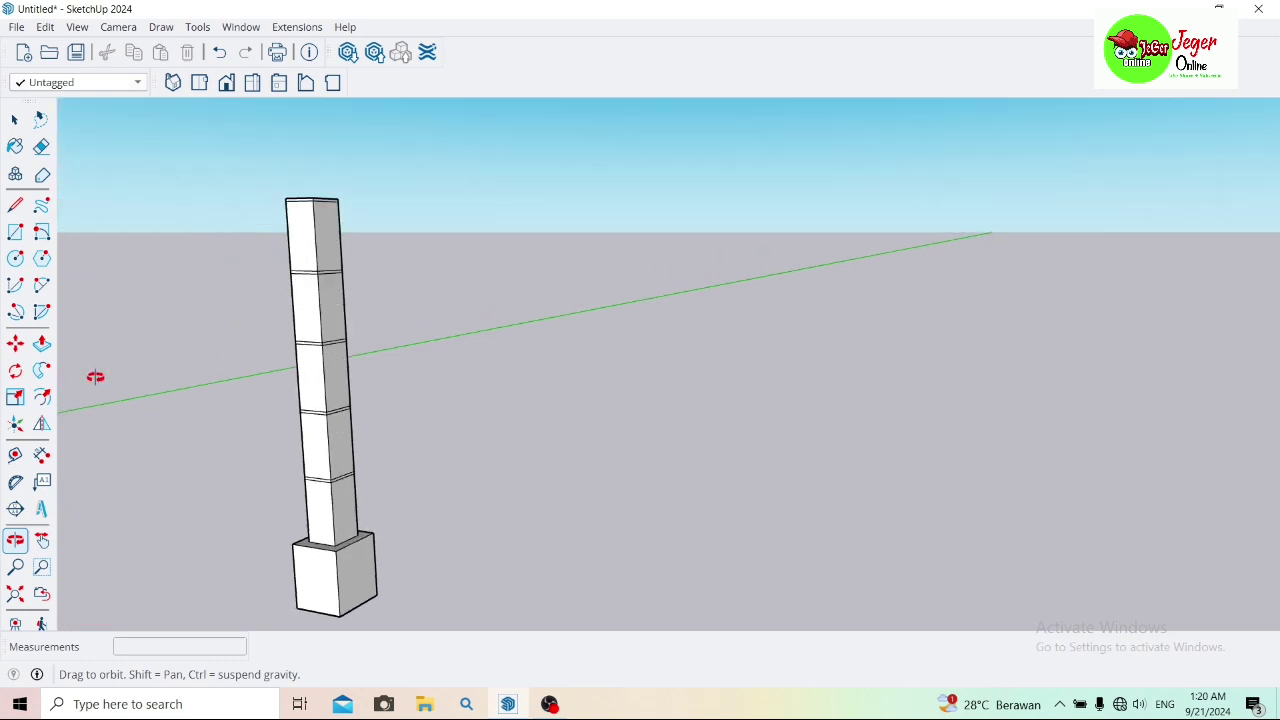
Step: Raise a new 5 cm slab from the top of the box base
left_click(41, 344)
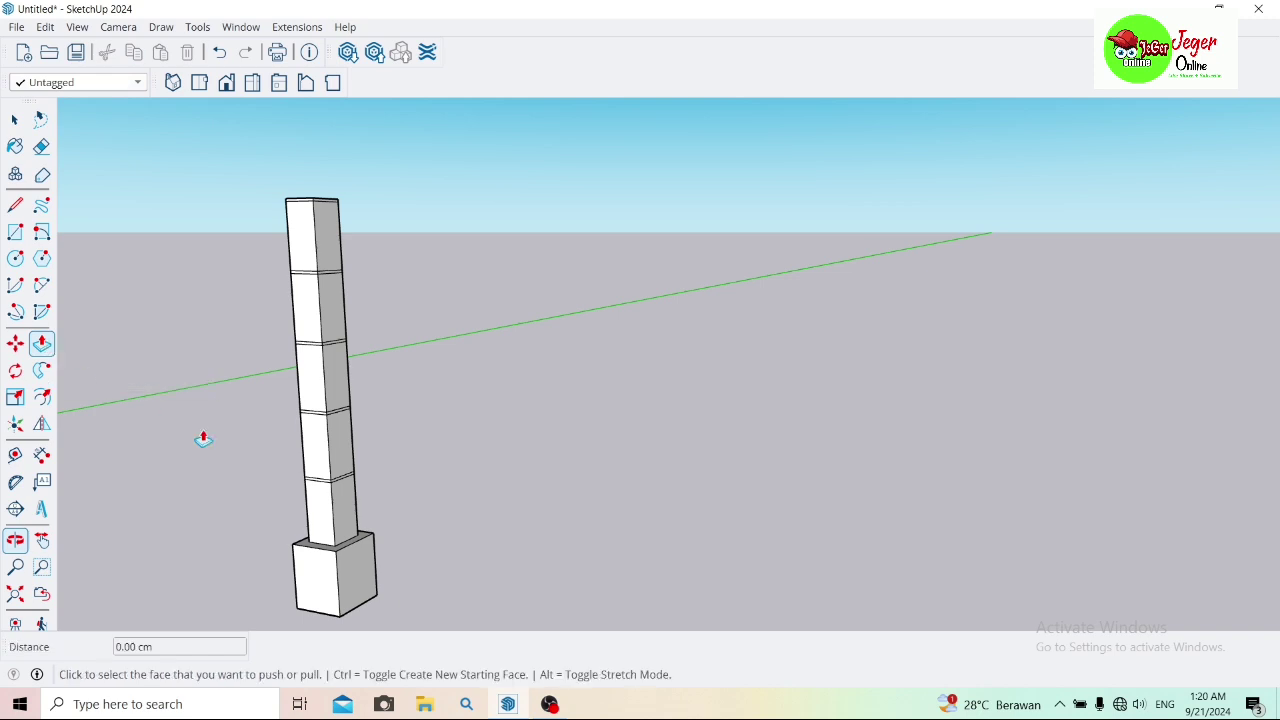
scroll(300, 605, "up", 2)
scroll(300, 594, "up", 3)
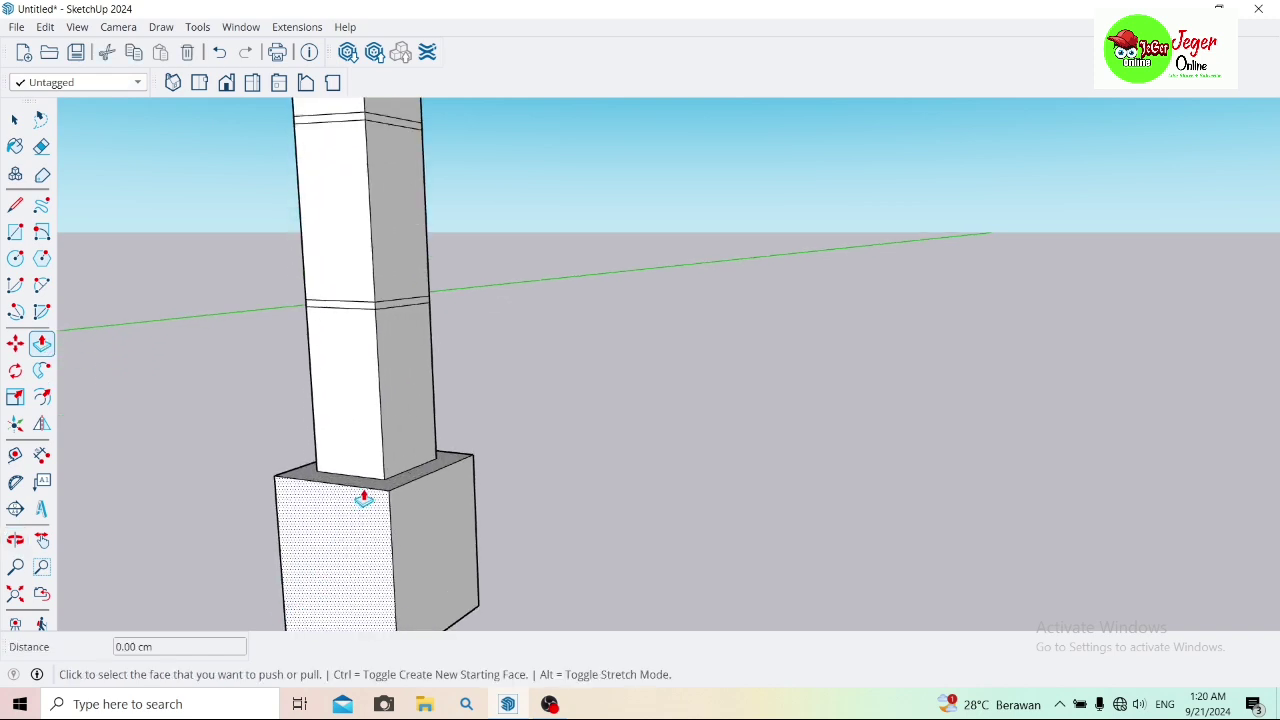
scroll(363, 497, "up", 2)
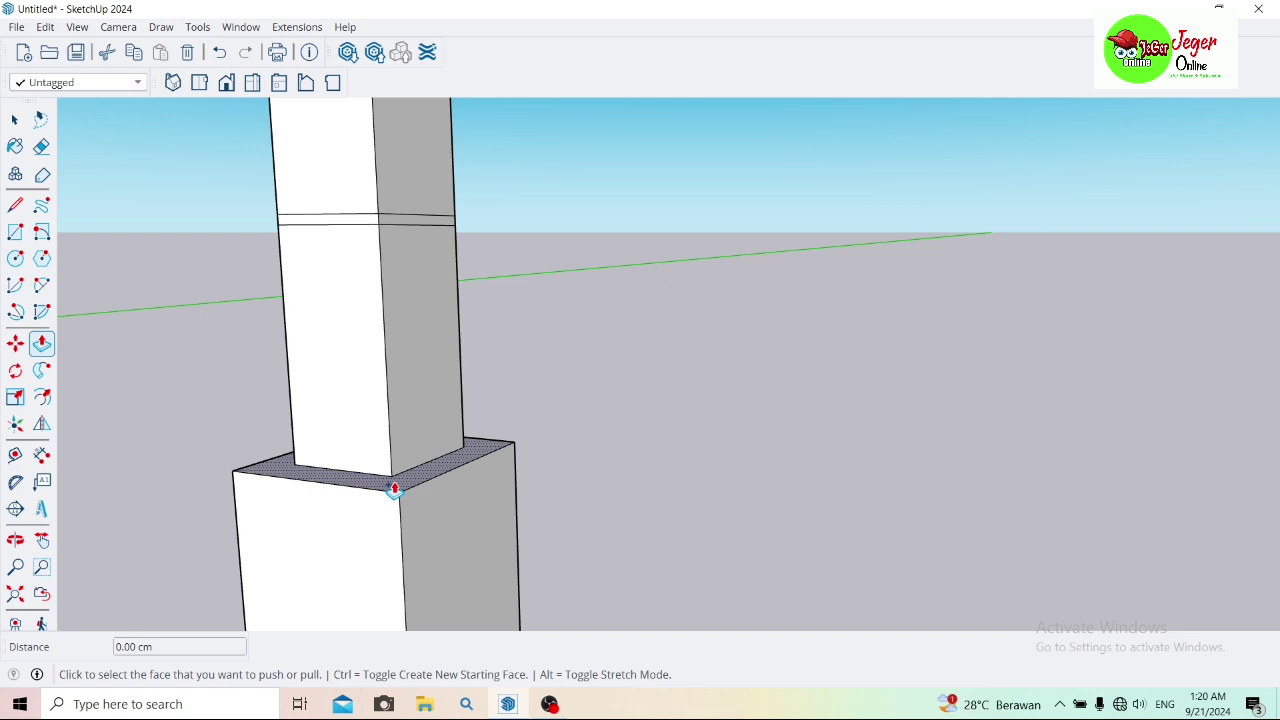
left_click(394, 488)
type("5")
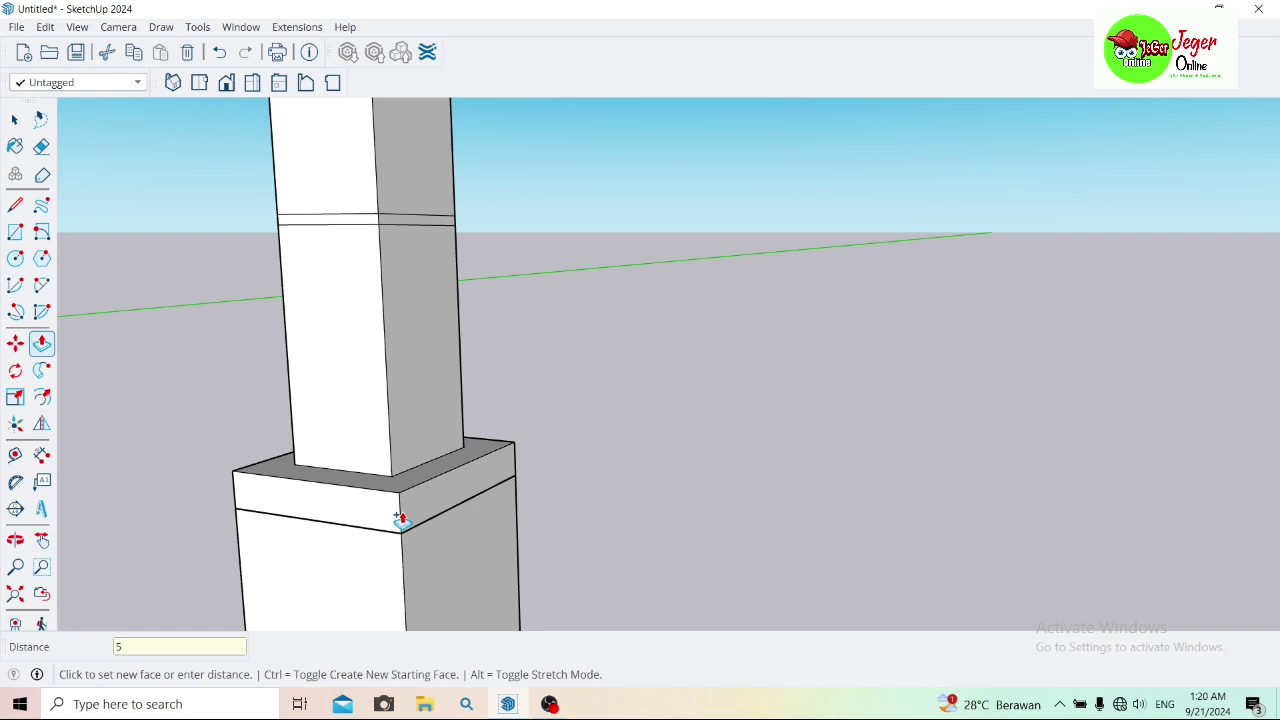
key("Return")
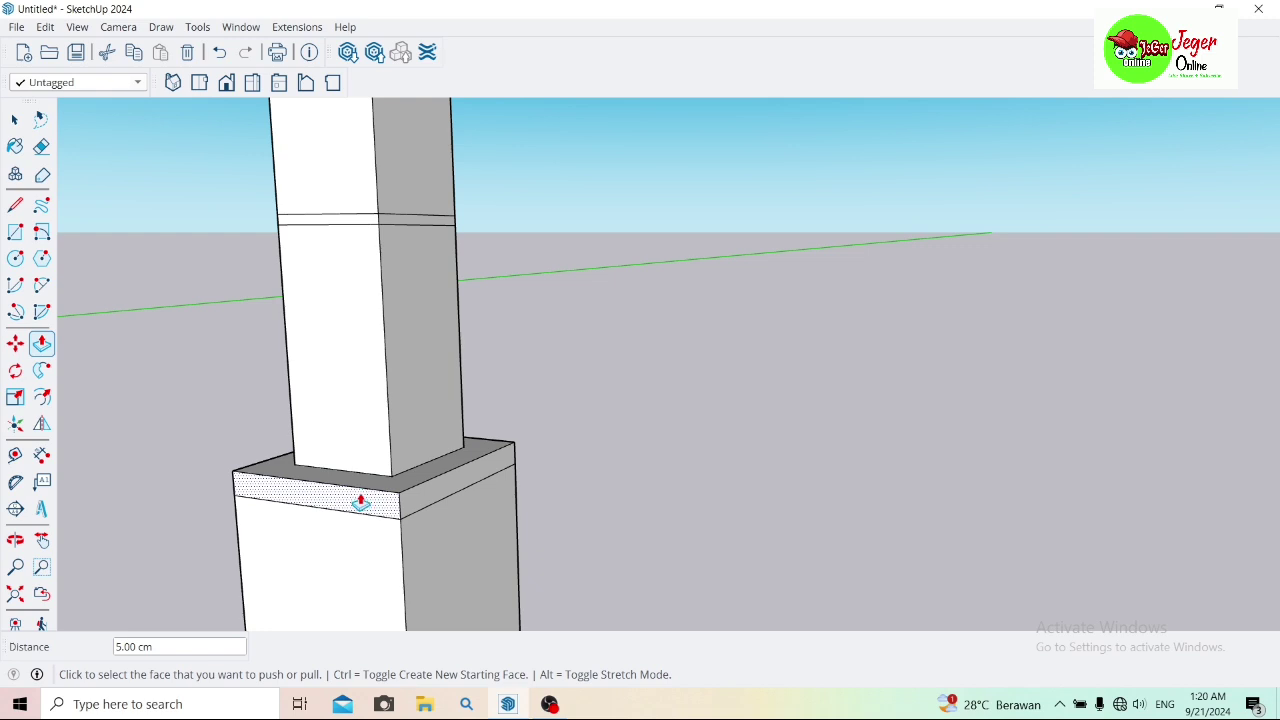
Step: Extend each side face of the slab out 5 cm to overhang the box
left_click(360, 502)
type("5")
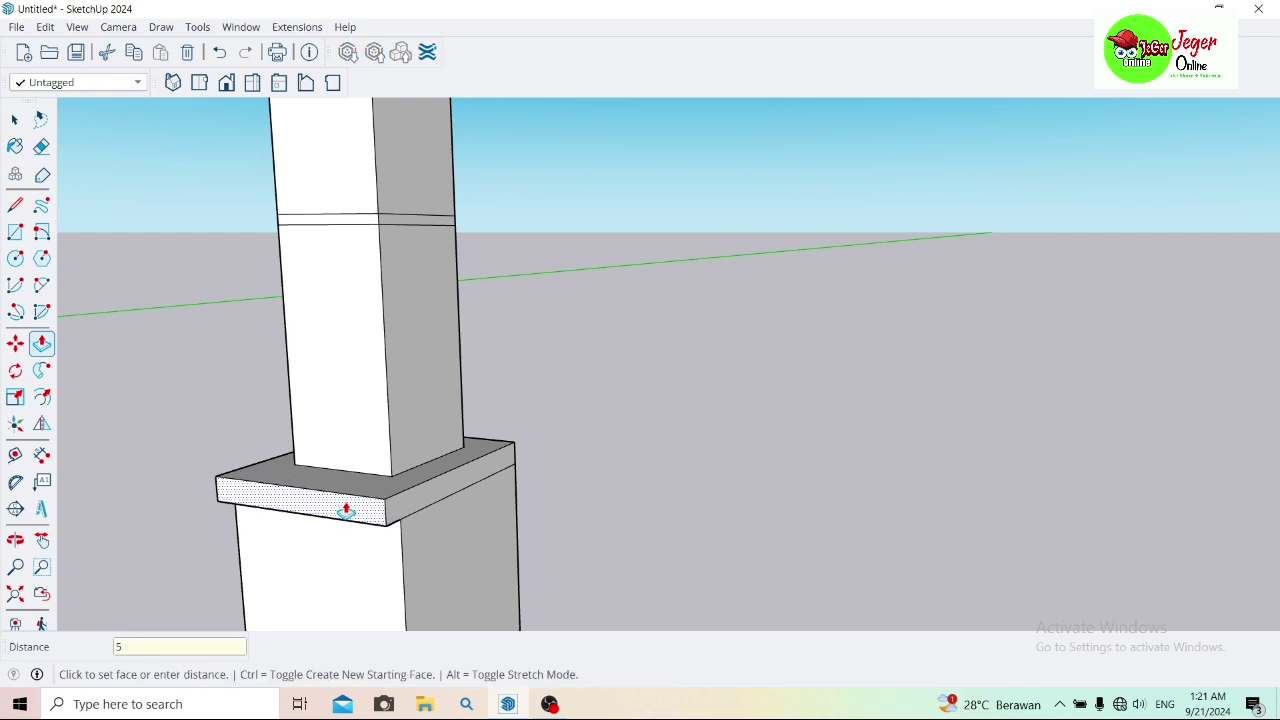
key("Return")
left_click(400, 511)
left_click(410, 505)
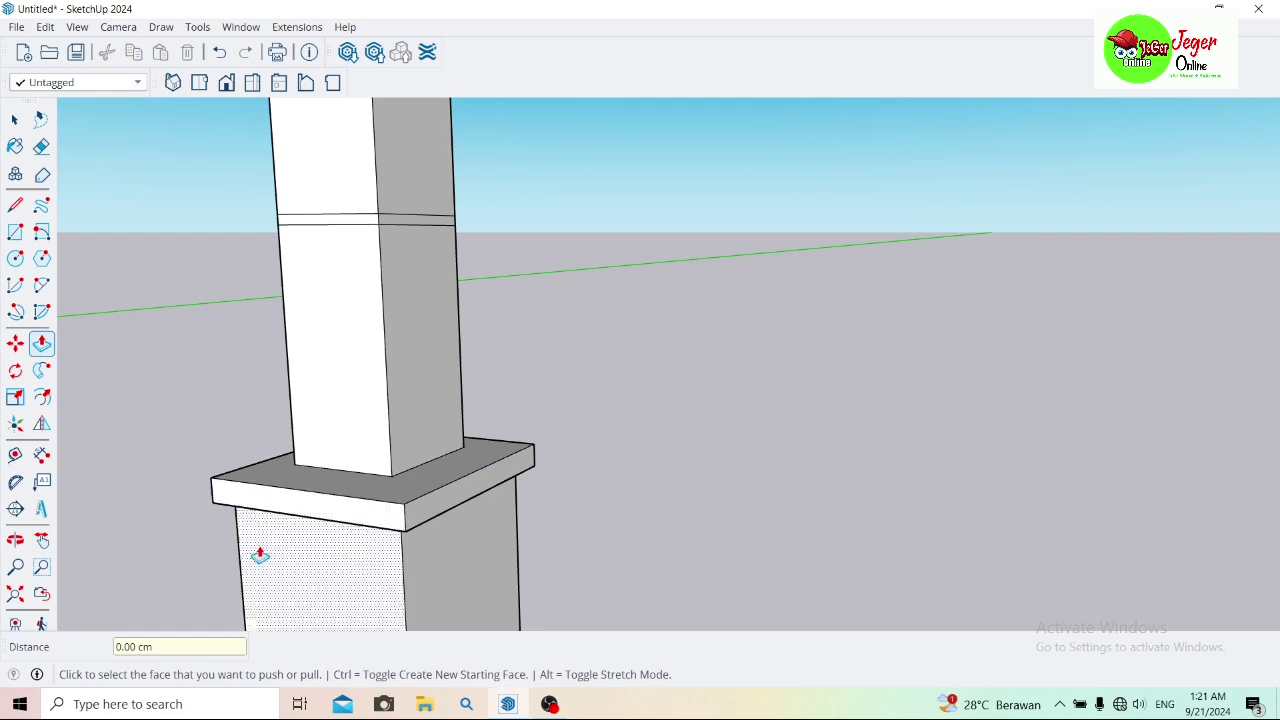
left_click(16, 541)
left_click_drag(457, 434, 72, 331)
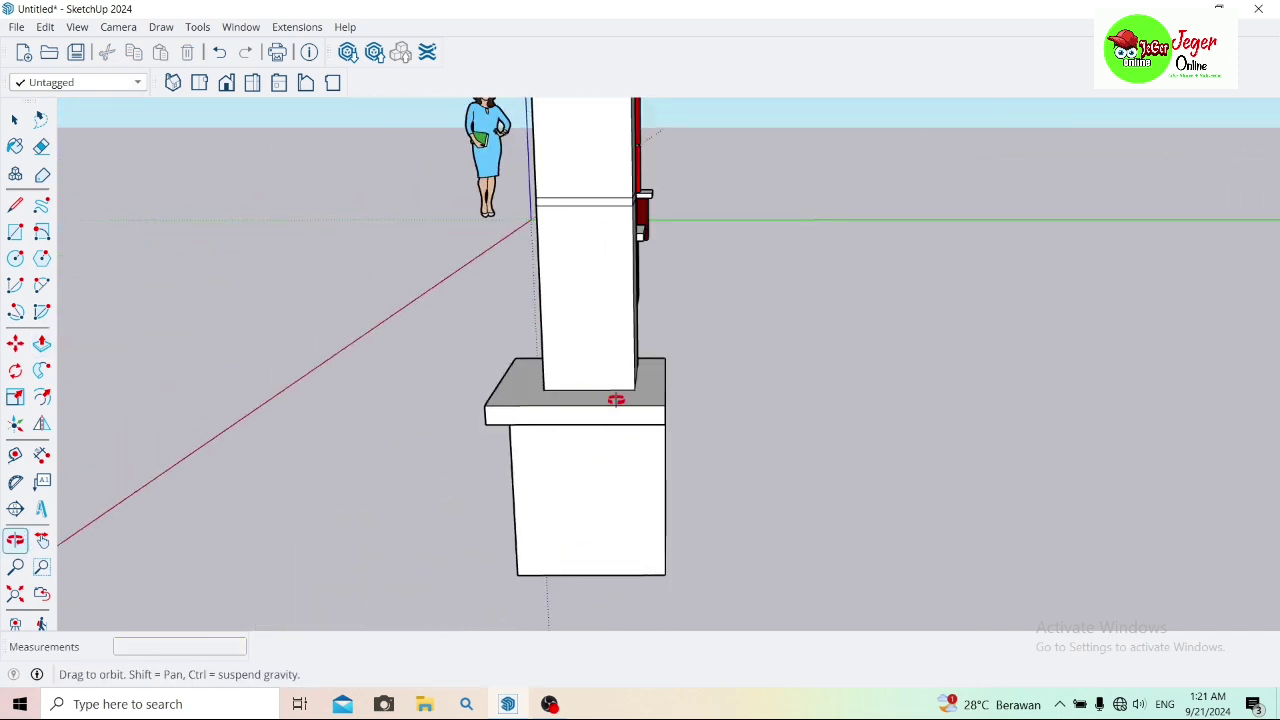
left_click(41, 343)
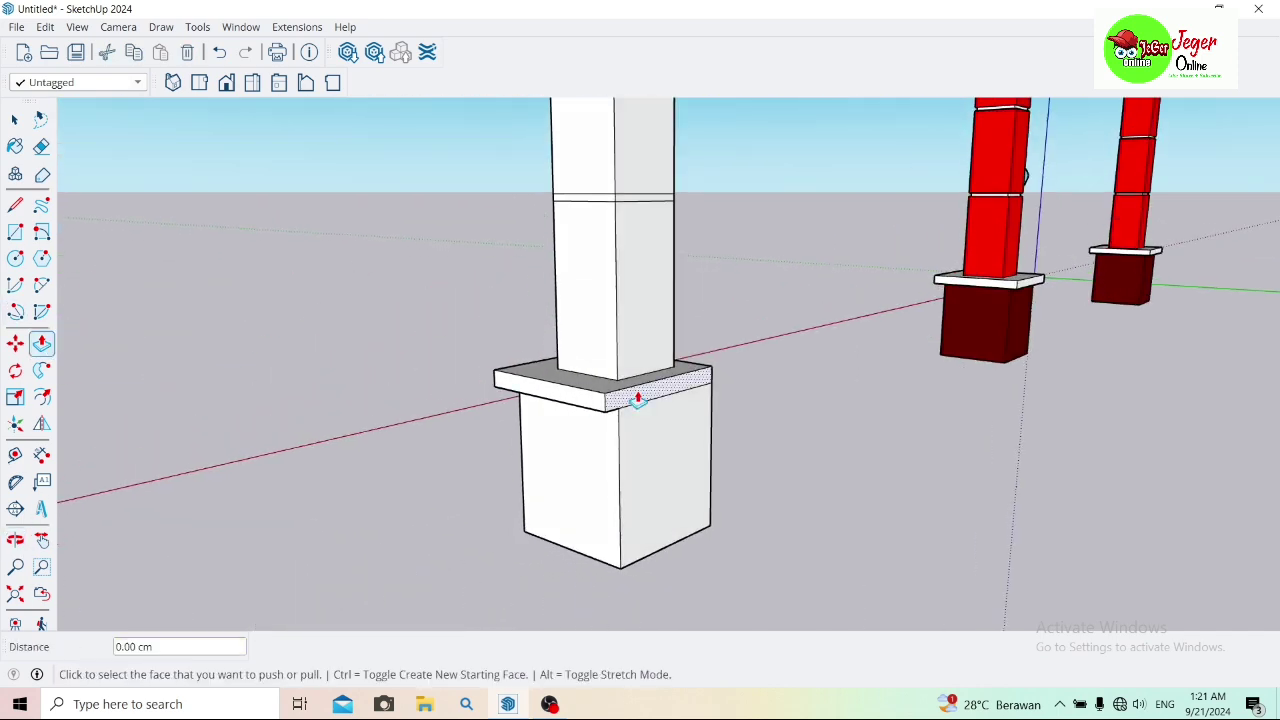
double_click(637, 396)
left_click(15, 540)
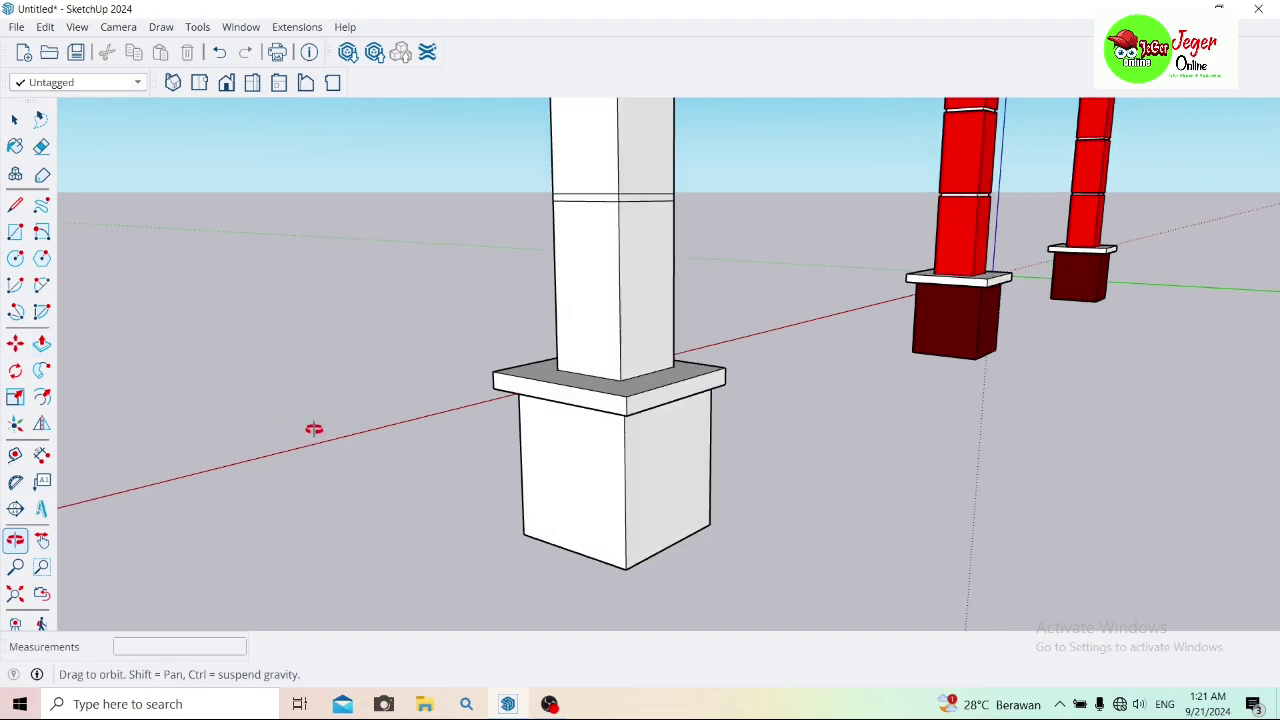
mouse_move(314, 428)
left_mouse_down()
mouse_move(737, 470)
mouse_move(903, 451)
mouse_move(73, 394)
left_mouse_up()
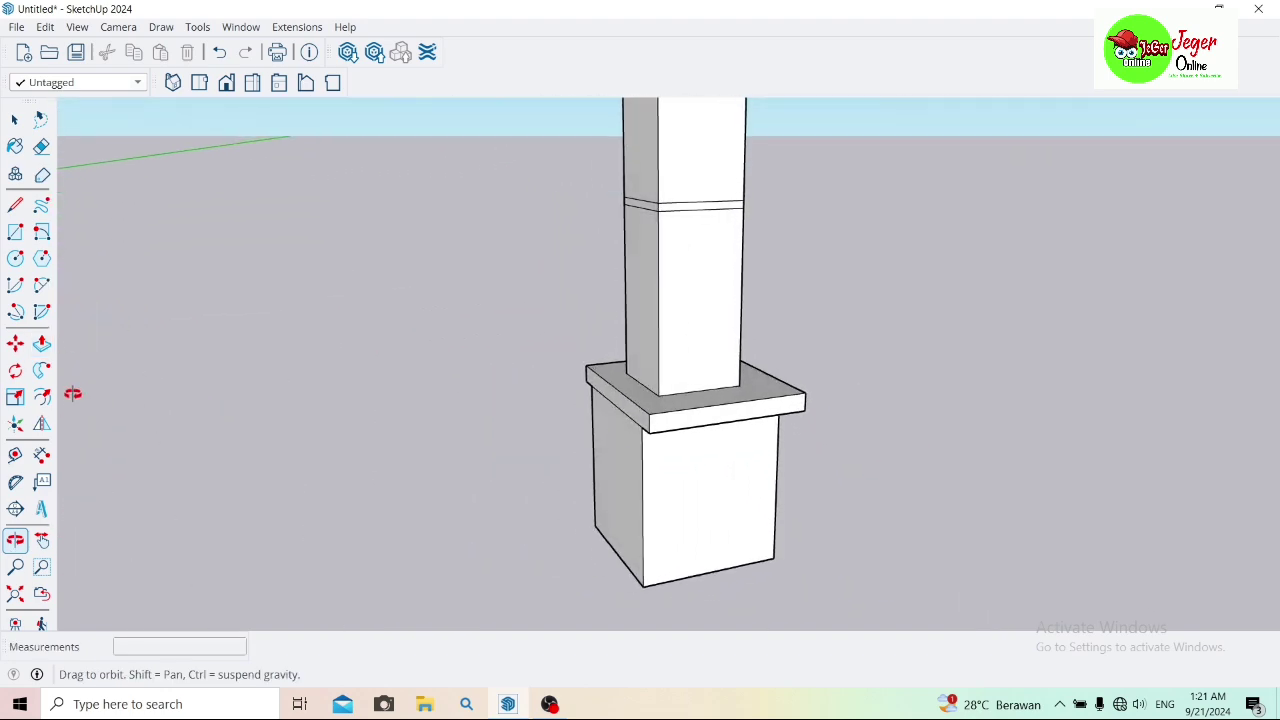
left_click(41, 343)
double_click(616, 412)
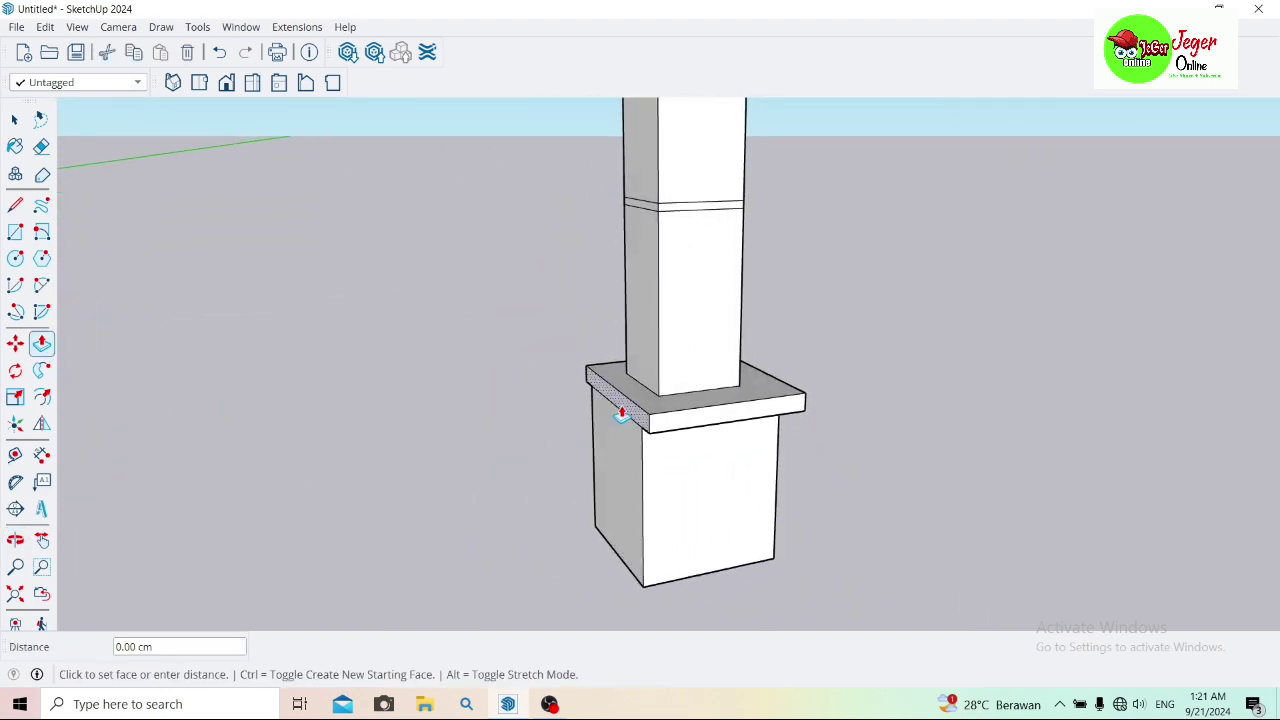
left_click(41, 540)
Step: Recess the front and left faces of the joint band 1 cm into a groove
mouse_move(314, 414)
left_mouse_down()
mouse_move(354, 506)
mouse_move(378, 400)
left_mouse_up()
scroll(449, 251, "down", 3)
scroll(471, 131, "down", 3)
scroll(451, 157, "up", 2)
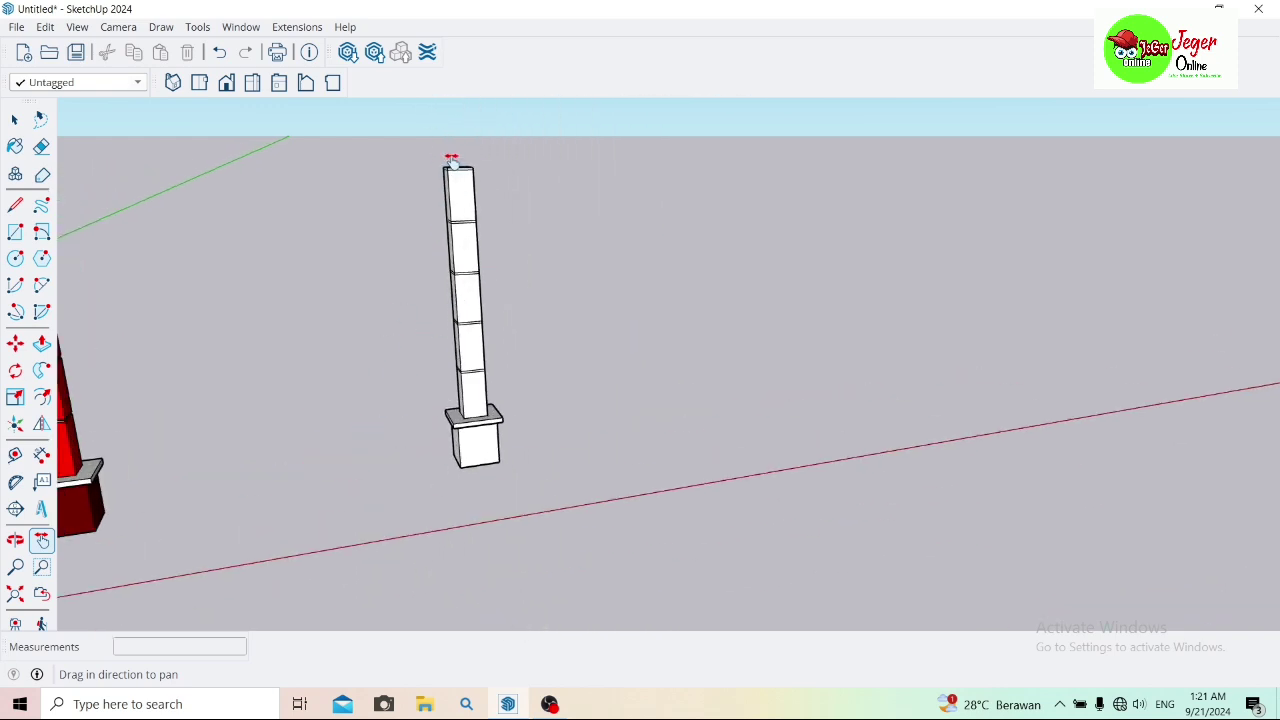
scroll(453, 205, "up", 3)
scroll(453, 185, "up", 2)
scroll(453, 185, "up", 2)
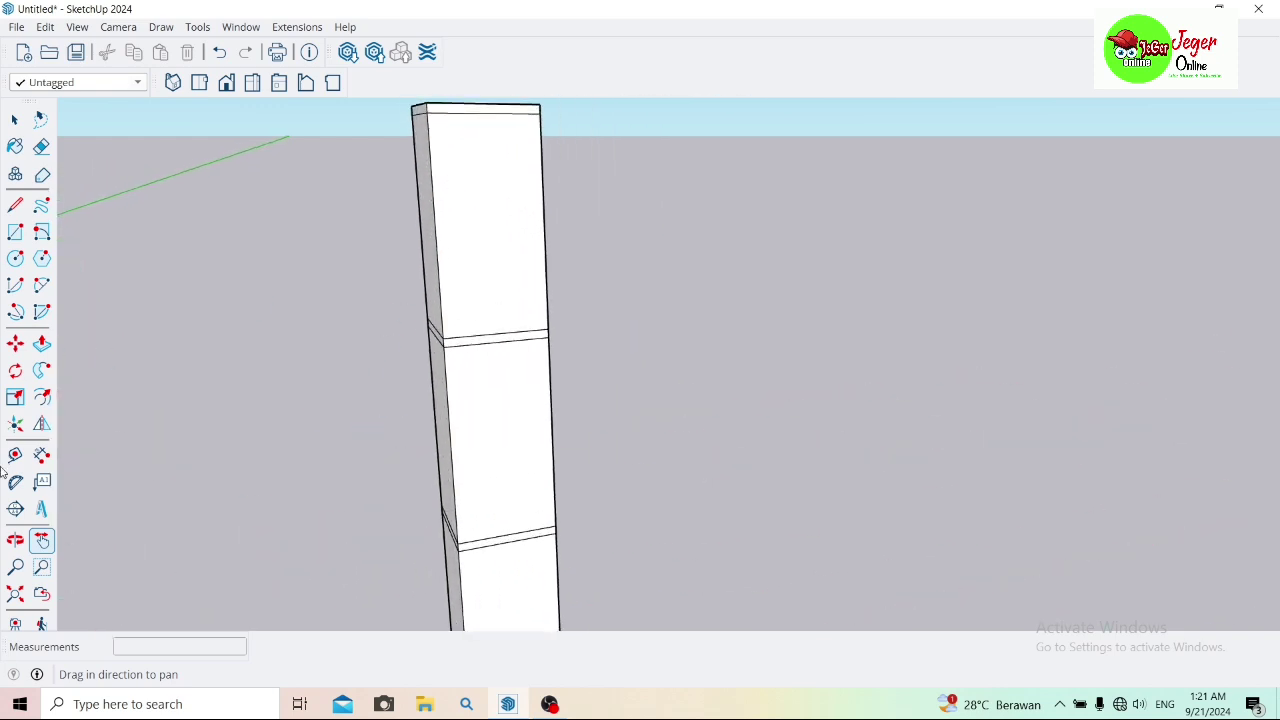
left_click(15, 540)
left_click_drag(99, 452, 311, 400)
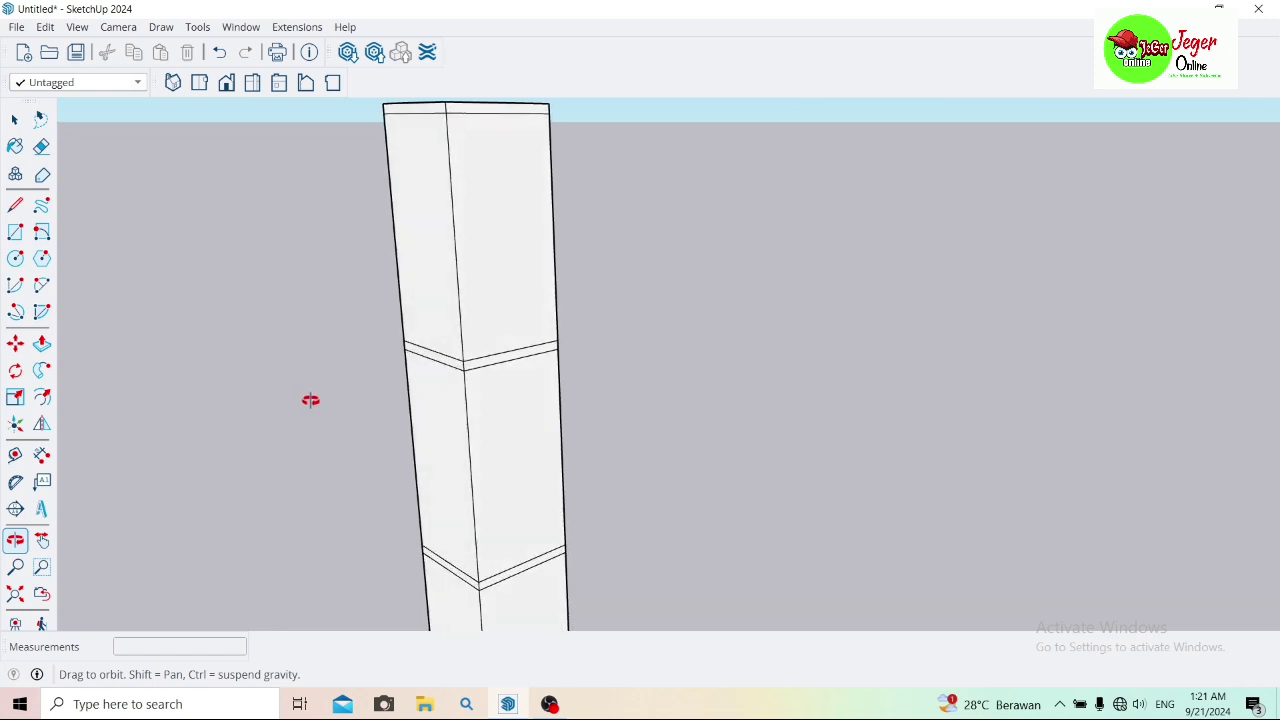
left_click(41, 345)
scroll(500, 343, "up", 2)
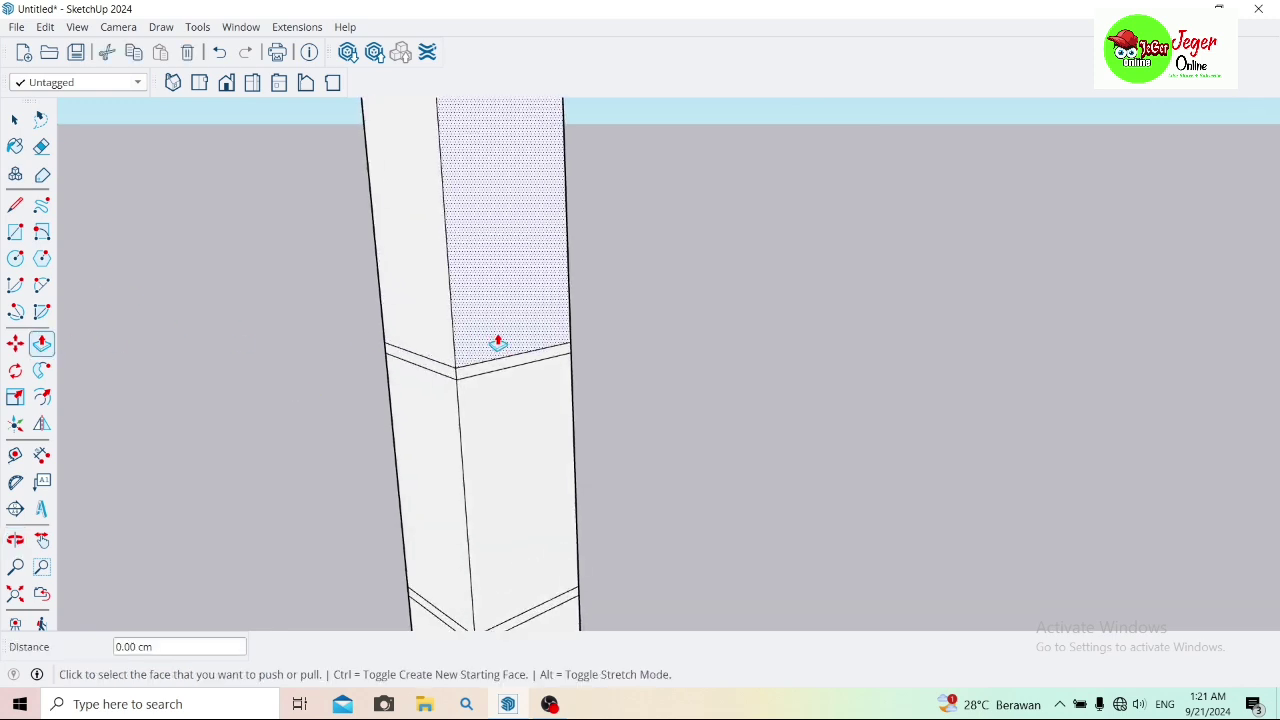
scroll(508, 395, "up", 2)
left_click(502, 395)
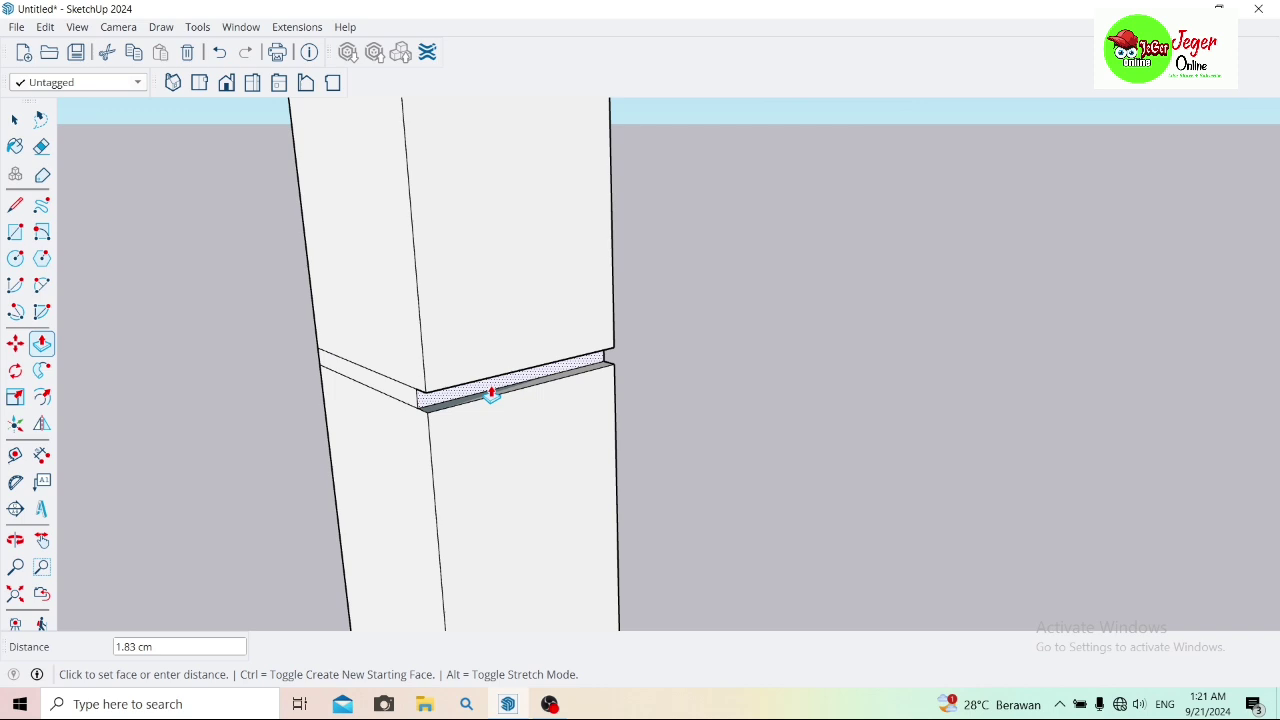
key("Return")
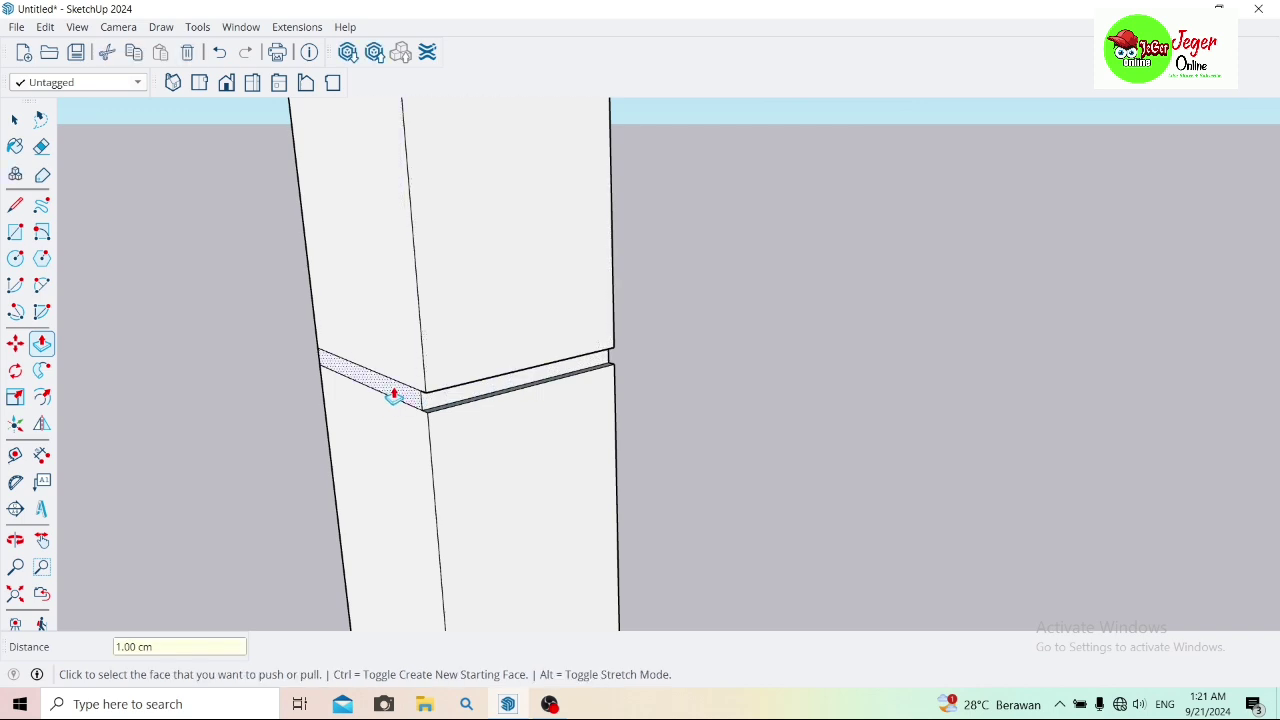
double_click(393, 395)
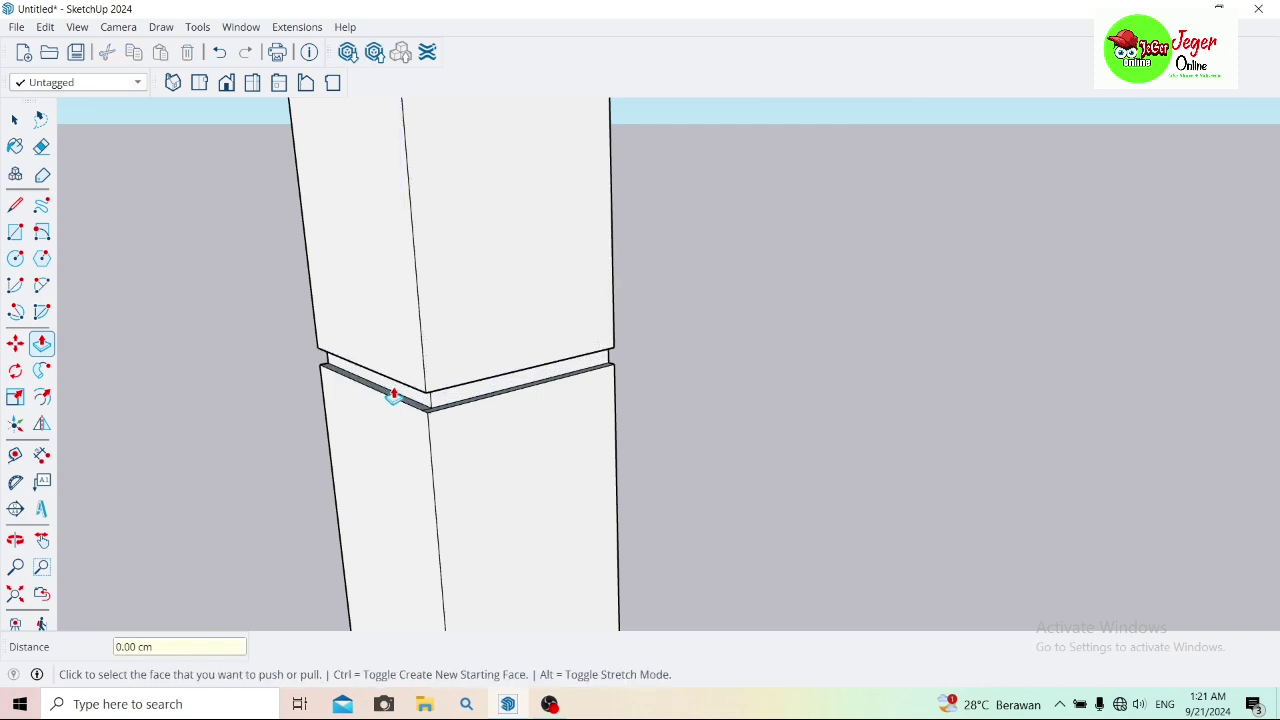
Step: Recess the joint band's right-side face into the same groove
left_click(15, 540)
mouse_move(434, 369)
left_mouse_down()
mouse_move(734, 331)
mouse_move(323, 371)
mouse_move(751, 317)
mouse_move(357, 336)
left_mouse_up()
left_click(41, 343)
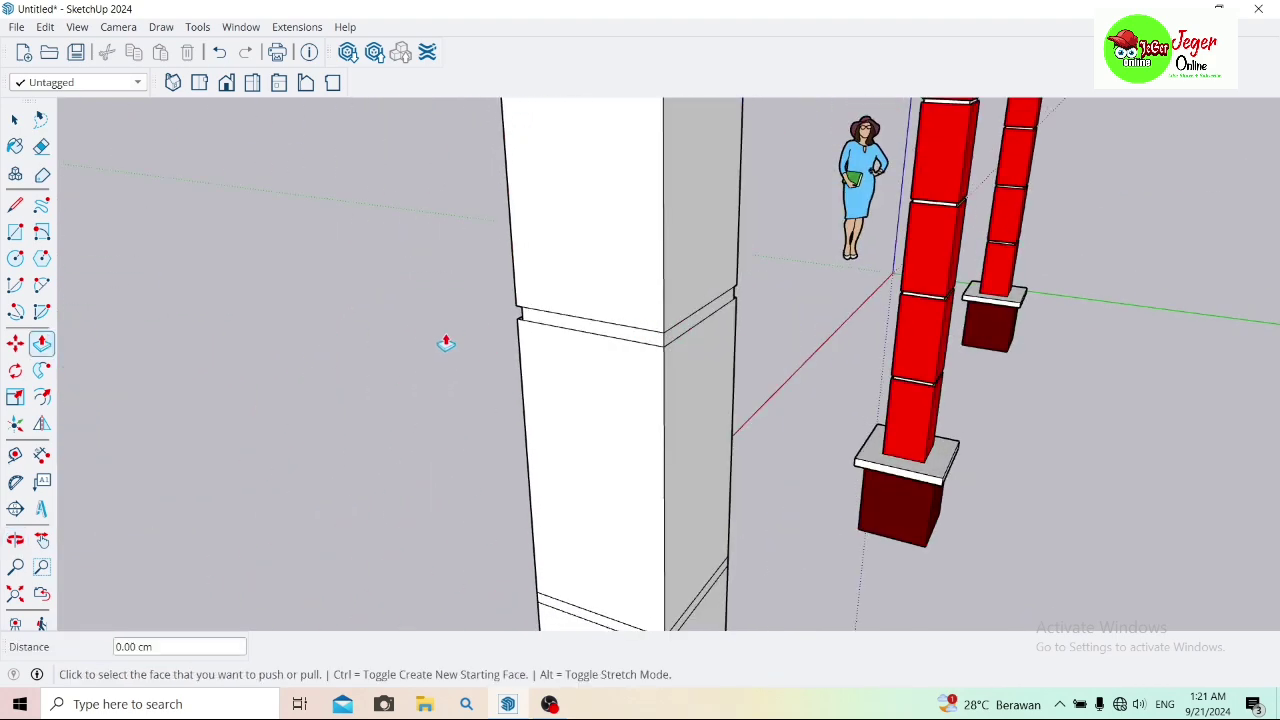
left_click(709, 320)
left_click(648, 335)
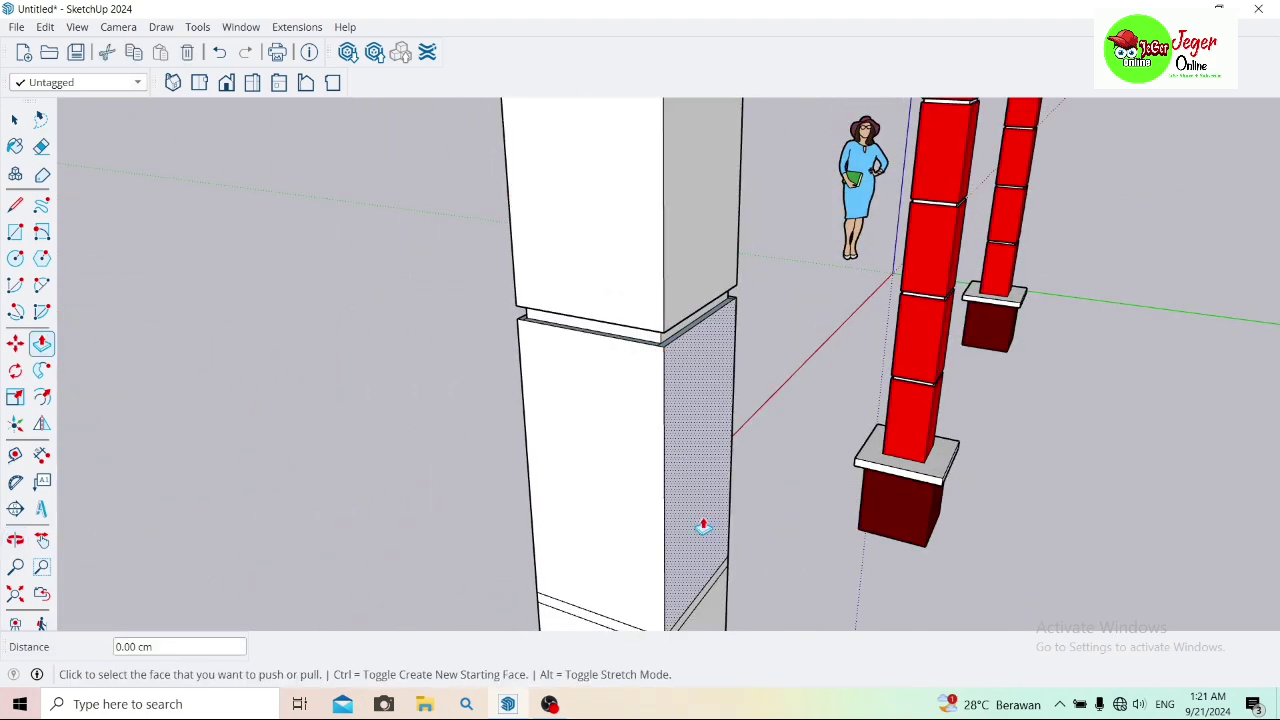
Step: At the next joint up, undo the outward pull and push the band face inward
left_click(41, 540)
left_click_drag(360, 290, 337, 200)
left_click(41, 345)
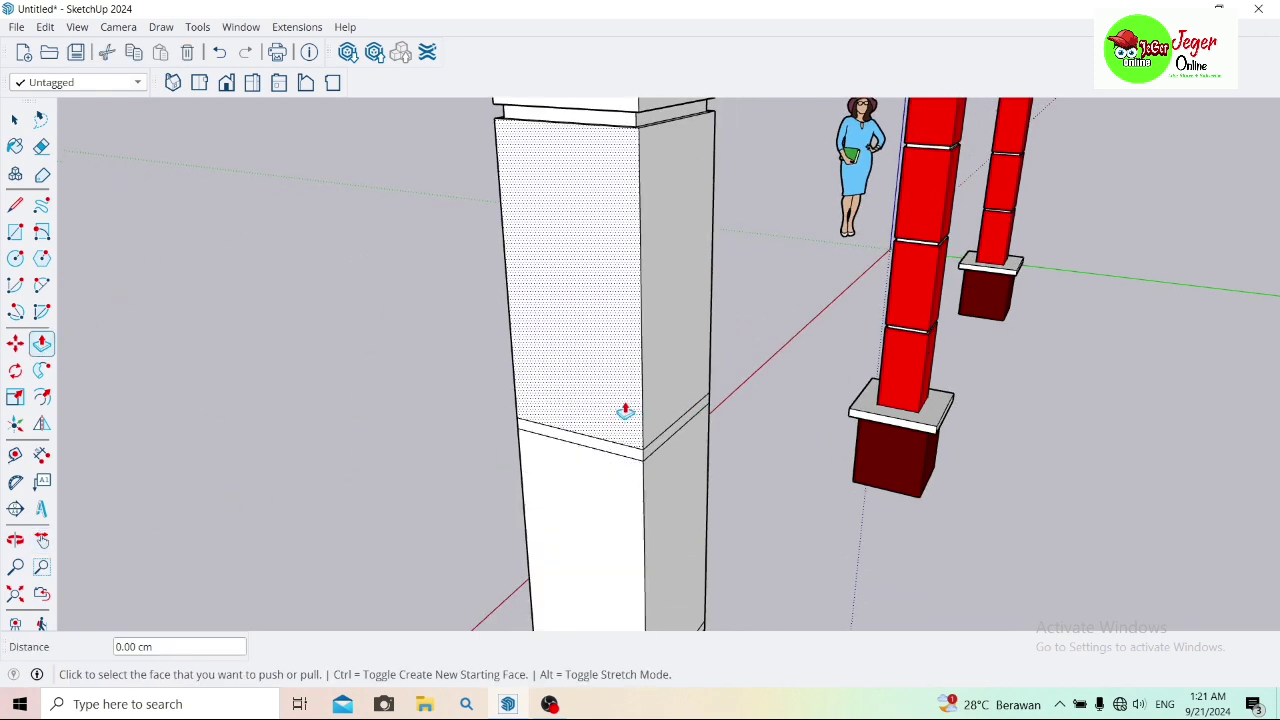
scroll(650, 430, "up", 3)
left_click(614, 481)
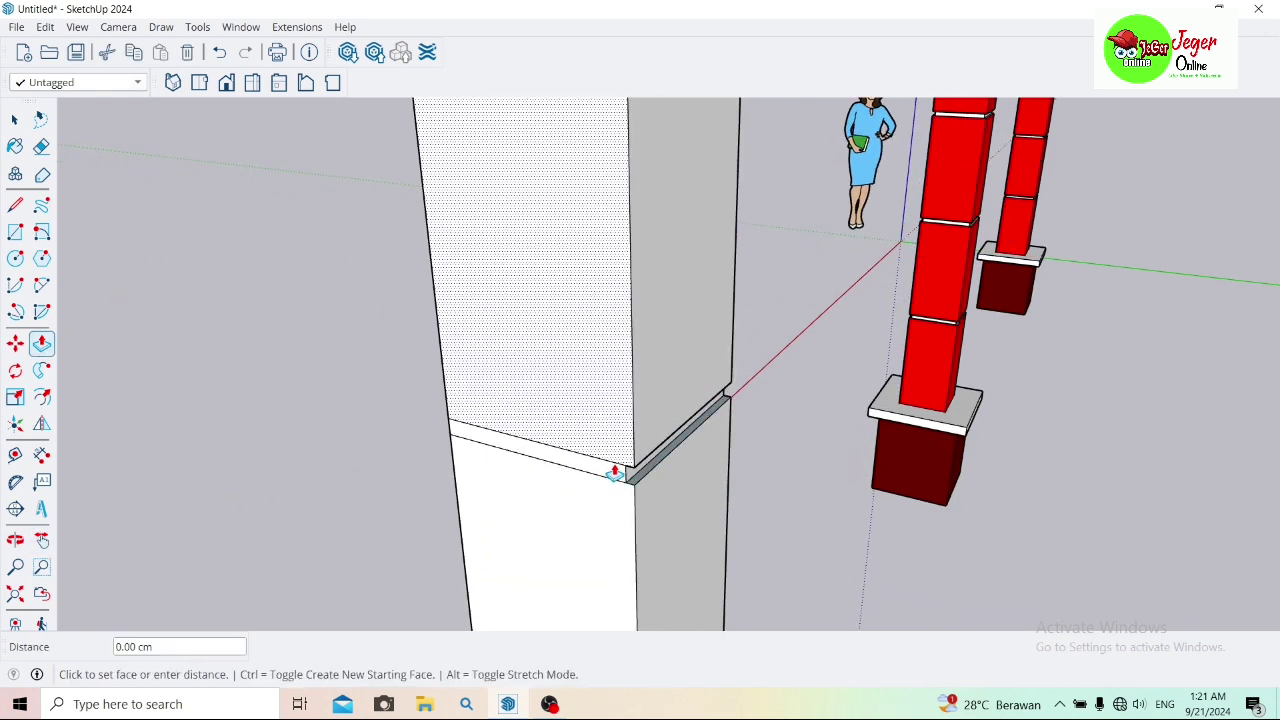
left_click(614, 471)
left_click(225, 55)
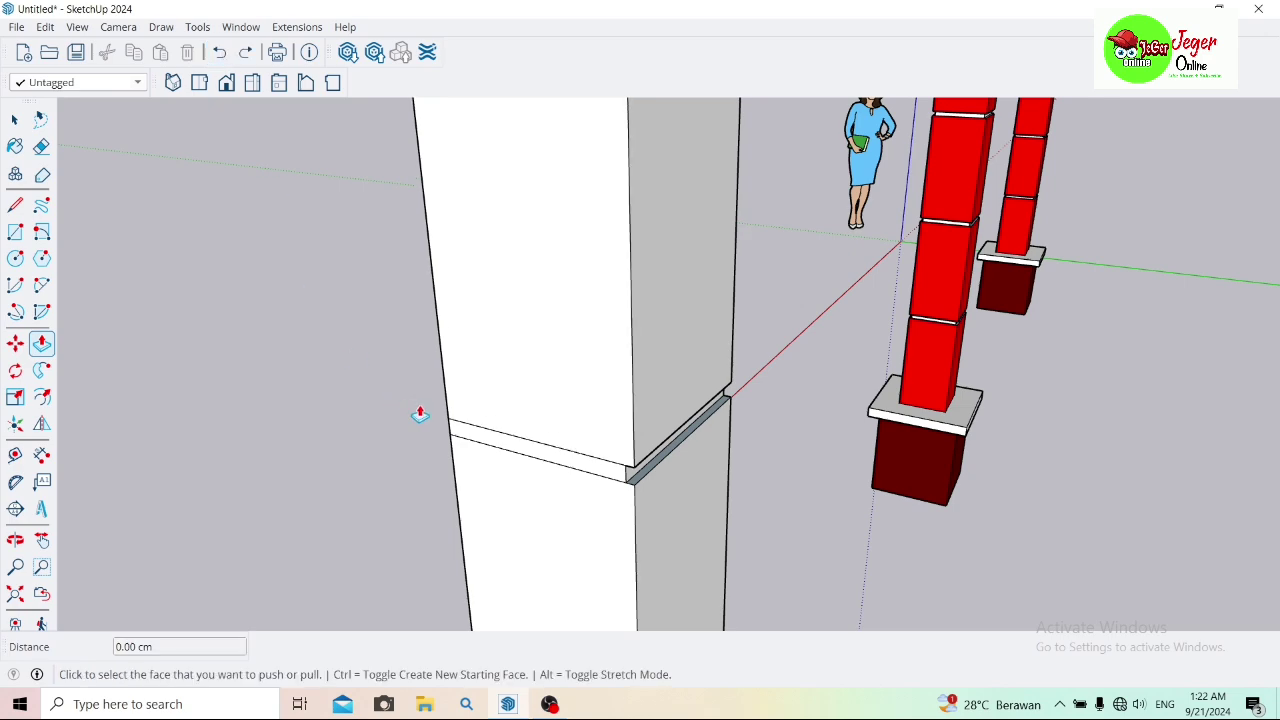
left_click(543, 457)
left_click(543, 460)
Step: Push/Pull the joint band on the column's far side deeper into a groove
left_click(10, 541)
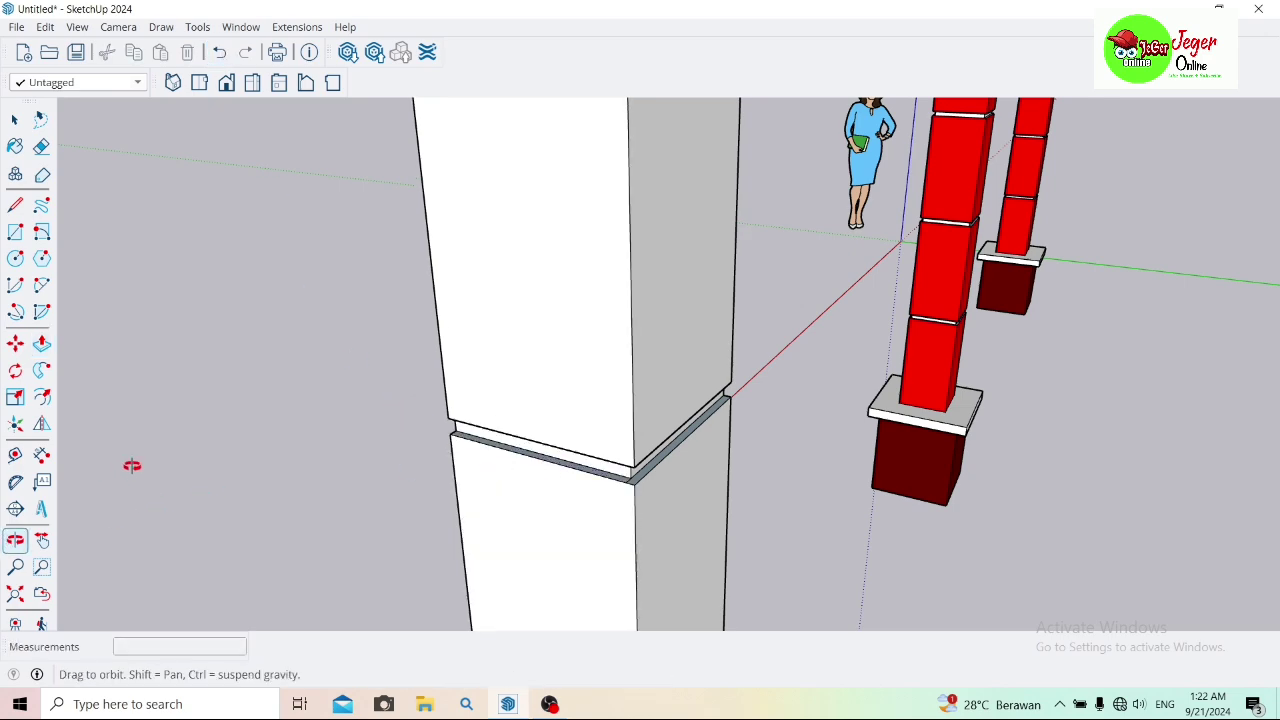
mouse_move(131, 466)
left_mouse_down()
mouse_move(591, 437)
mouse_move(897, 391)
mouse_move(473, 403)
left_mouse_up()
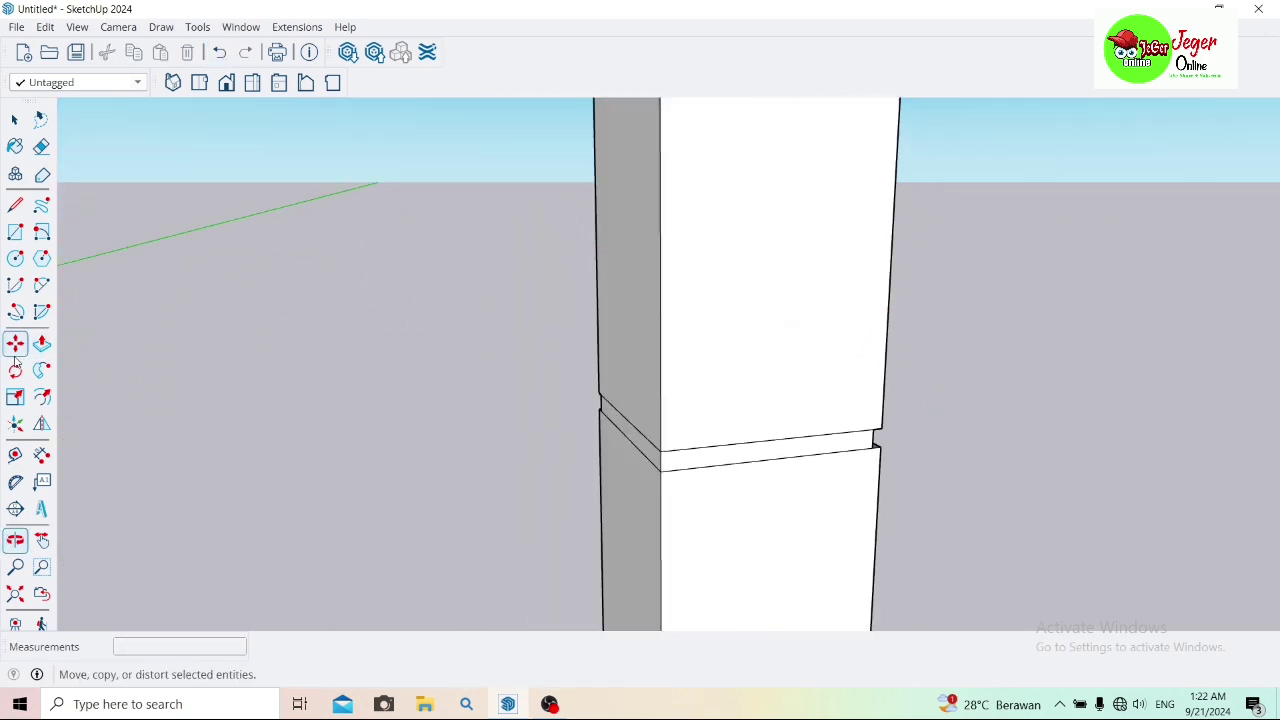
left_click(41, 343)
left_click(669, 474)
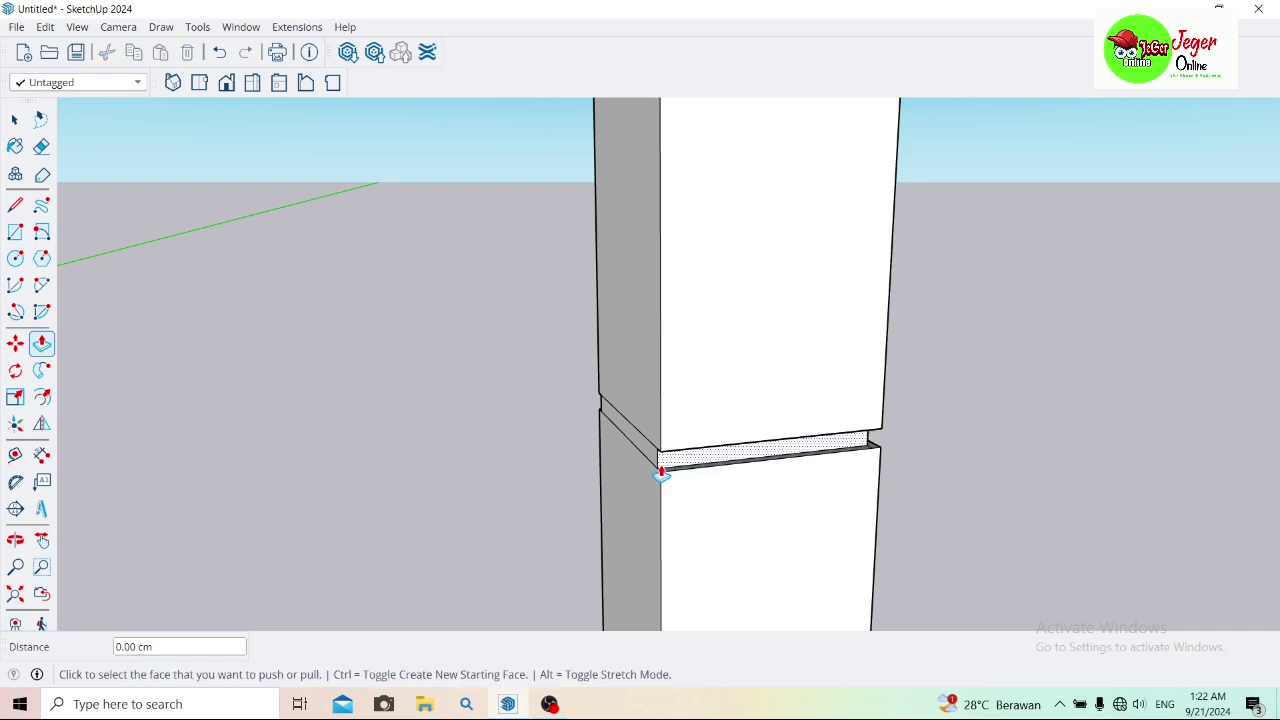
left_click(657, 458)
Step: Recess the upper and narrow joint bands into grooves matching the others
left_click(41, 540)
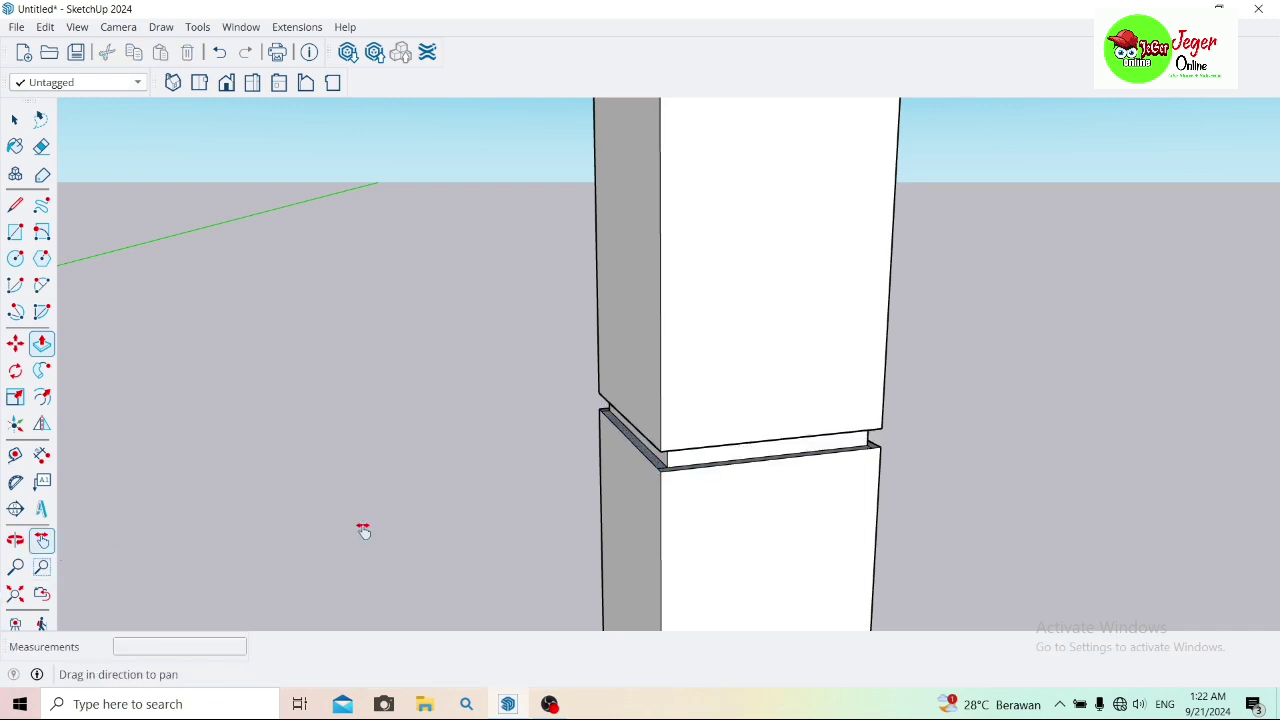
mouse_move(363, 526)
left_mouse_down()
mouse_move(346, 169)
mouse_move(405, 168)
mouse_move(403, 137)
left_mouse_up()
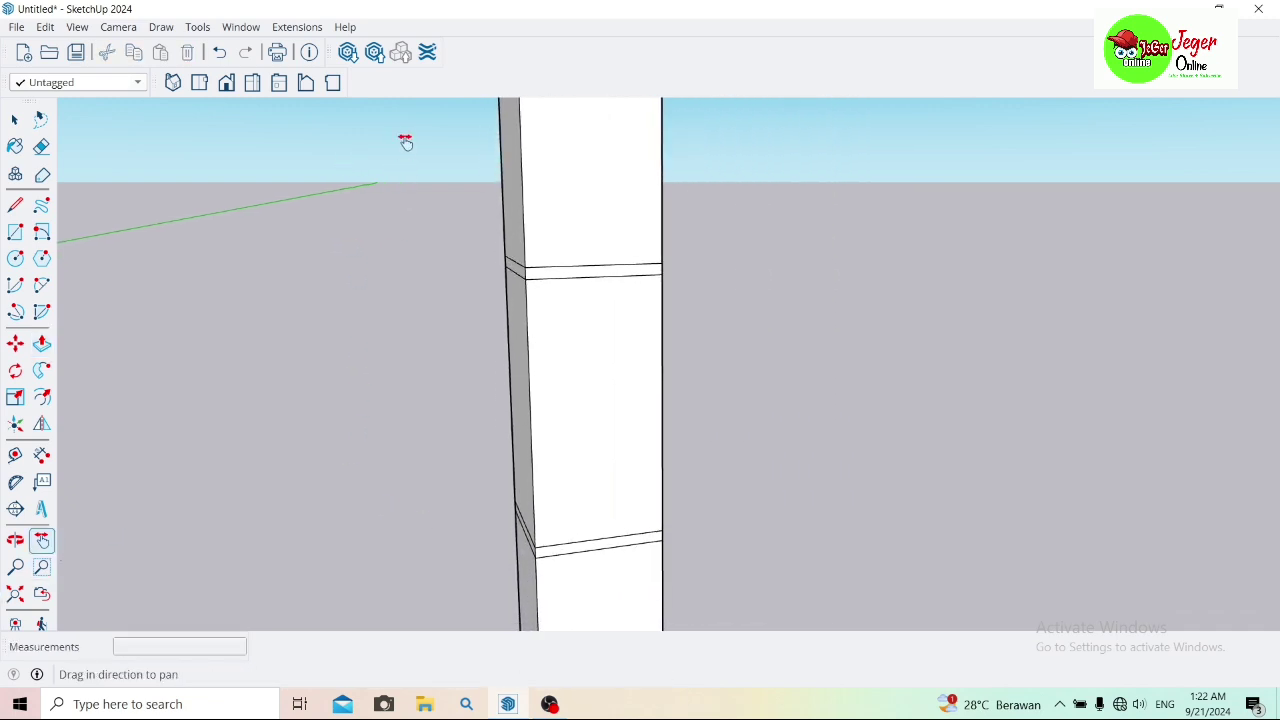
left_click(41, 343)
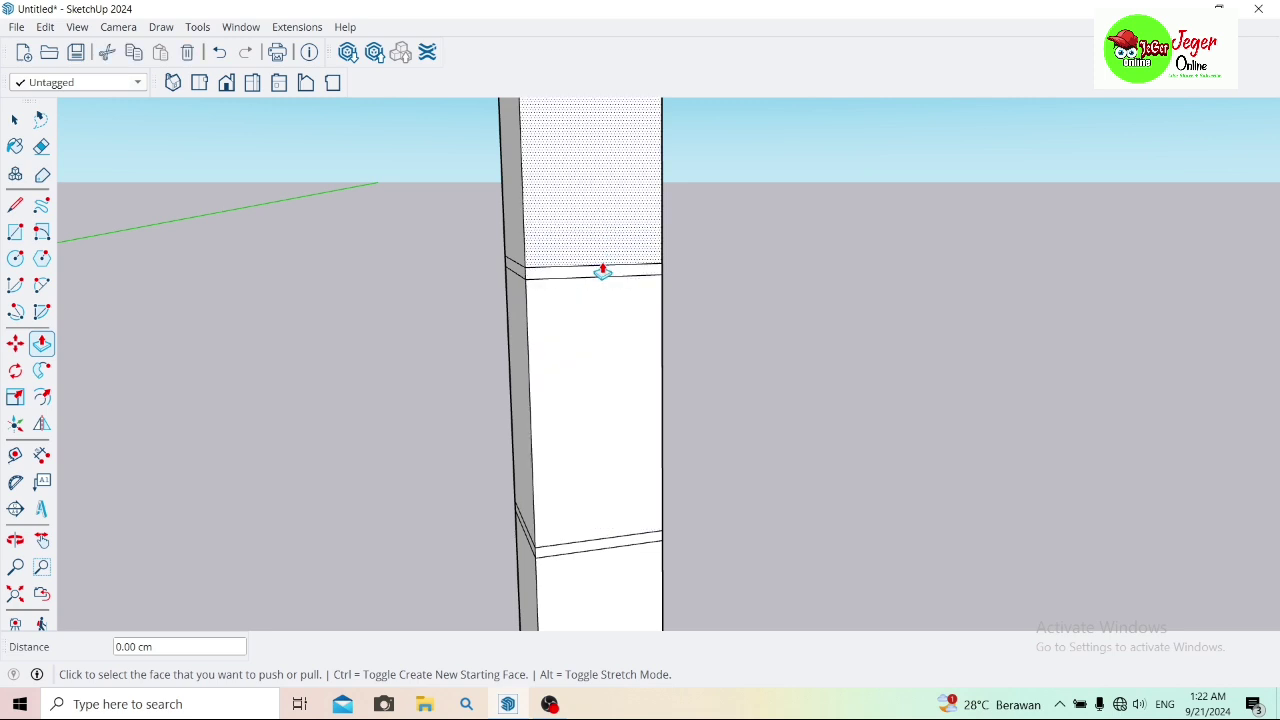
left_click(600, 273)
left_click(509, 273)
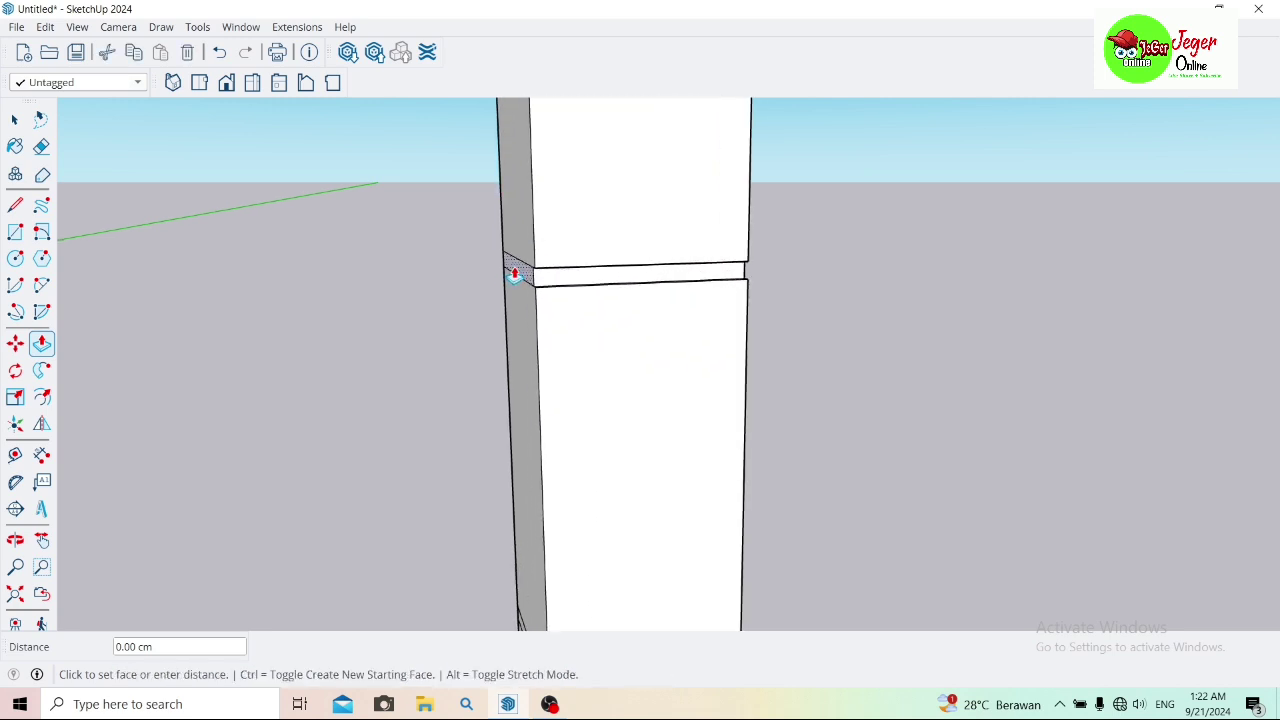
scroll(520, 540, "down", 3)
scroll(555, 457, "up", 3)
left_click(555, 457)
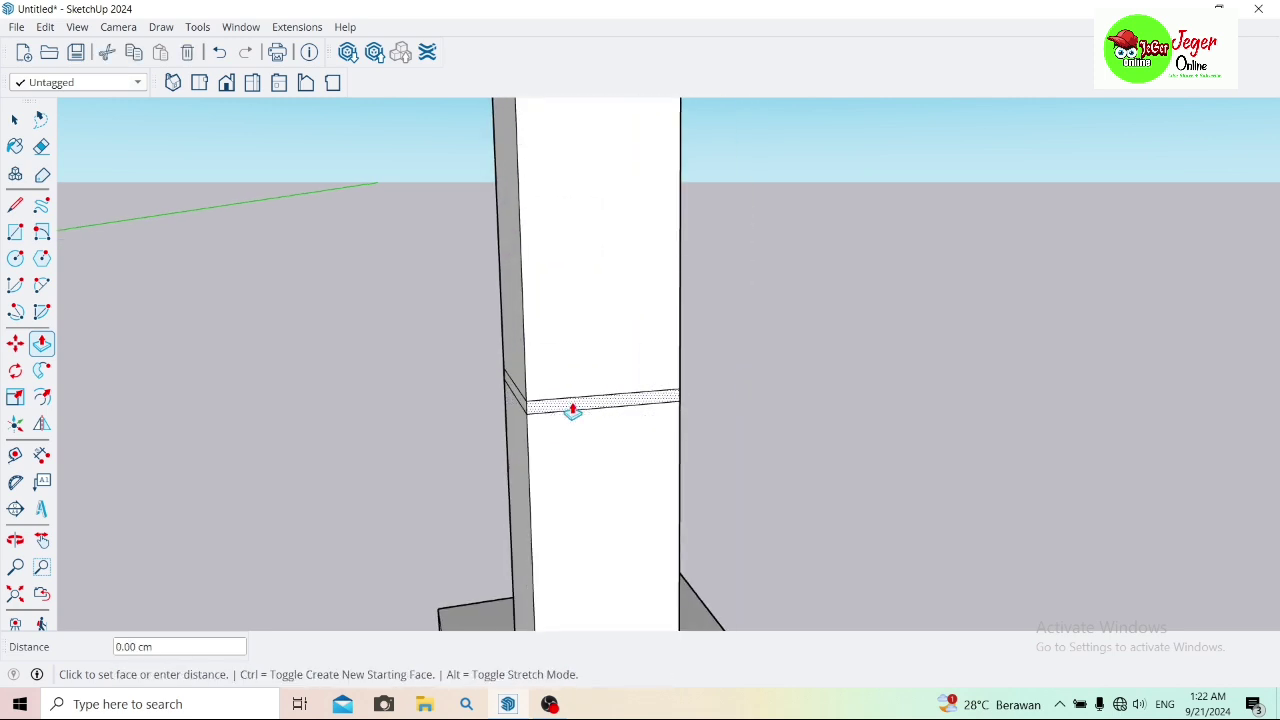
left_click(523, 406)
scroll(522, 408, "up", 2)
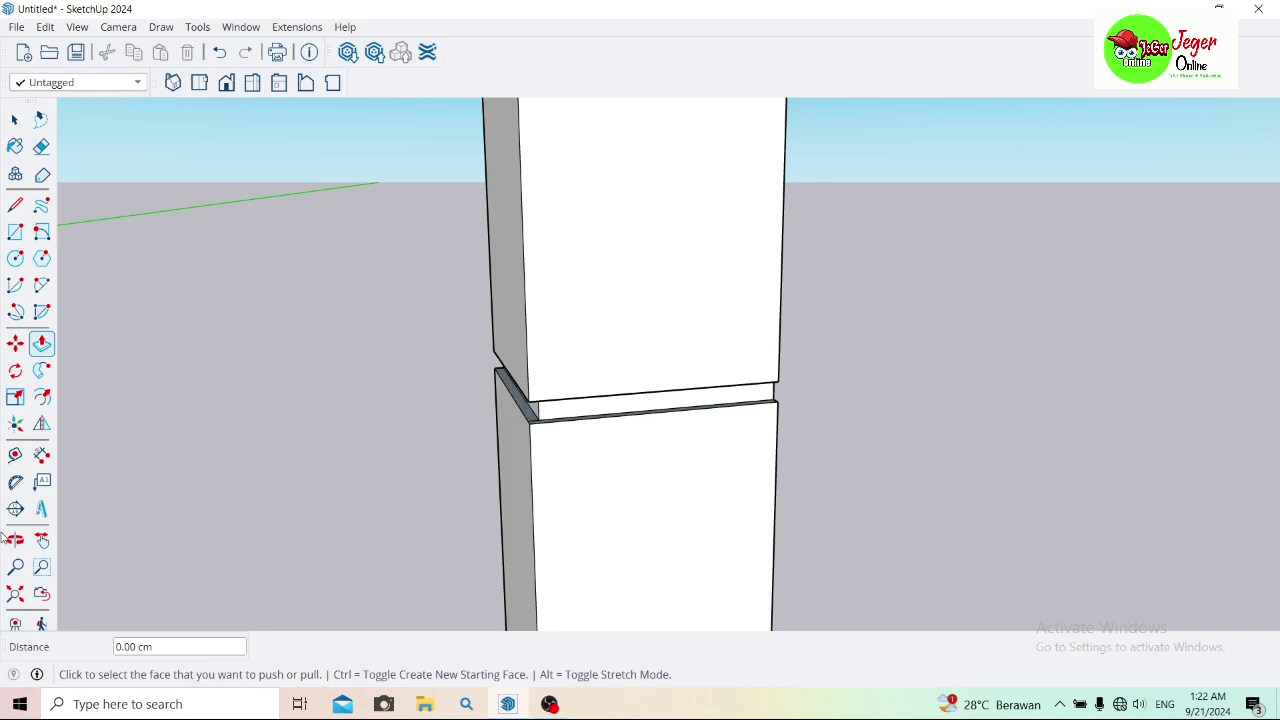
Step: Orbit out to review the grooved column alongside the red columns
left_click(15, 540)
scroll(120, 433, "down", 5)
left_click_drag(126, 434, 375, 268)
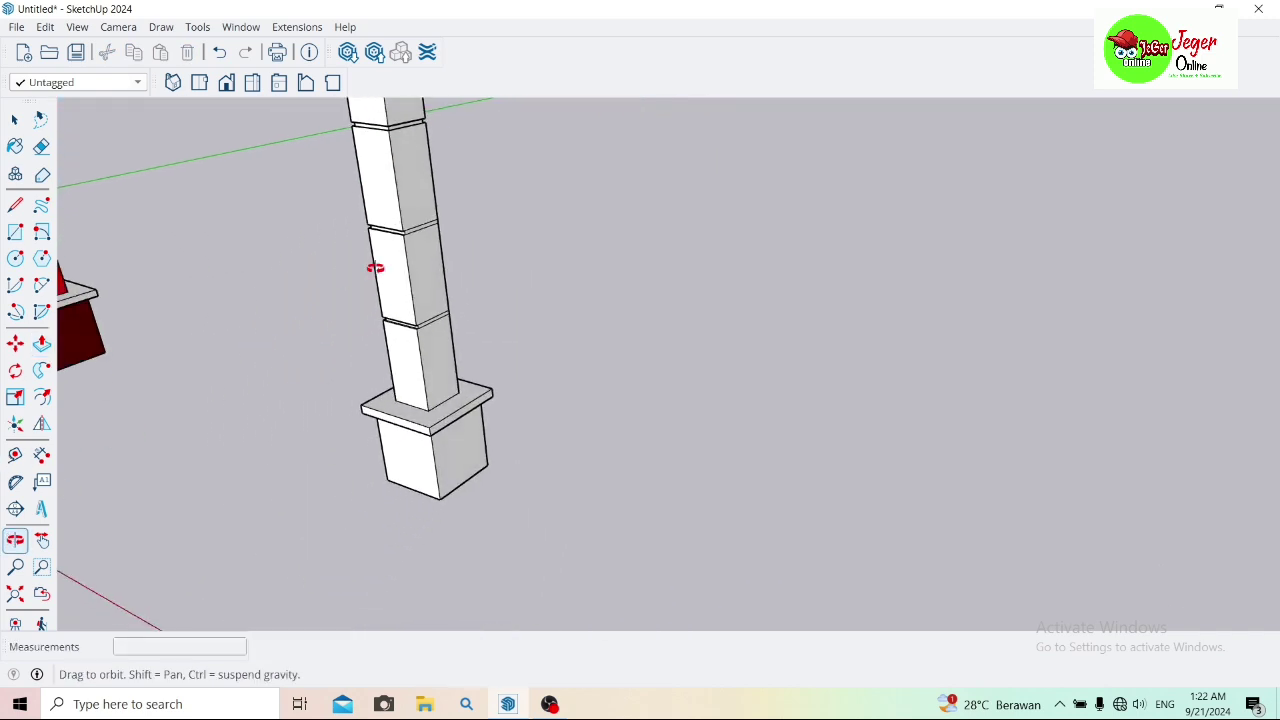
scroll(451, 234, "up", 3)
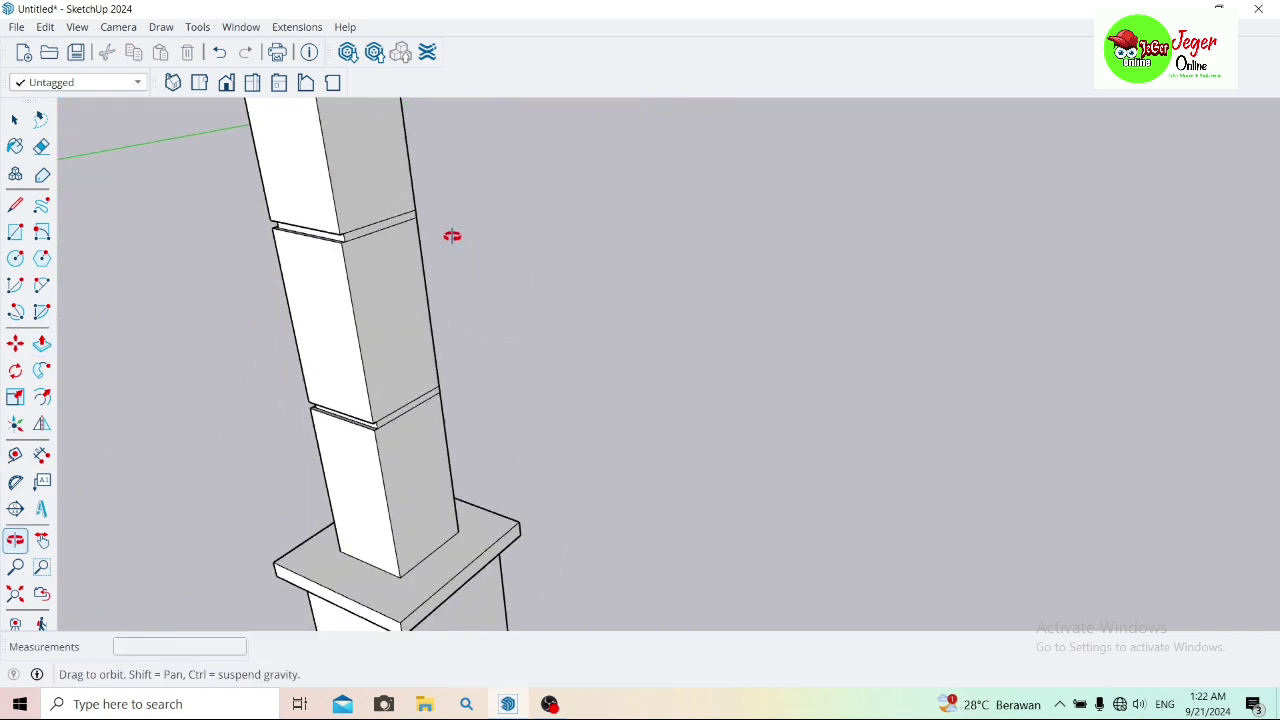
left_click(41, 343)
scroll(388, 215, "up", 2)
scroll(380, 225, "up", 1)
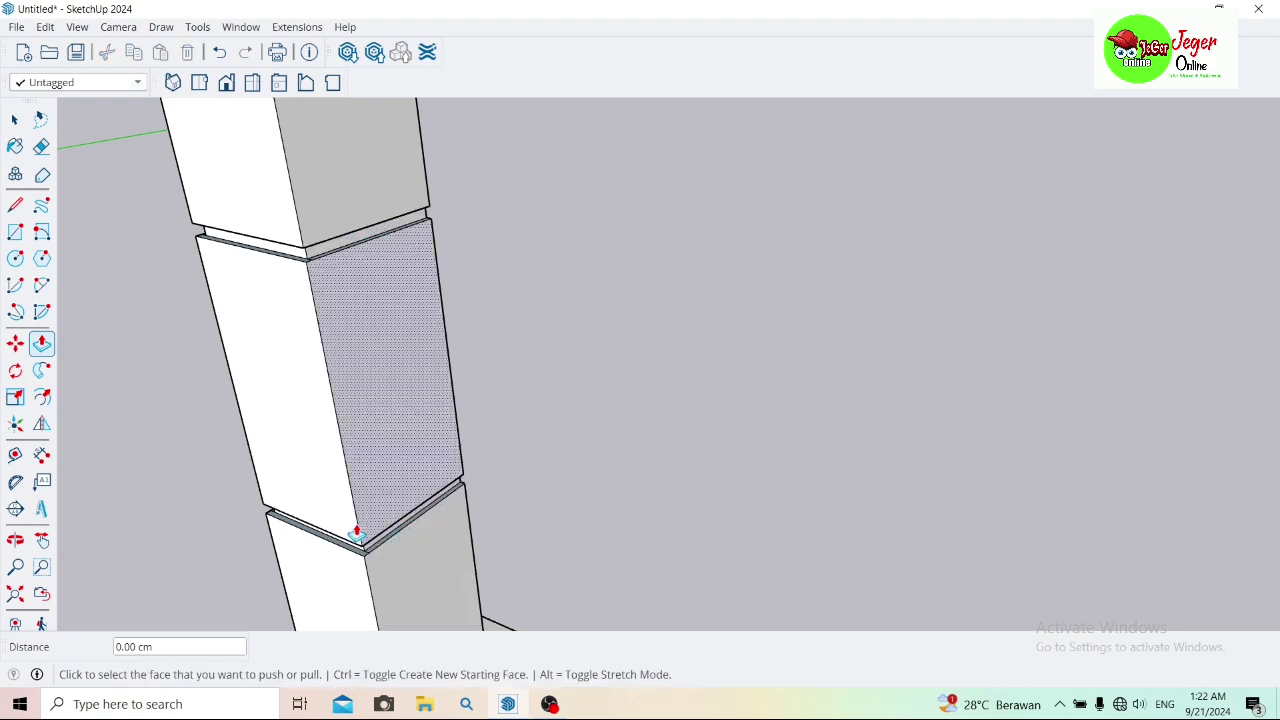
left_click(15, 540)
mouse_move(150, 390)
left_mouse_down()
mouse_move(539, 202)
mouse_move(223, 266)
mouse_move(863, 194)
mouse_move(847, 256)
mouse_move(986, 249)
mouse_move(809, 320)
left_mouse_up()
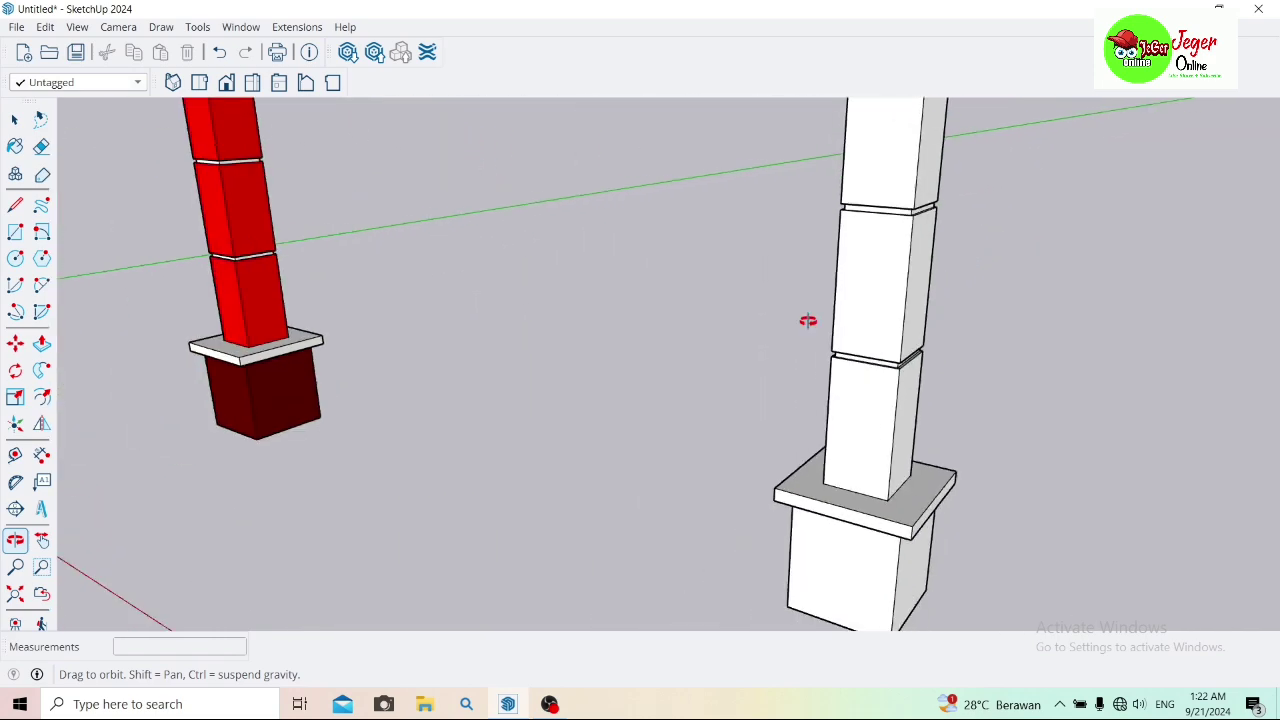
left_click(41, 540)
scroll(437, 289, "down", 3)
Step: Pick the light purple Color I02 from the materials list
scroll(503, 180, "up", 2)
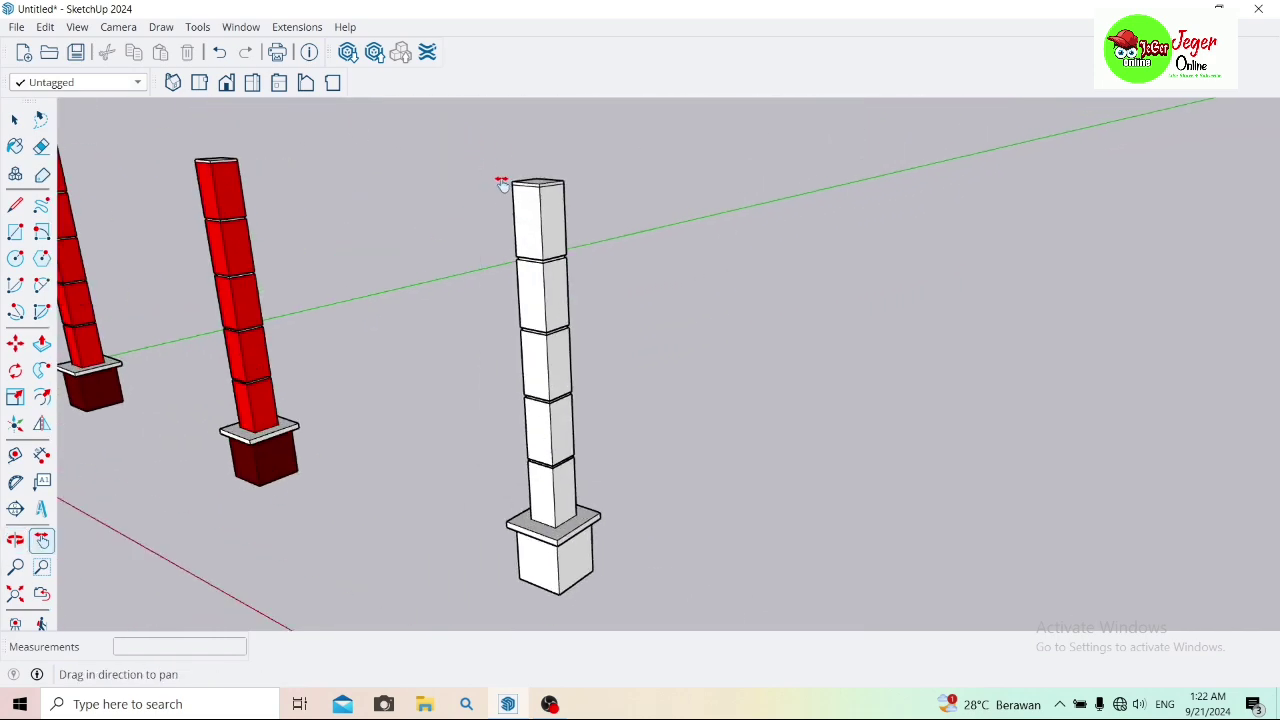
scroll(489, 223, "up", 2)
scroll(484, 190, "up", 2)
scroll(484, 190, "down", 1)
scroll(503, 206, "down", 1)
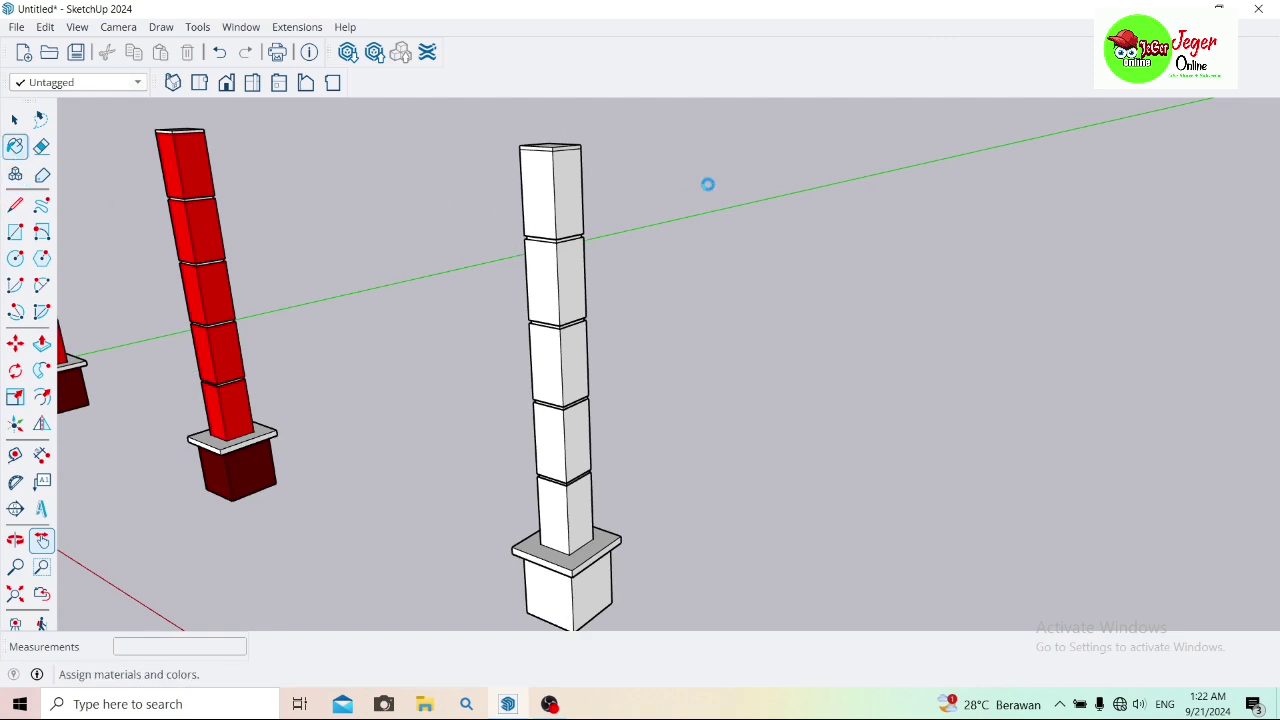
scroll(1150, 378, "down", 2)
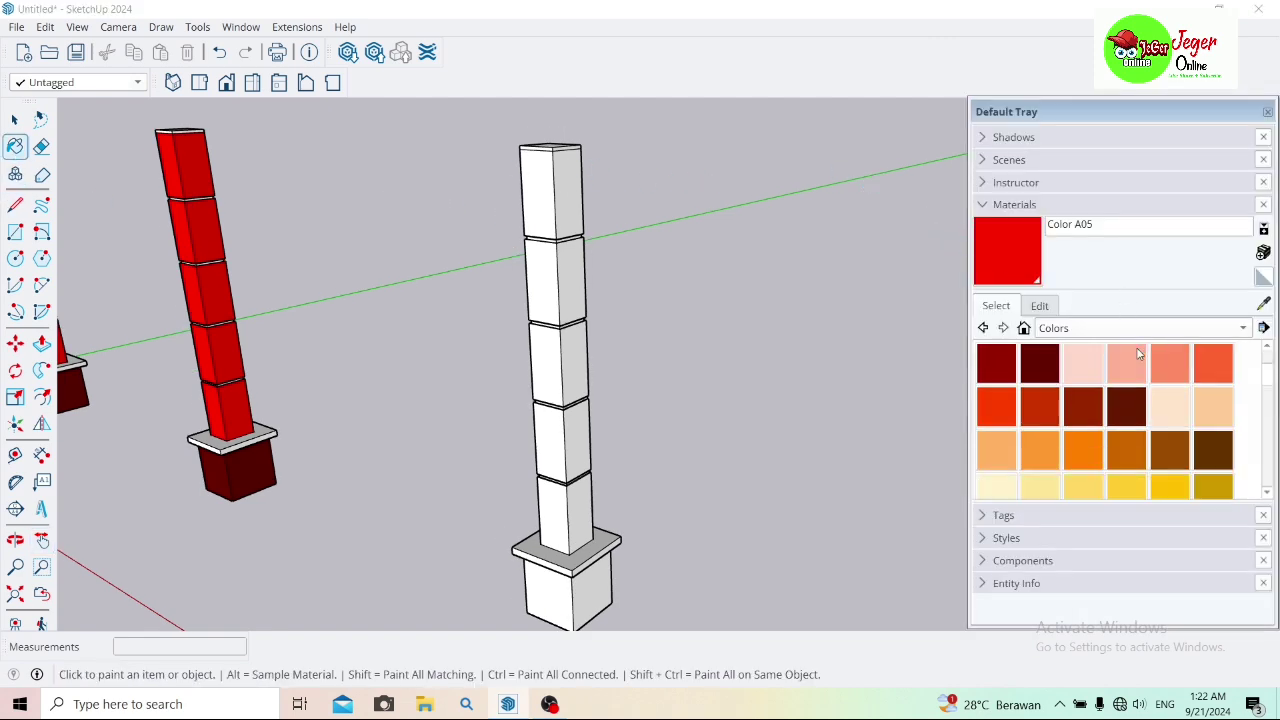
scroll(1150, 378, "down", 2)
scroll(1150, 378, "down", 2)
scroll(1150, 378, "down", 2)
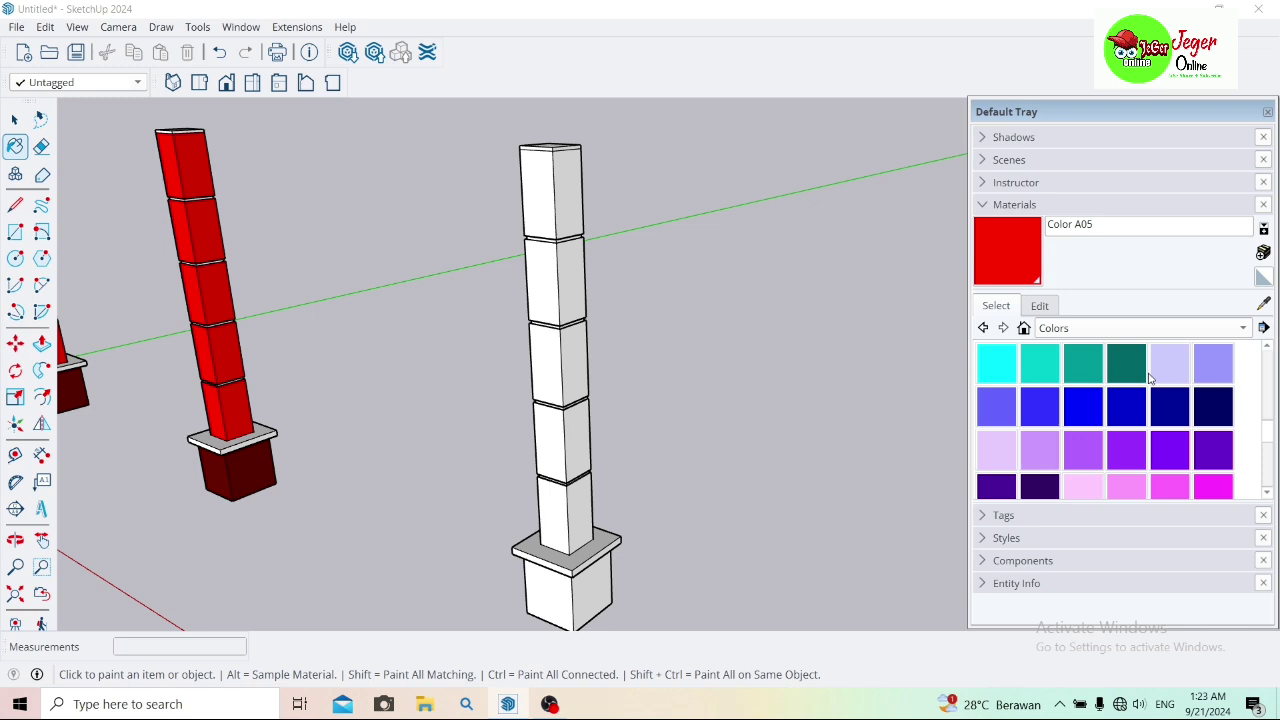
left_click(1211, 367)
Step: Paint both visible faces of all five column blocks lavender
left_click(530, 198)
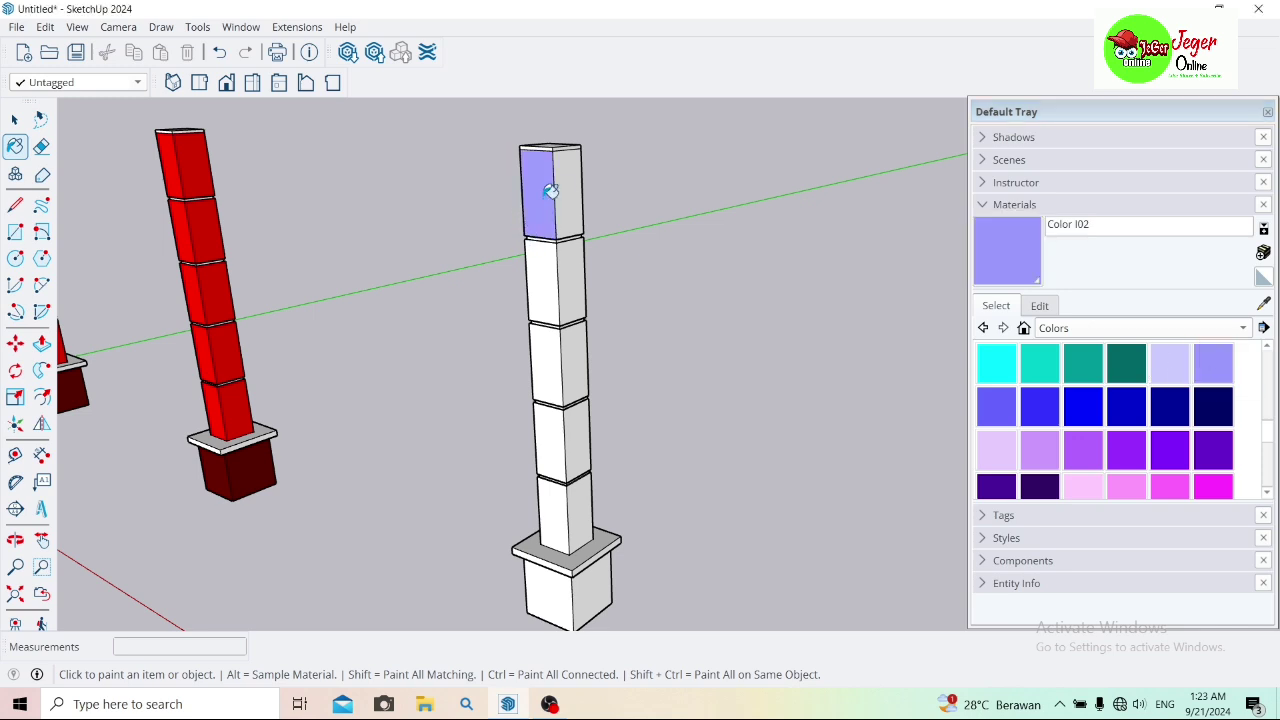
left_click(569, 185)
left_click(569, 257)
left_click(555, 289)
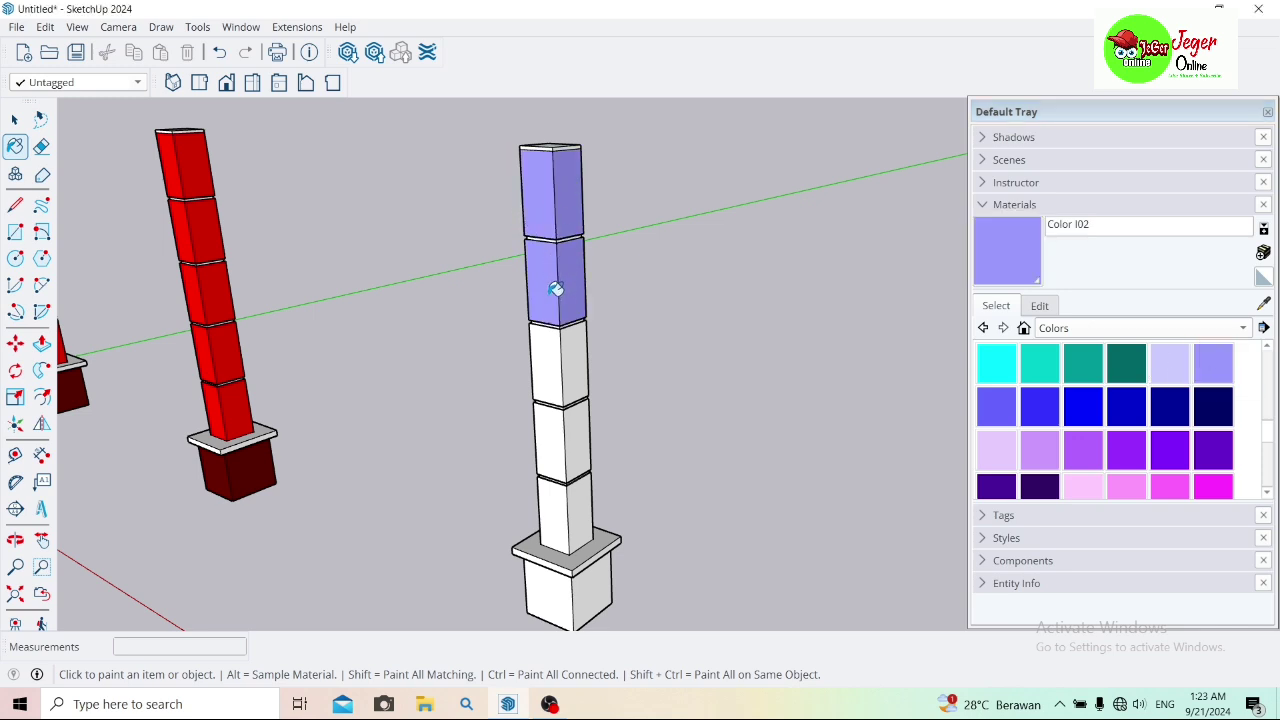
left_click(579, 338)
left_click(560, 348)
left_click(583, 441)
left_click(562, 437)
left_click(583, 490)
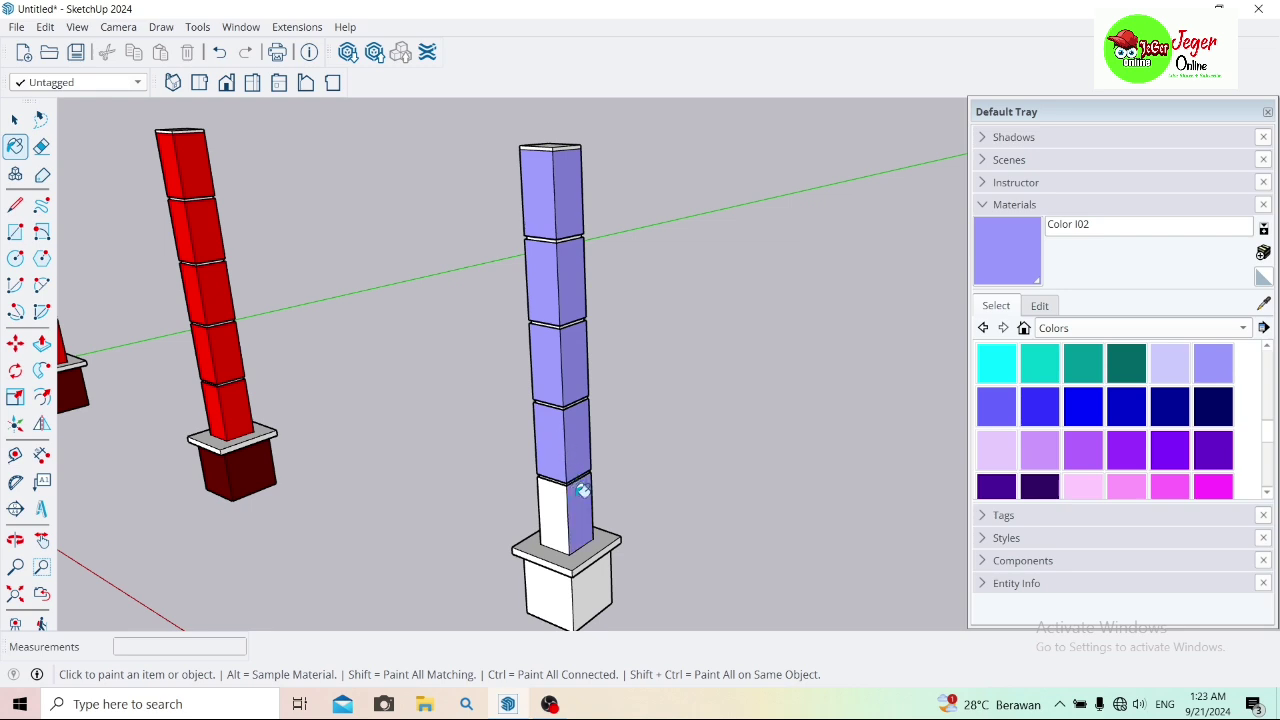
left_click(561, 492)
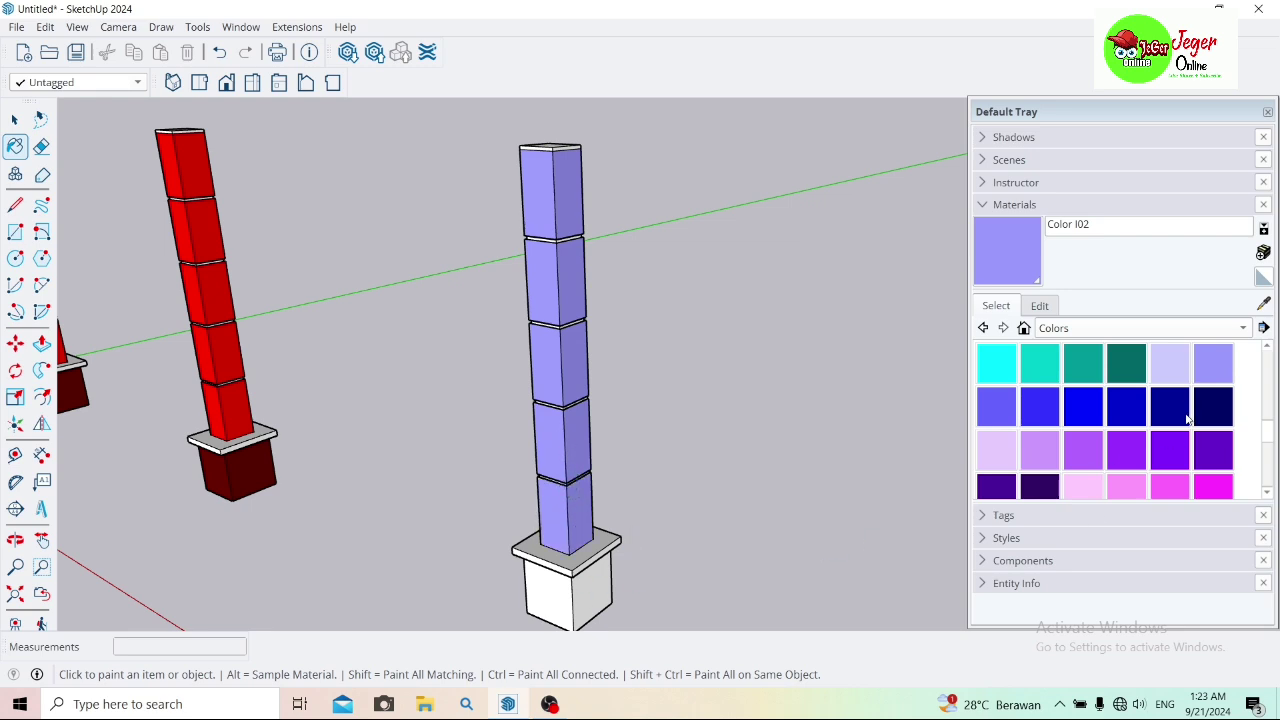
Step: Paint the five blocks' faces on the column's other side lavender
left_click(15, 539)
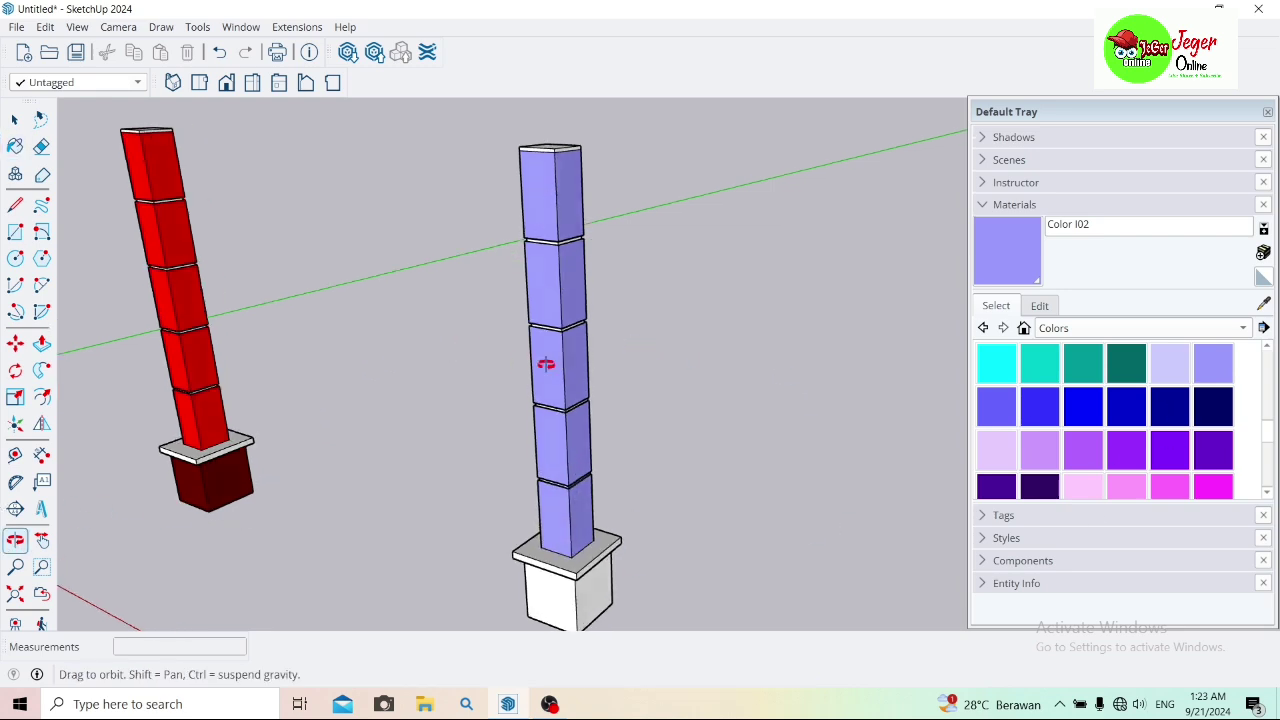
mouse_move(543, 366)
left_mouse_down()
mouse_move(551, 389)
mouse_move(955, 411)
mouse_move(1046, 302)
left_mouse_up()
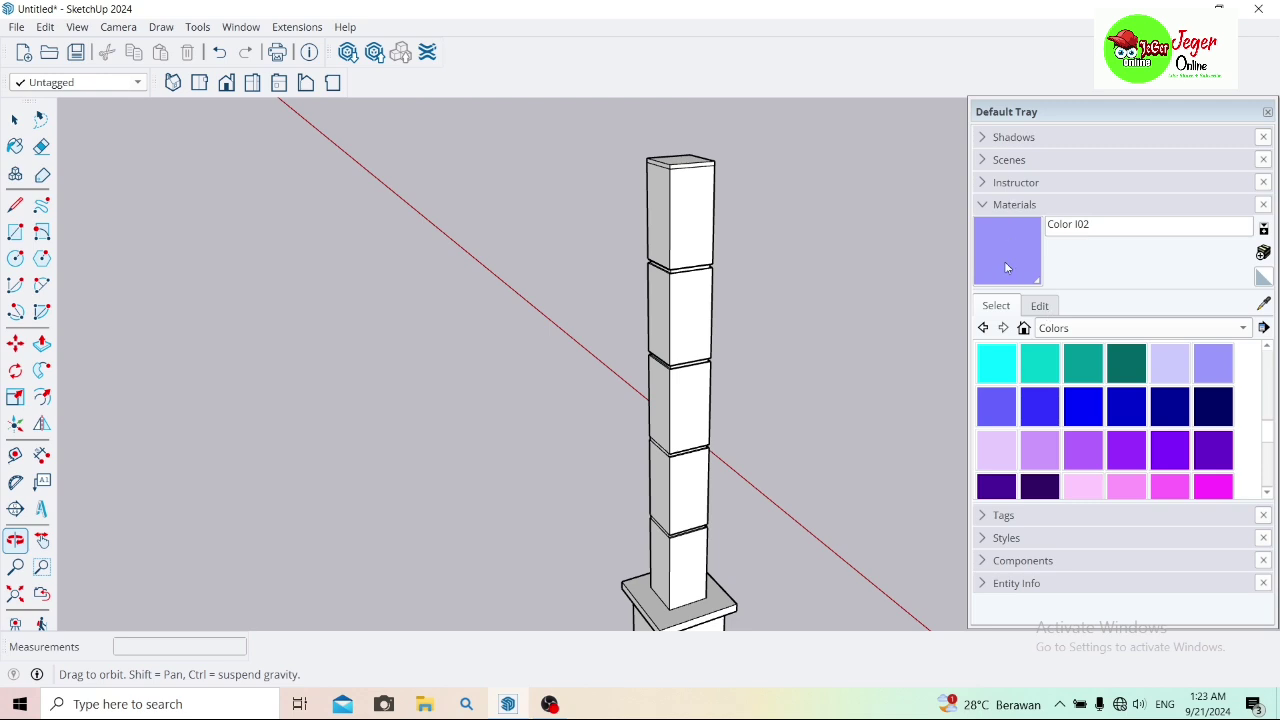
left_click(1007, 267)
left_click(668, 212)
left_click(662, 212)
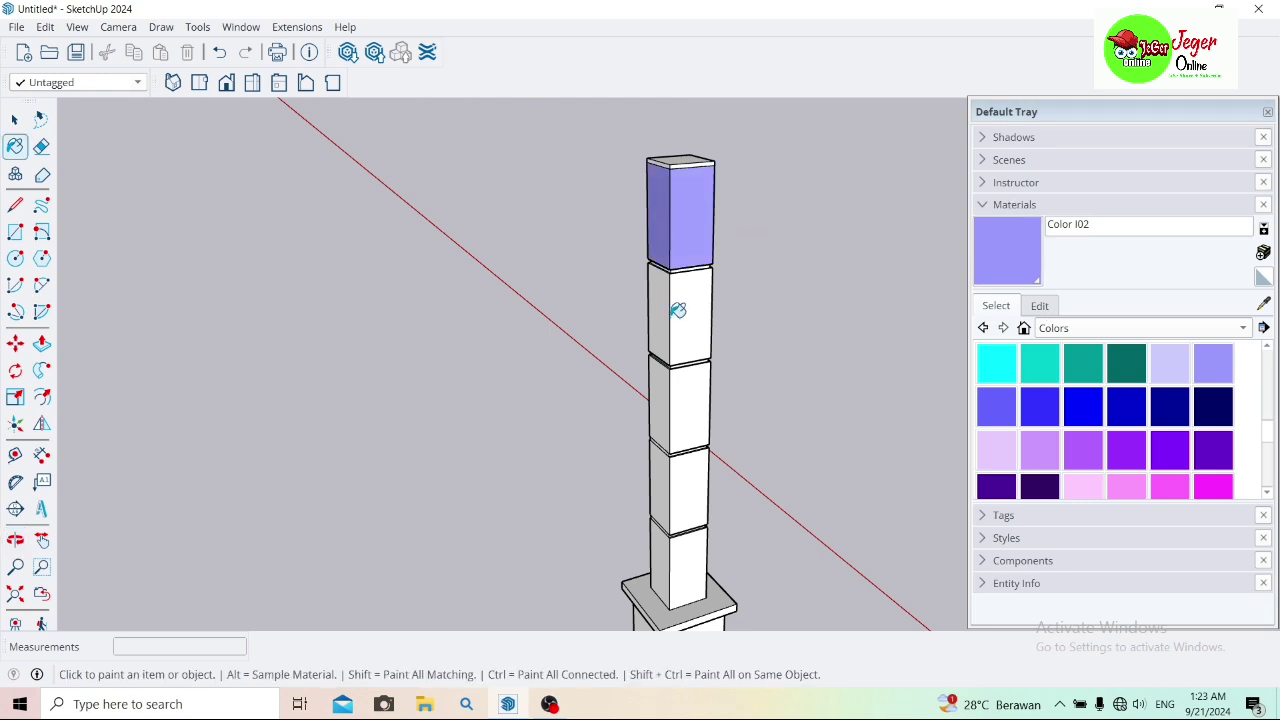
left_click(677, 310)
left_click(667, 314)
left_click(663, 402)
left_click(686, 405)
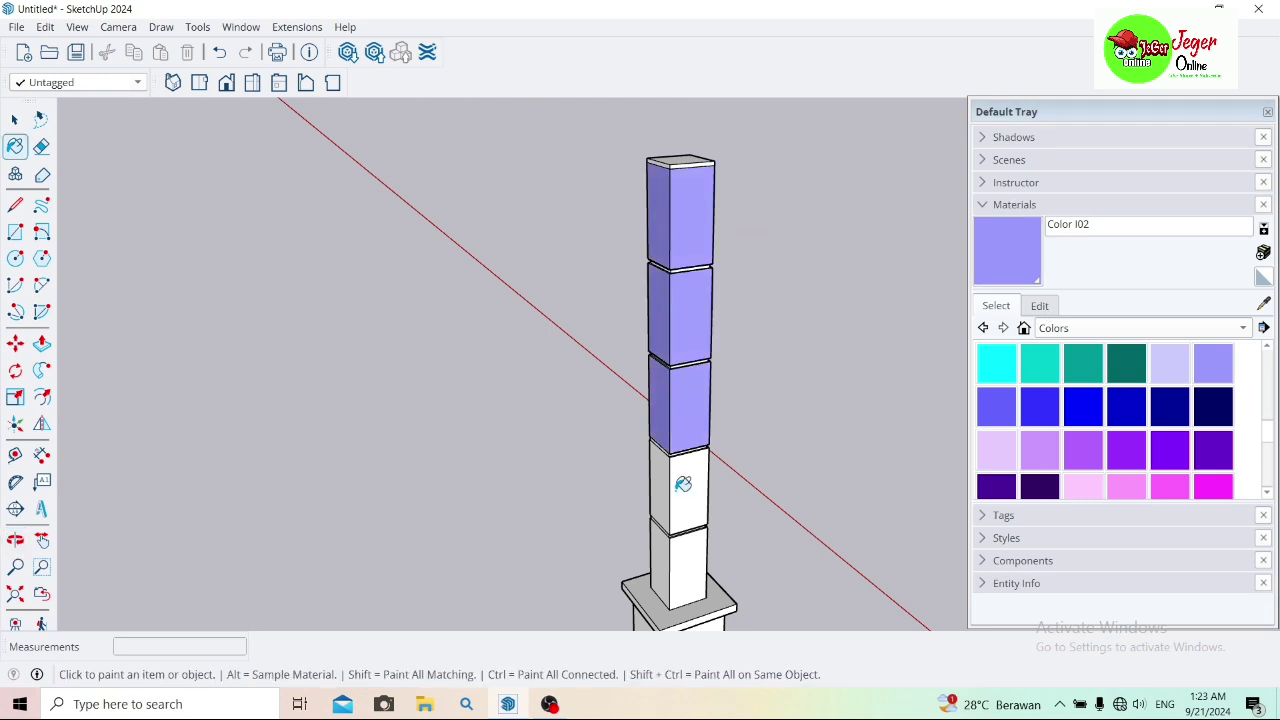
left_click(681, 487)
left_click(668, 488)
left_click(686, 548)
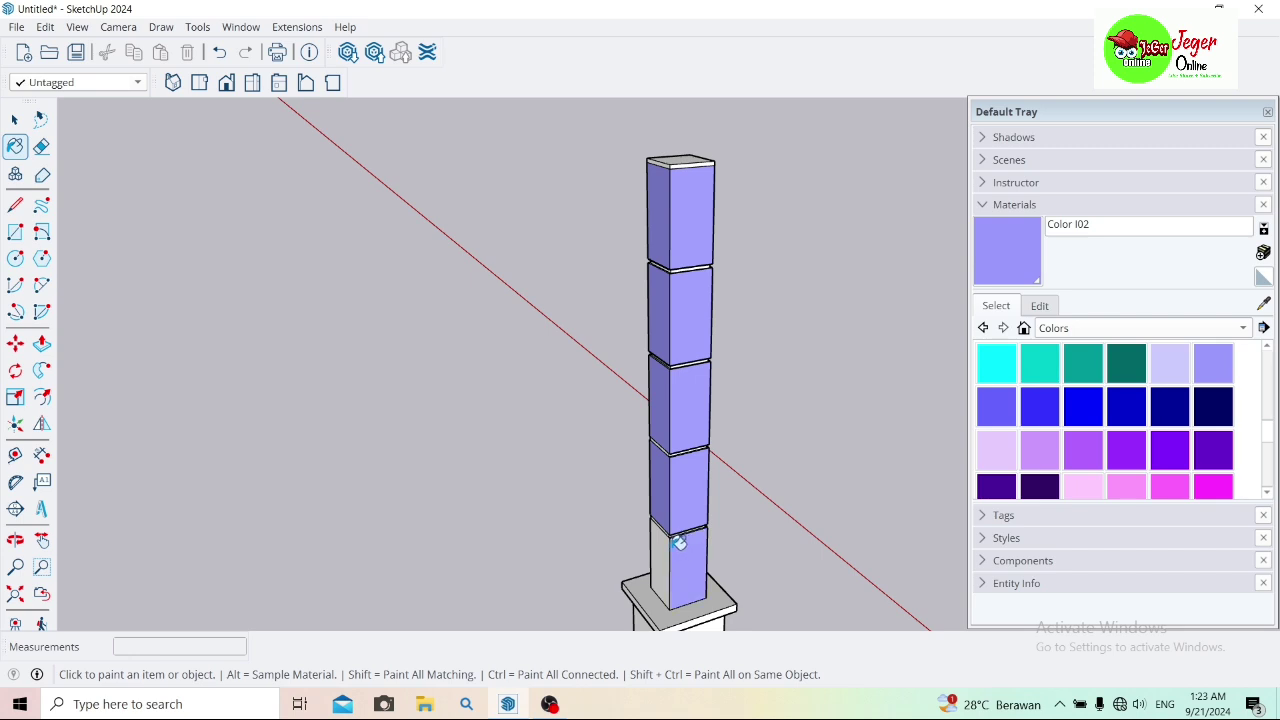
left_click(668, 543)
Step: Frame the column's base with the red reference column beside it
key("o")
mouse_move(280, 489)
left_mouse_down()
mouse_move(443, 403)
mouse_move(500, 479)
mouse_move(494, 409)
left_mouse_up()
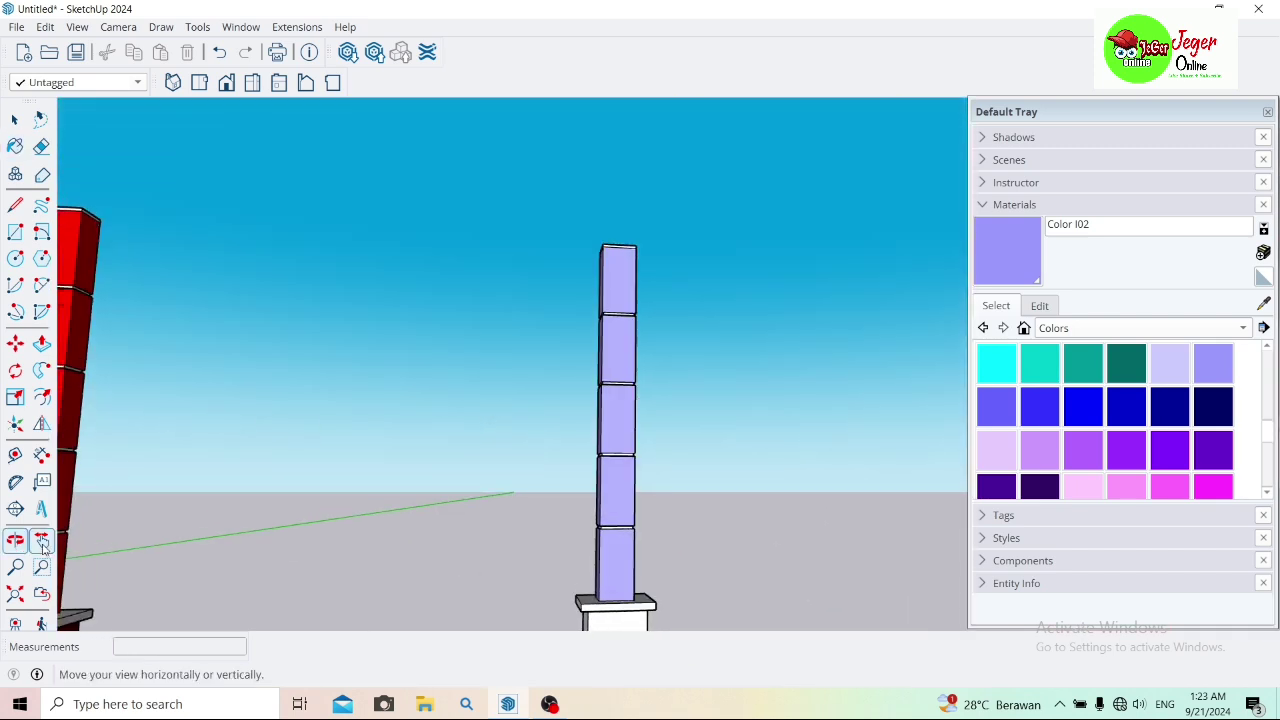
left_click(41, 540)
mouse_move(531, 488)
left_mouse_down()
mouse_move(529, 290)
mouse_move(672, 418)
left_mouse_up()
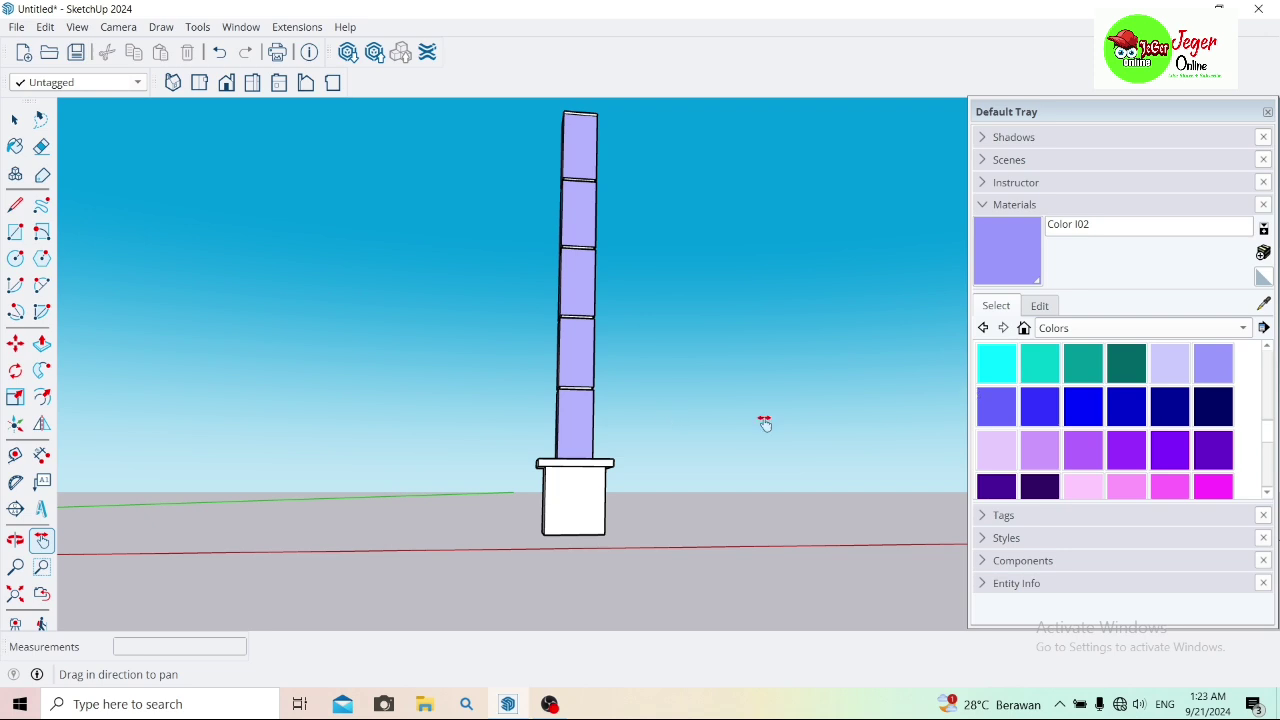
left_click(15, 540)
left_click_drag(663, 463, 437, 511)
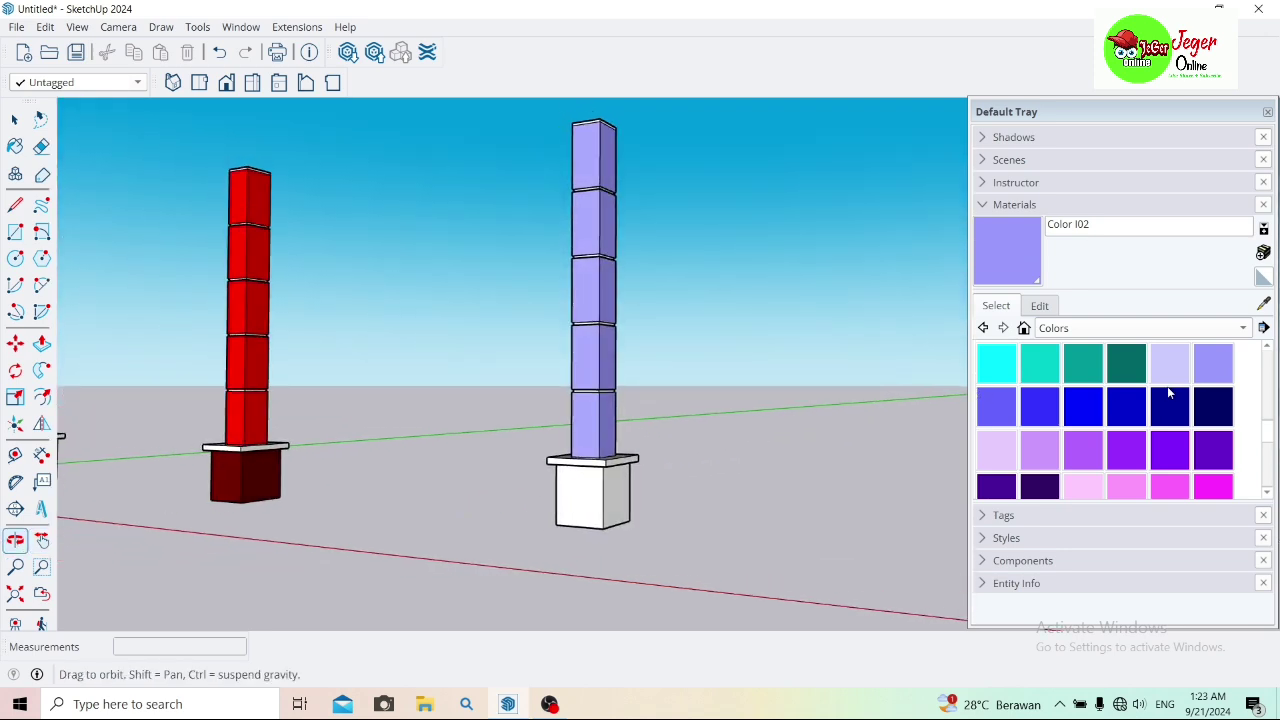
Step: Paint every face of the column's box base dark purple with Color J07
scroll(1083, 433, "down", 1)
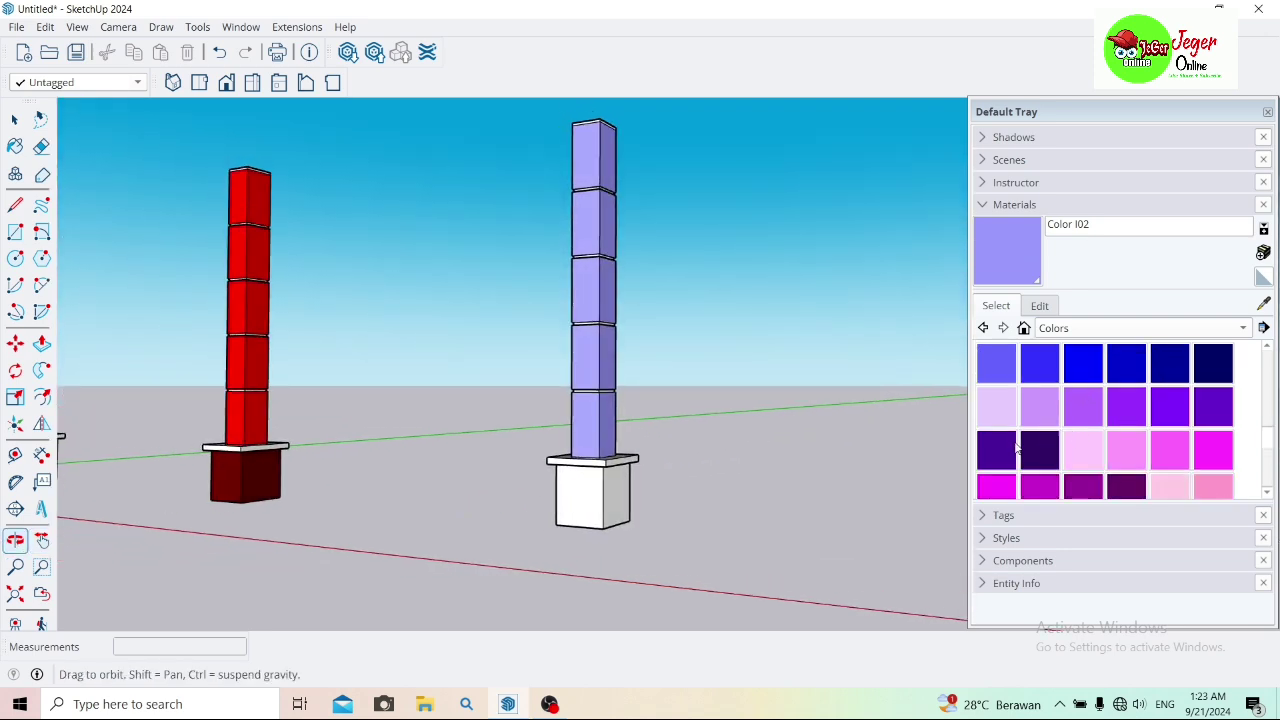
left_click(996, 448)
left_click(605, 495)
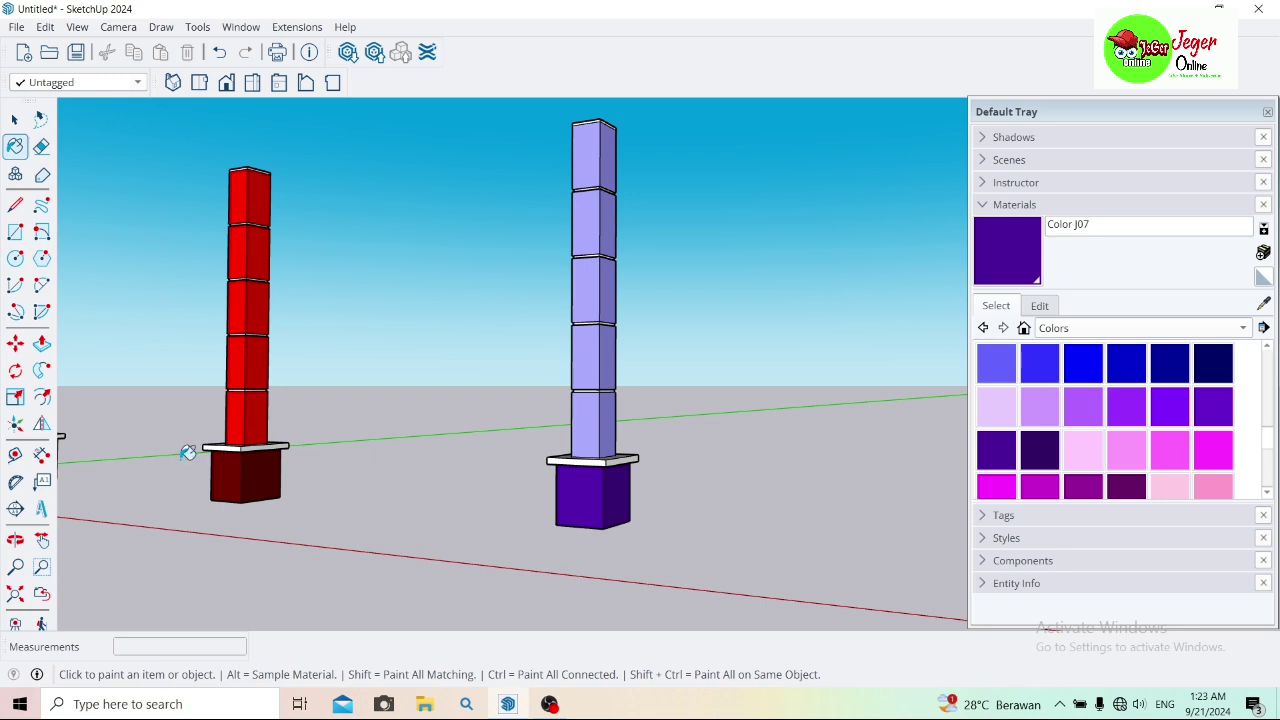
left_click(15, 540)
mouse_move(304, 499)
left_mouse_down()
mouse_move(703, 586)
mouse_move(469, 531)
mouse_move(888, 557)
left_mouse_up()
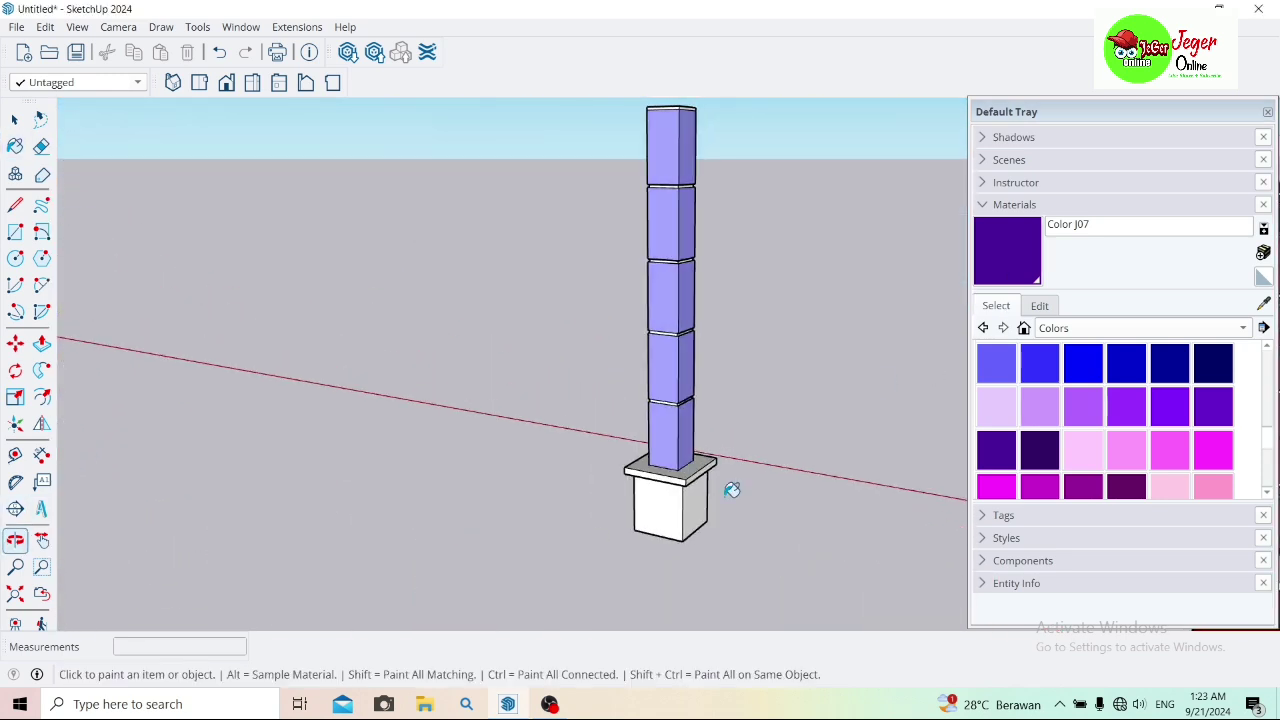
left_click(697, 513)
left_click(684, 517)
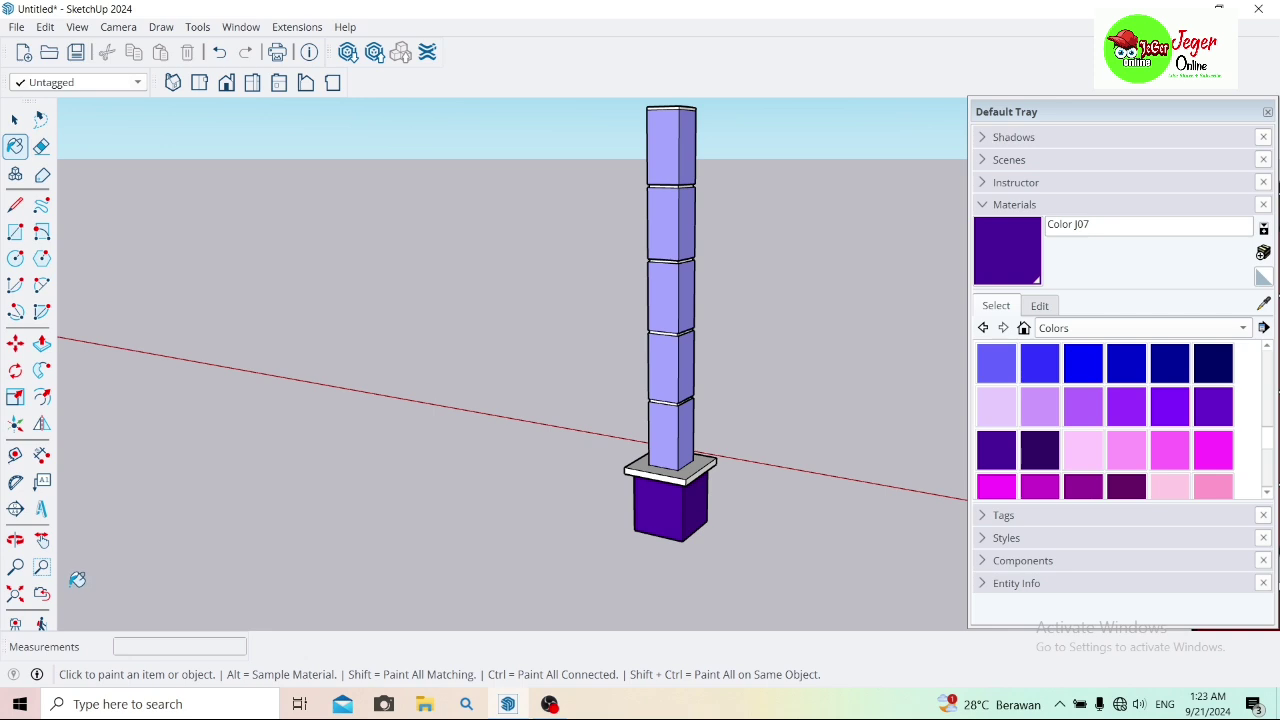
Step: Close the Default Tray and center the column beside the red columns
left_click(15, 540)
mouse_move(185, 523)
left_mouse_down()
mouse_move(497, 486)
mouse_move(566, 423)
mouse_move(346, 423)
mouse_move(510, 403)
mouse_move(654, 337)
mouse_move(193, 283)
left_mouse_up()
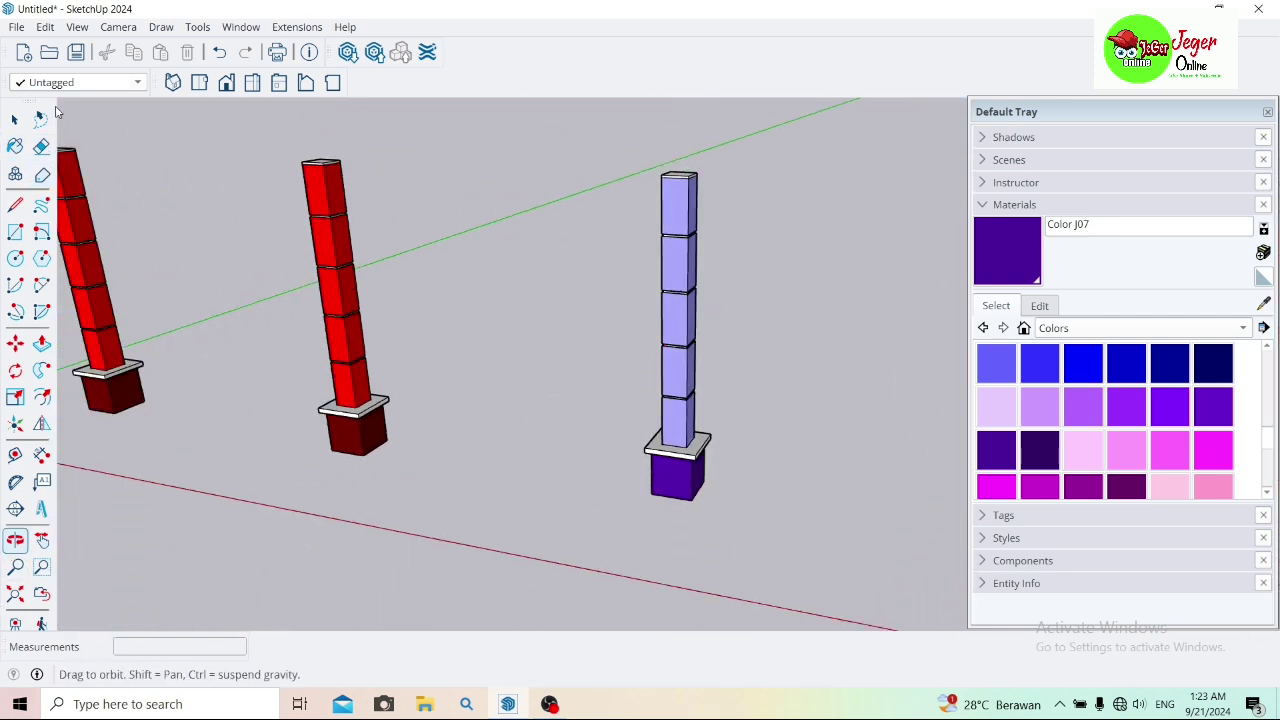
left_click(26, 119)
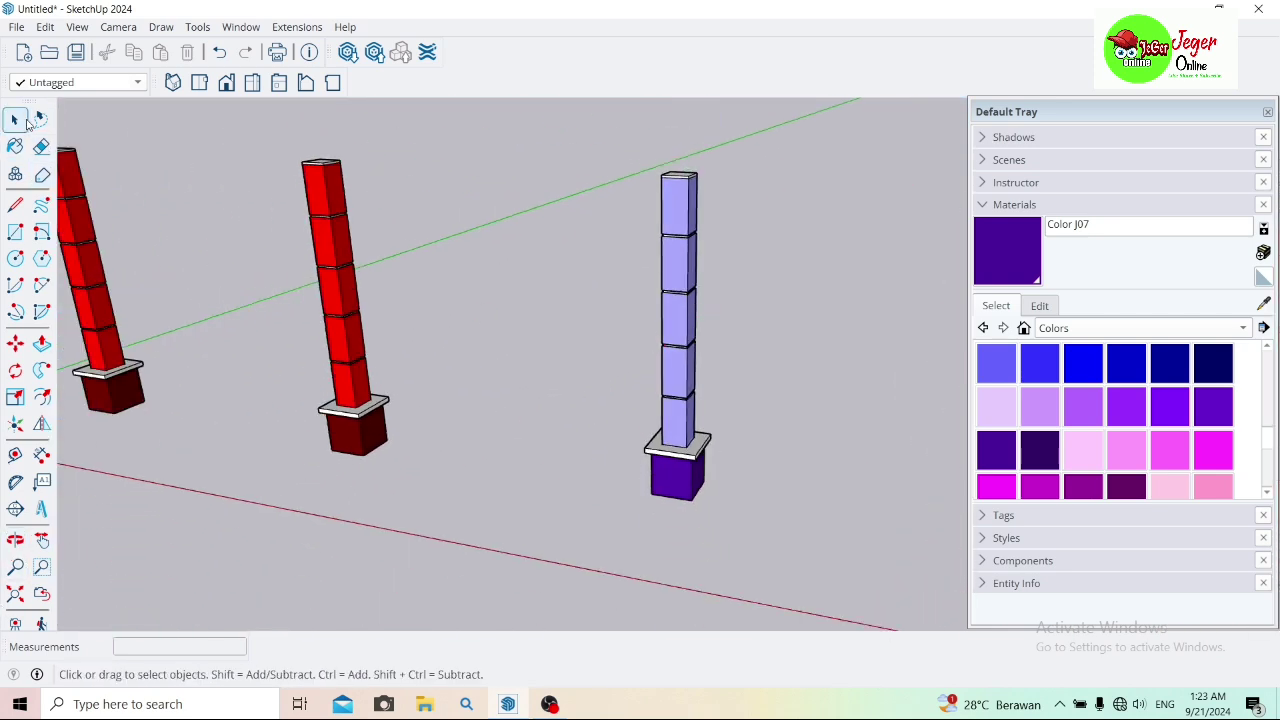
left_click(1268, 111)
left_click(41, 540)
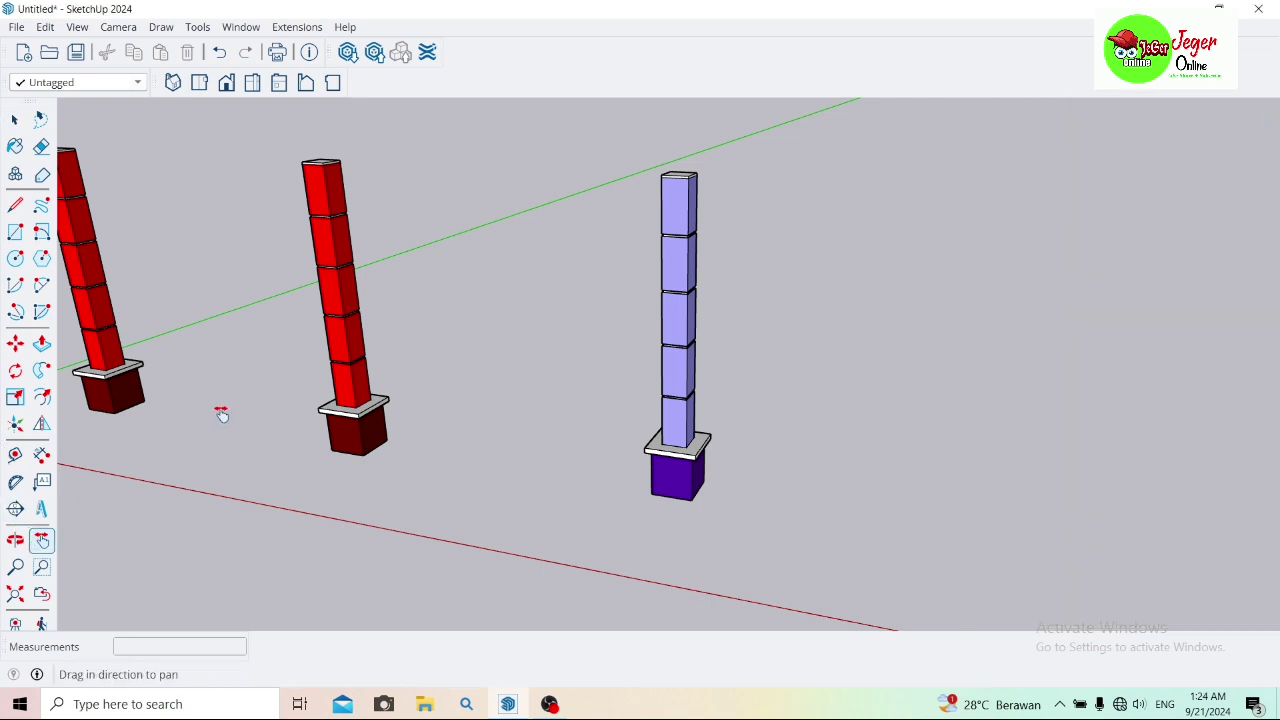
mouse_move(448, 289)
left_mouse_down()
mouse_move(200, 249)
mouse_move(114, 253)
left_mouse_up()
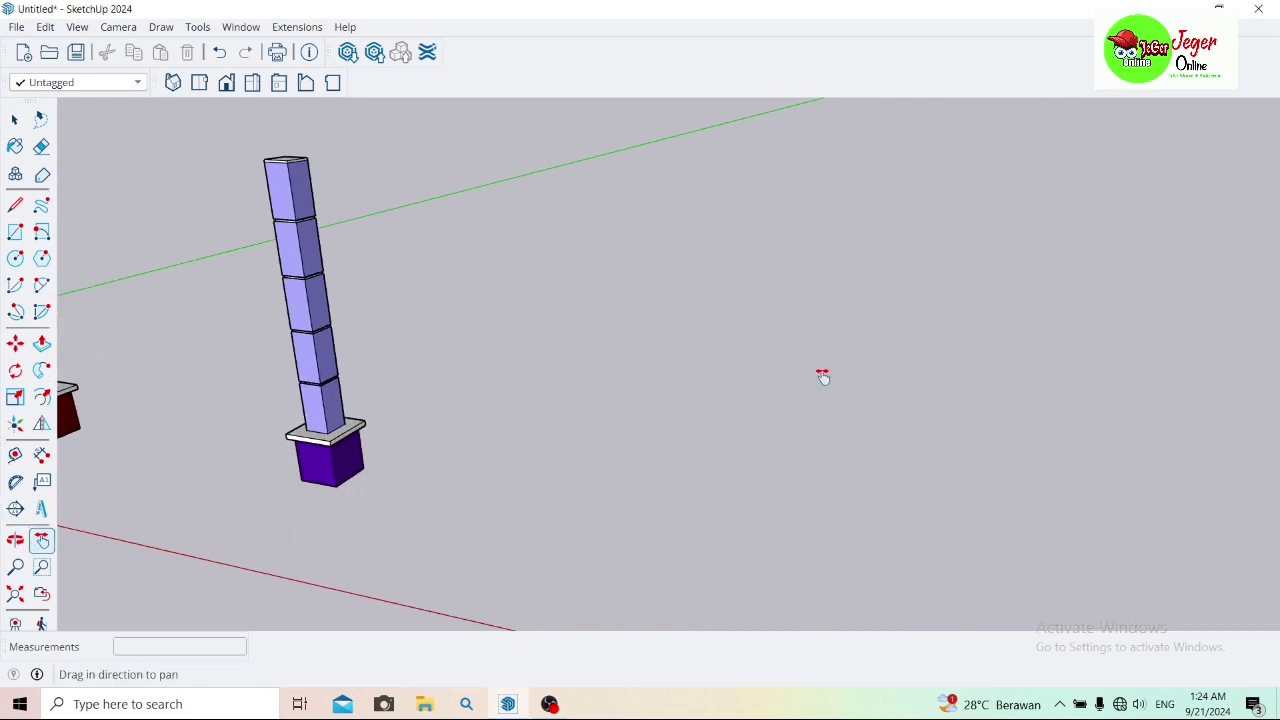
left_click(15, 540)
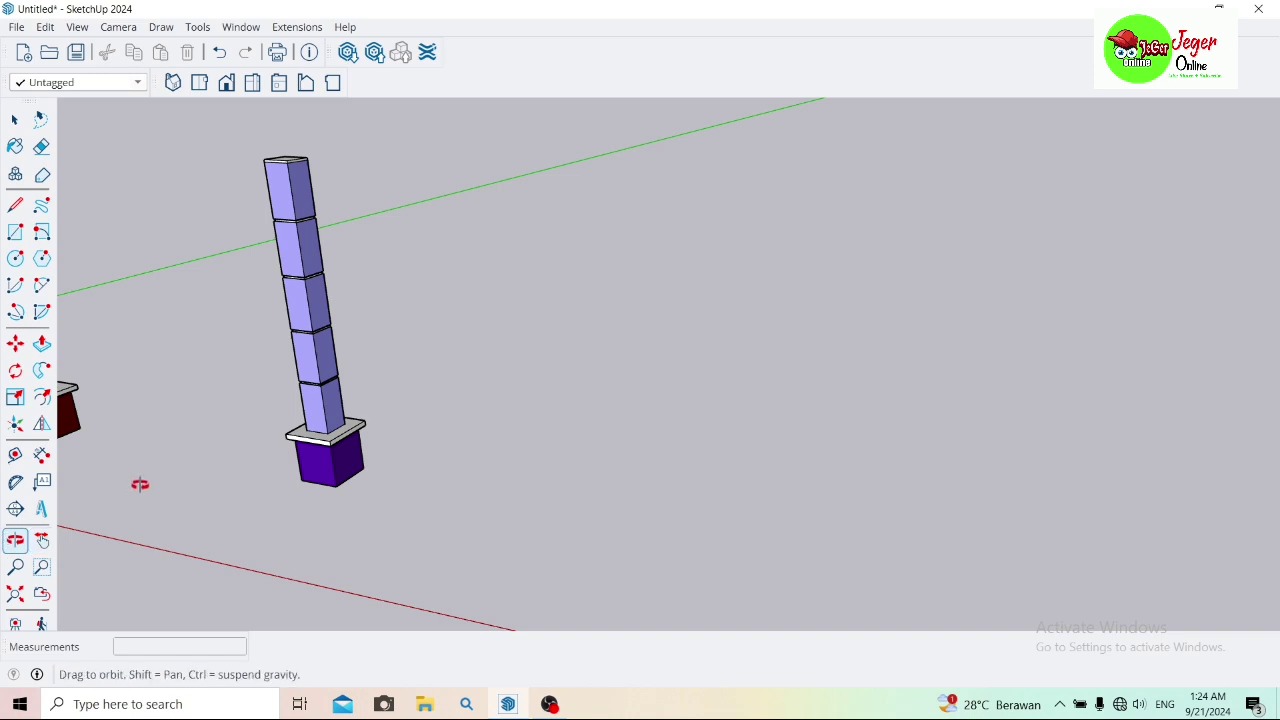
left_click_drag(137, 483, 298, 435)
scroll(296, 434, "down", 2)
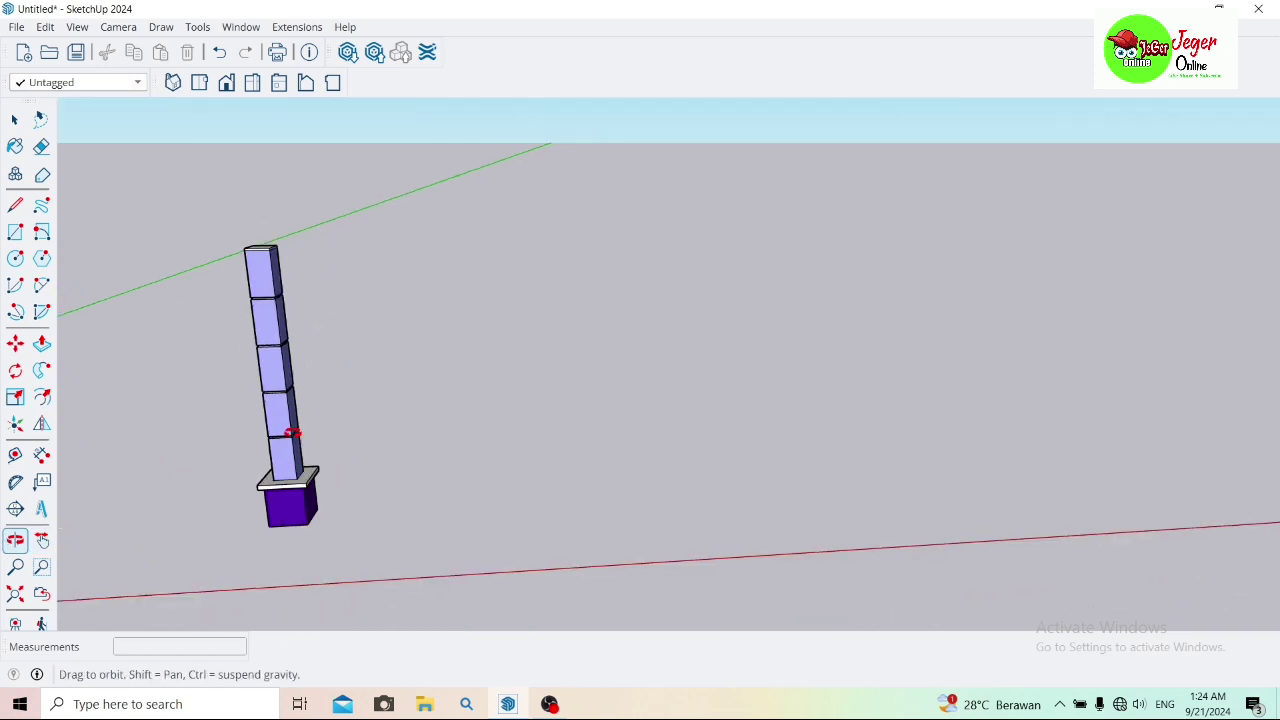
left_click(41, 540)
mouse_move(100, 491)
left_mouse_down()
mouse_move(191, 451)
mouse_move(168, 344)
left_mouse_up()
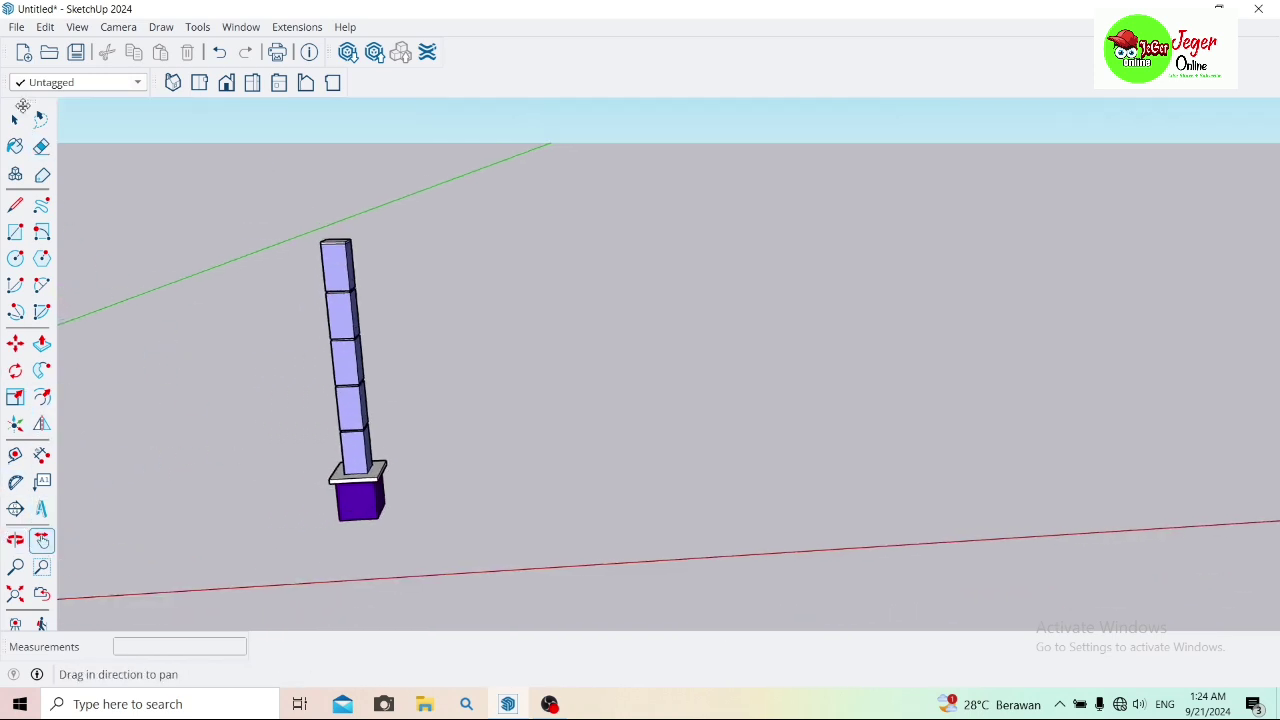
left_click(15, 119)
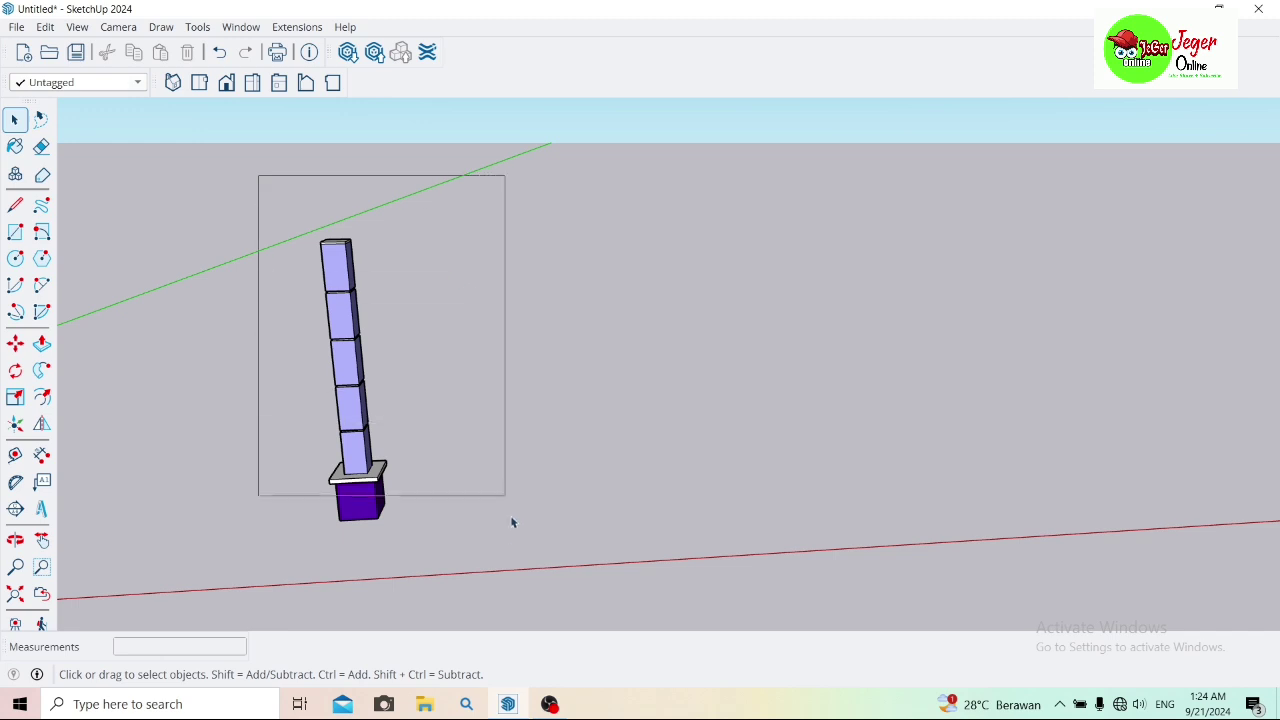
Step: Window-select the whole lavender column and make it a group
left_click_drag(454, 279, 509, 546)
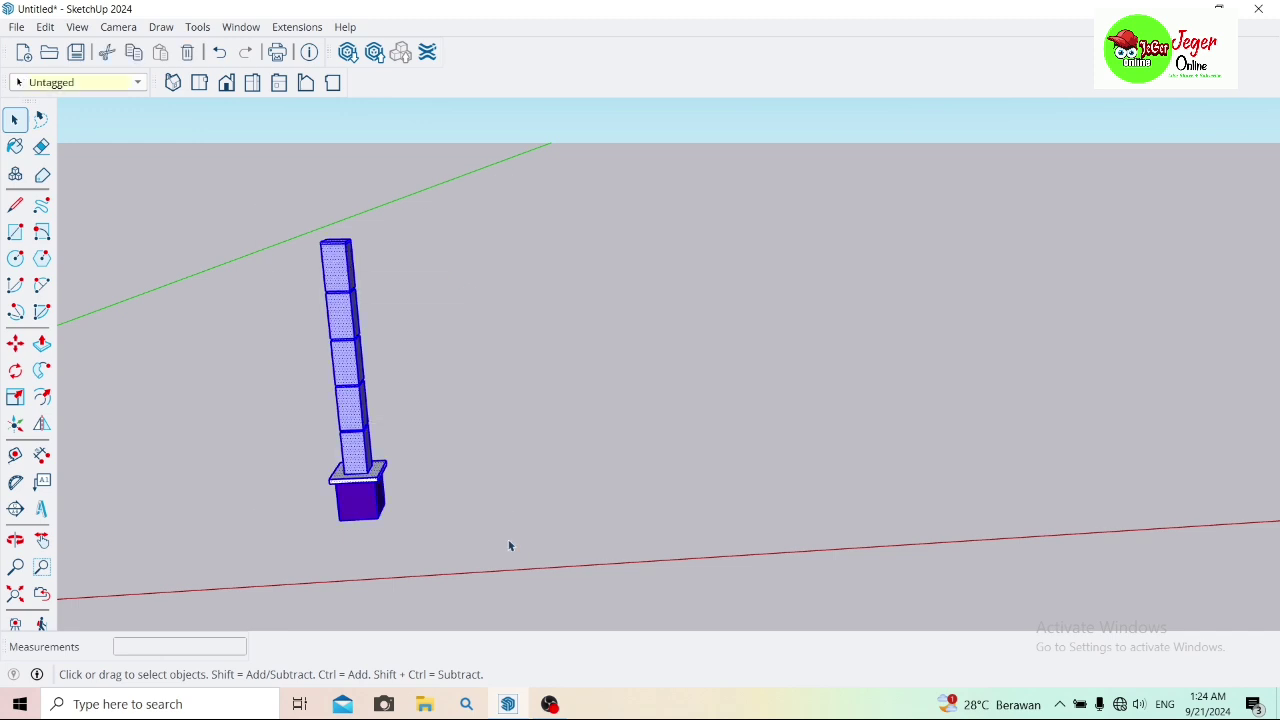
right_click(345, 365)
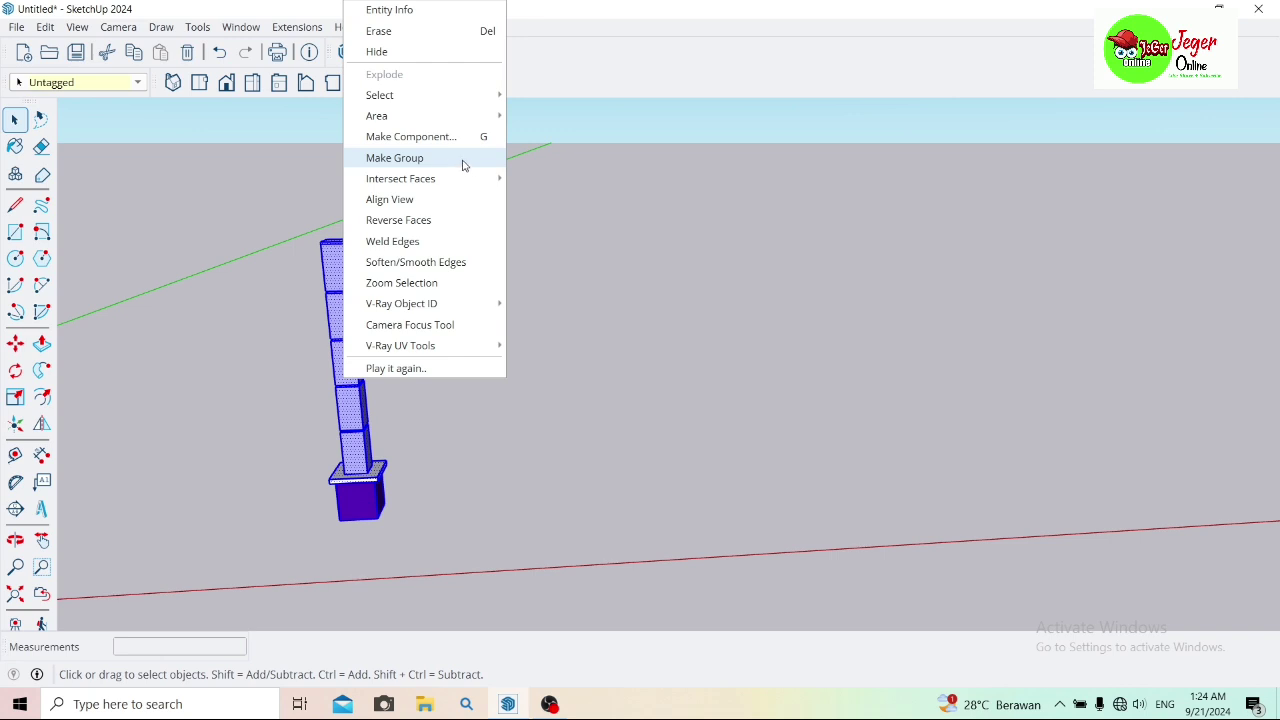
left_click(463, 165)
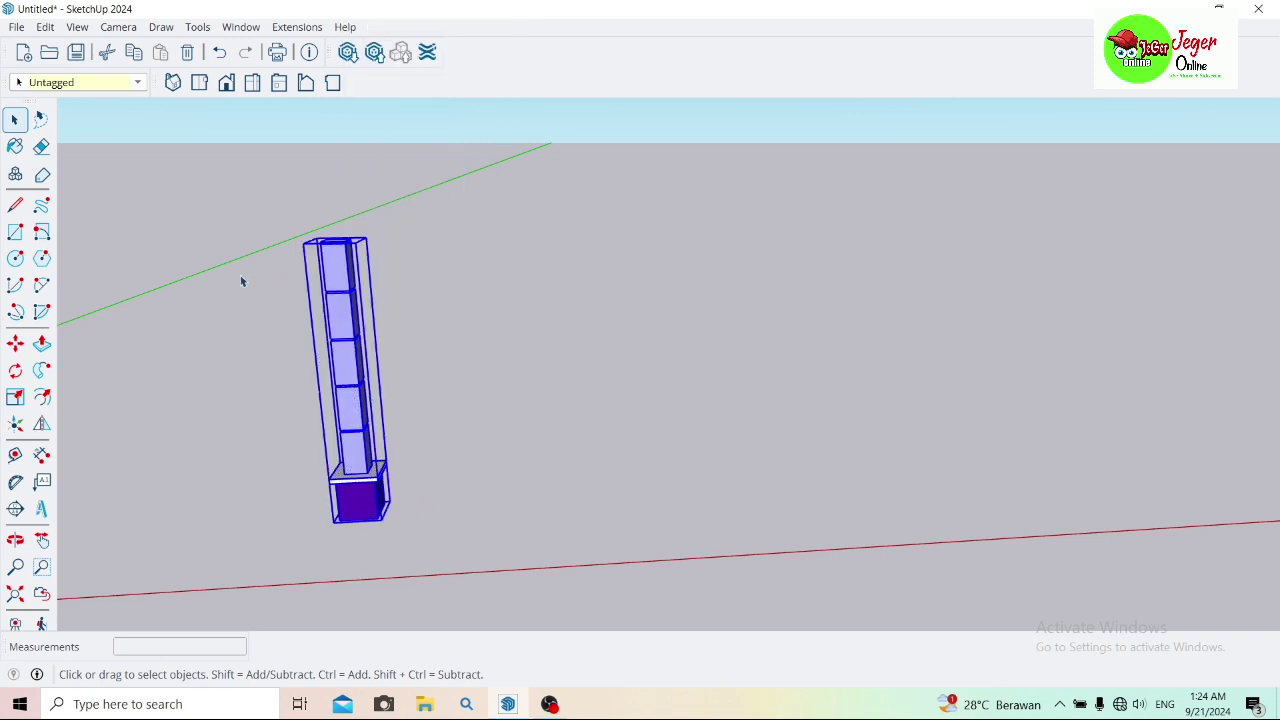
Step: Copy the grouped column 400 cm along the red axis
left_click(15, 343)
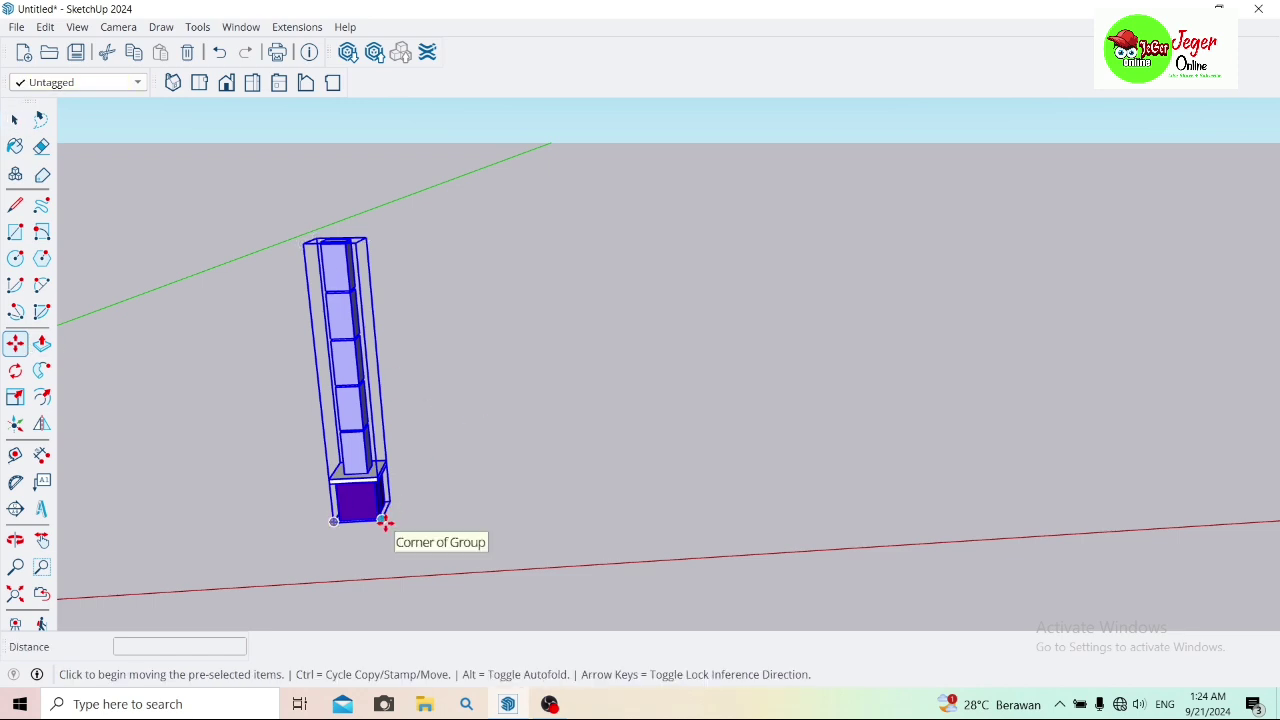
key("ctrl")
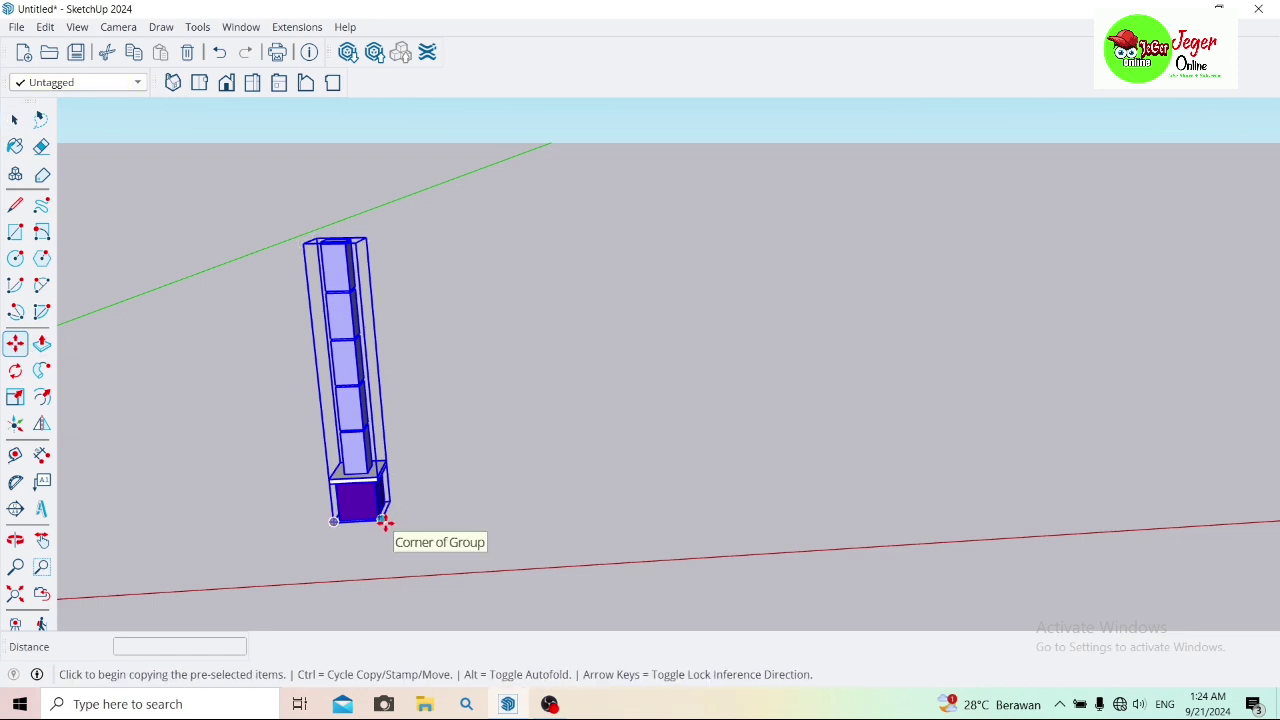
left_click(383, 520)
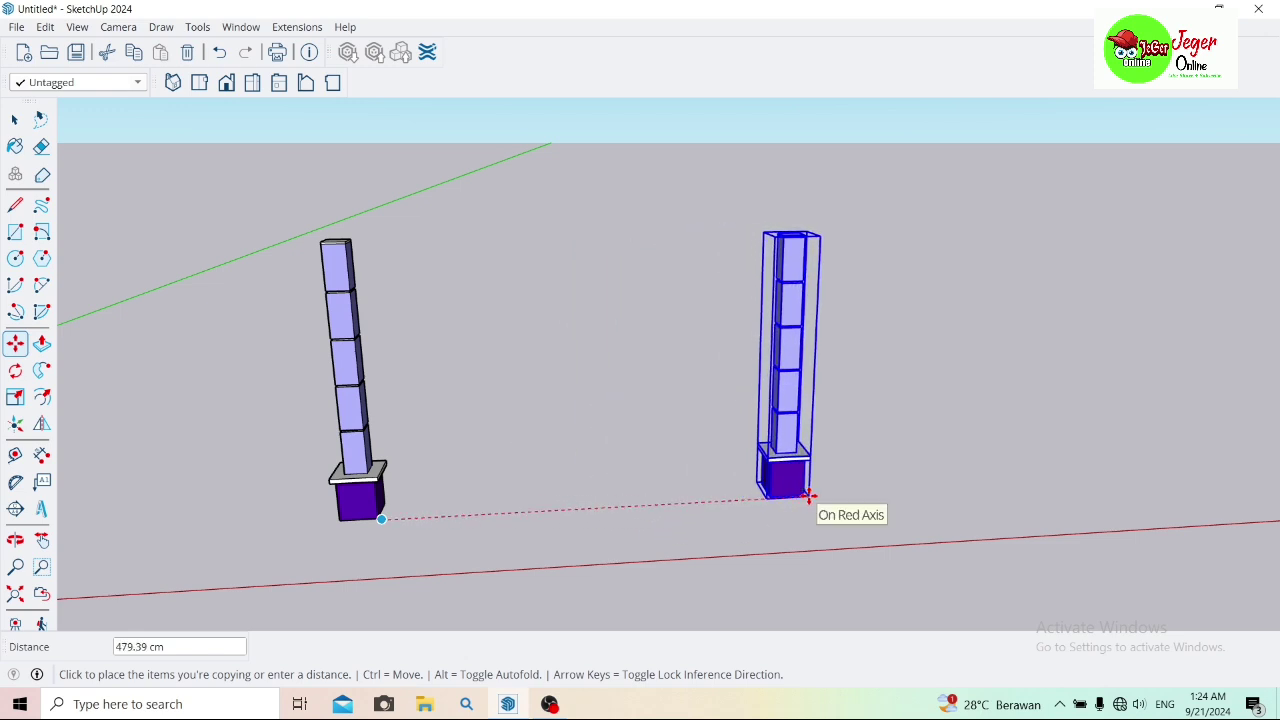
type("40")
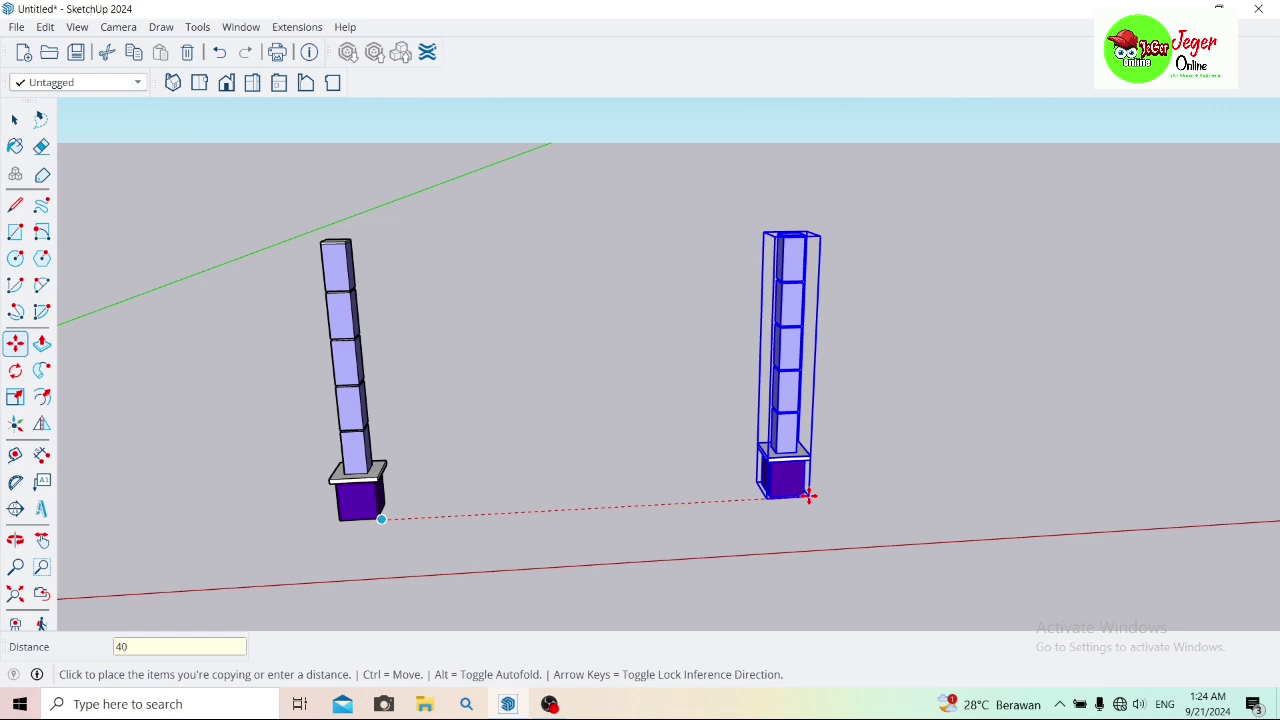
type("0")
key("Return")
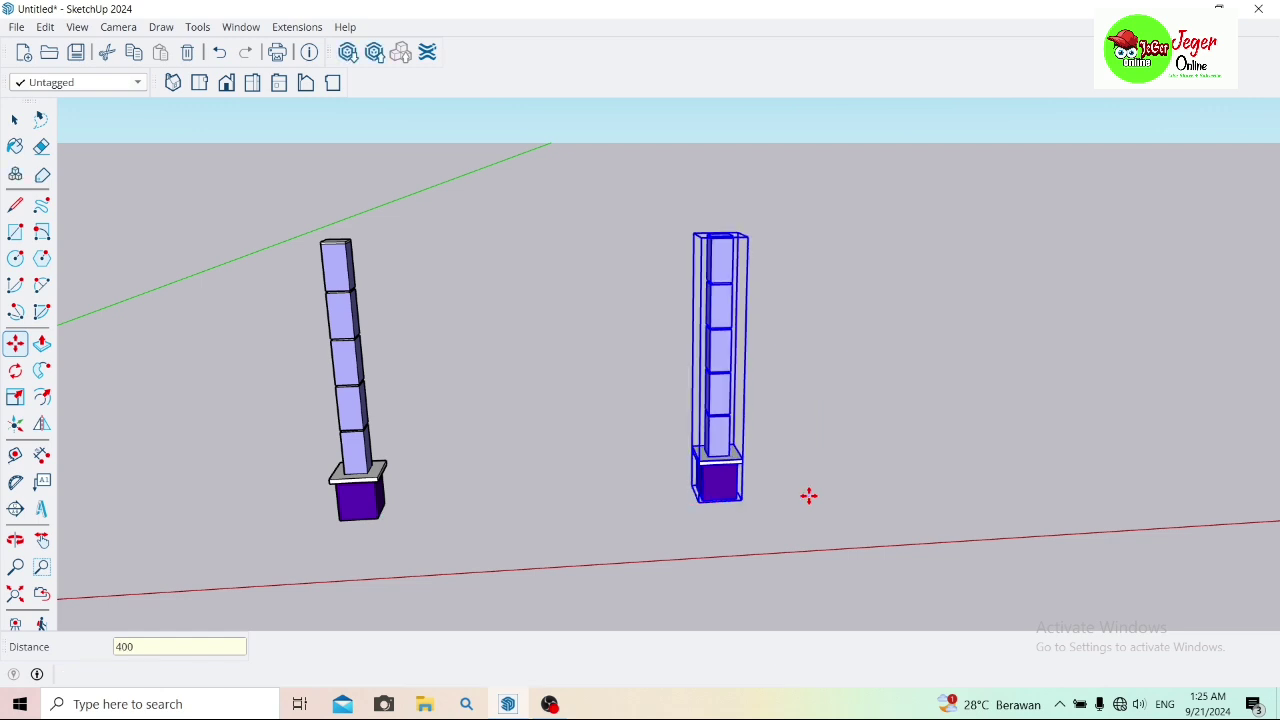
key("space")
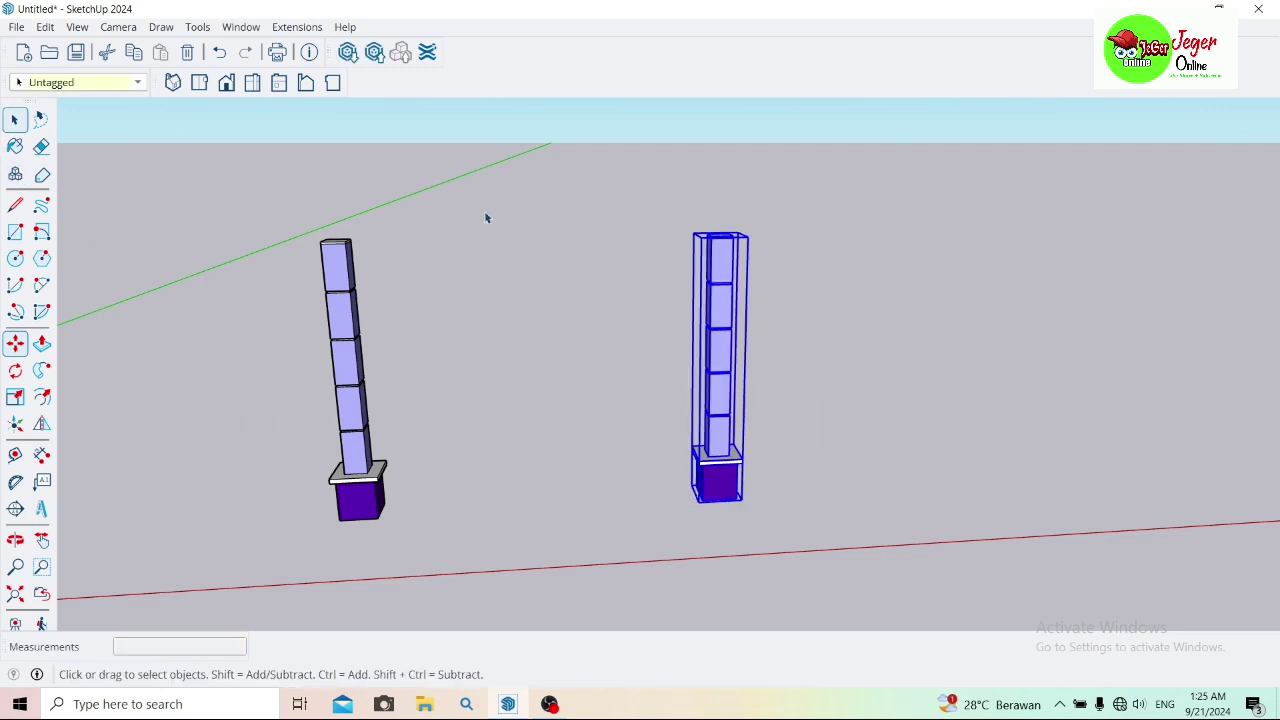
left_click(500, 314)
scroll(500, 314, "up", 2)
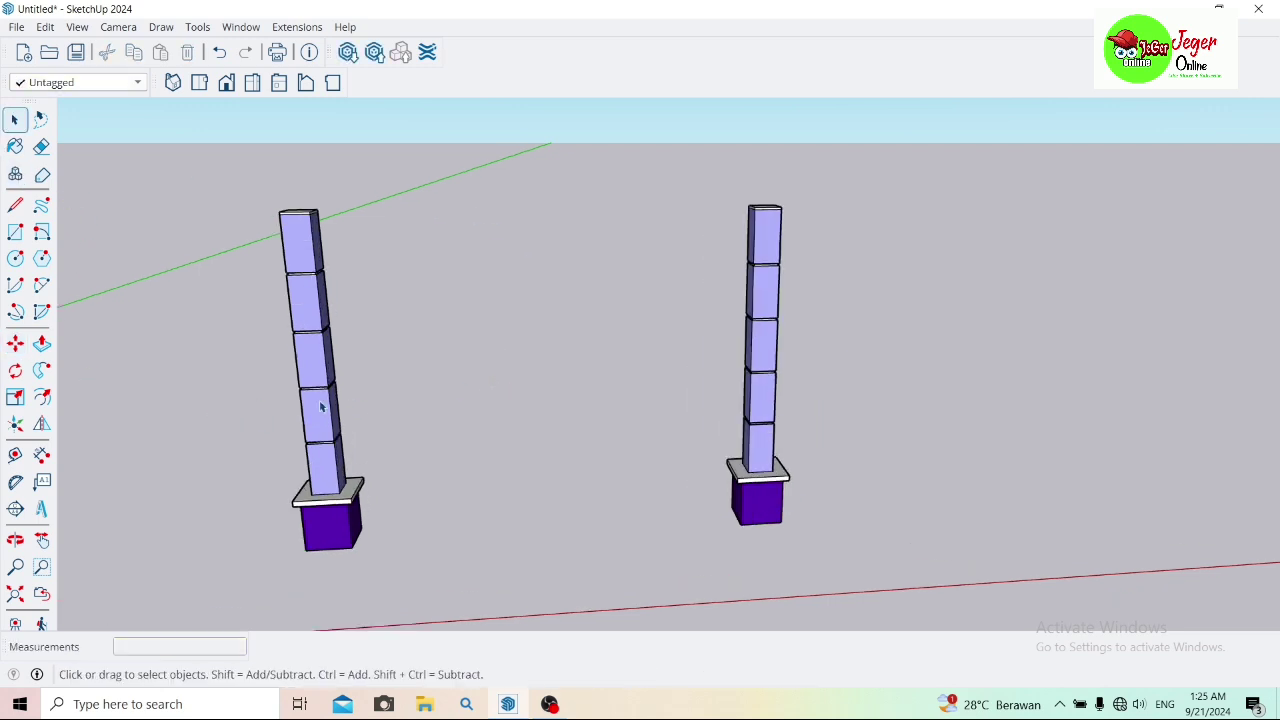
left_click(15, 540)
mouse_move(281, 513)
left_mouse_down()
mouse_move(298, 430)
mouse_move(286, 451)
mouse_move(429, 457)
mouse_move(113, 493)
mouse_move(437, 454)
mouse_move(730, 463)
mouse_move(357, 466)
left_mouse_up()
mouse_move(473, 383)
left_mouse_down()
mouse_move(409, 349)
mouse_move(554, 363)
mouse_move(690, 397)
mouse_move(400, 397)
mouse_move(374, 371)
mouse_move(409, 328)
left_mouse_up()
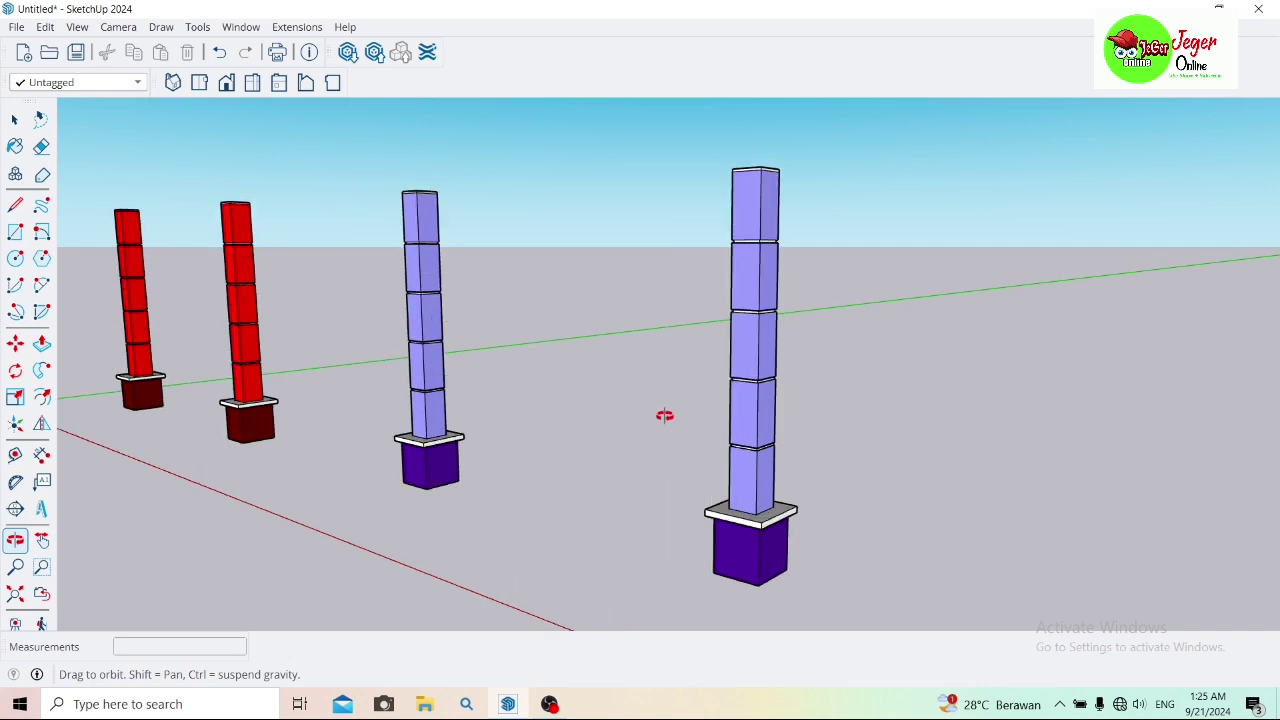
left_click(9, 123)
left_click(8, 124)
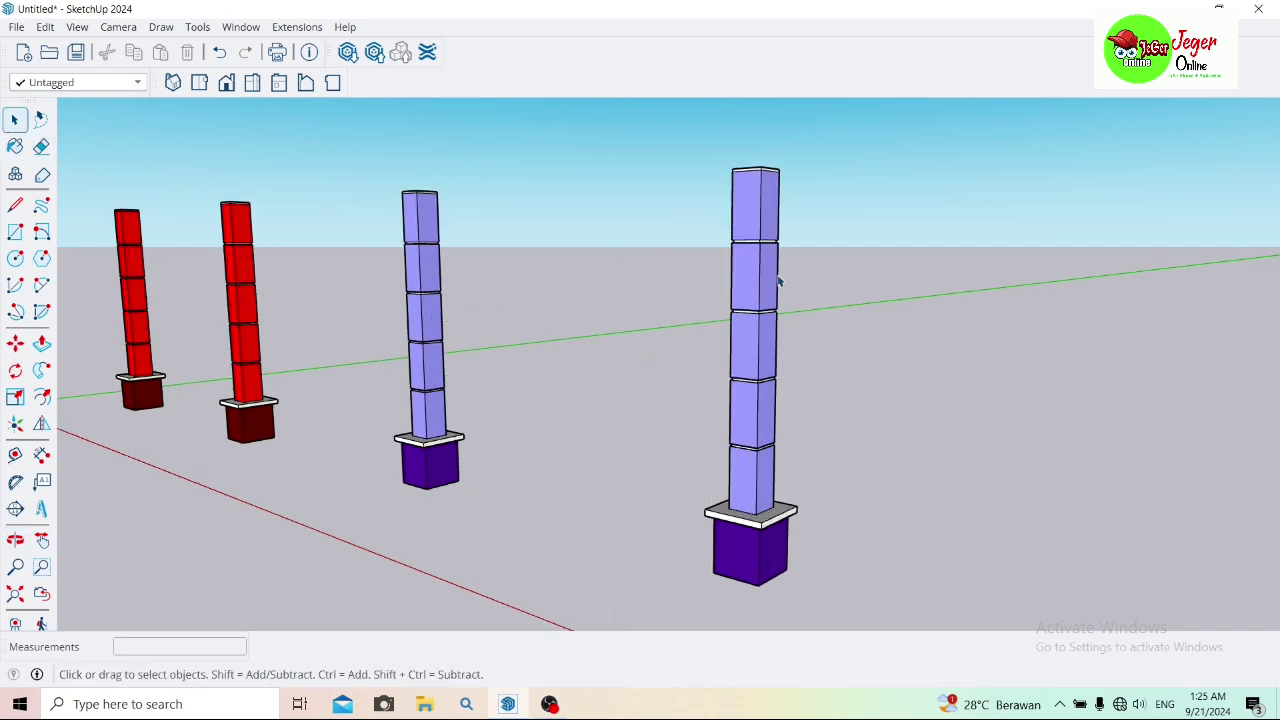